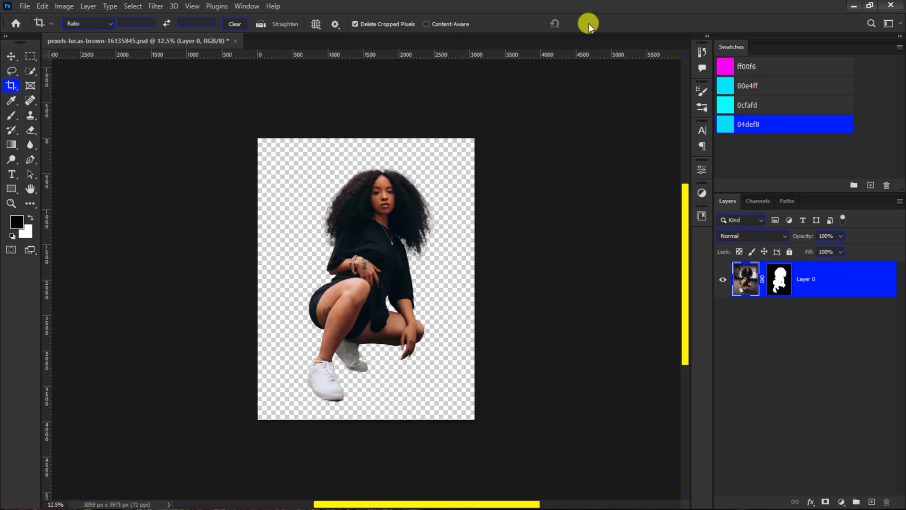
- Create a 1080 x 1080 px, 300 ppi document named NIGHT GROOVE PARTY FLYER with a white background
{"action": "key", "text": "v"}
{"action": "left_click", "coordinate": [22, 7]}
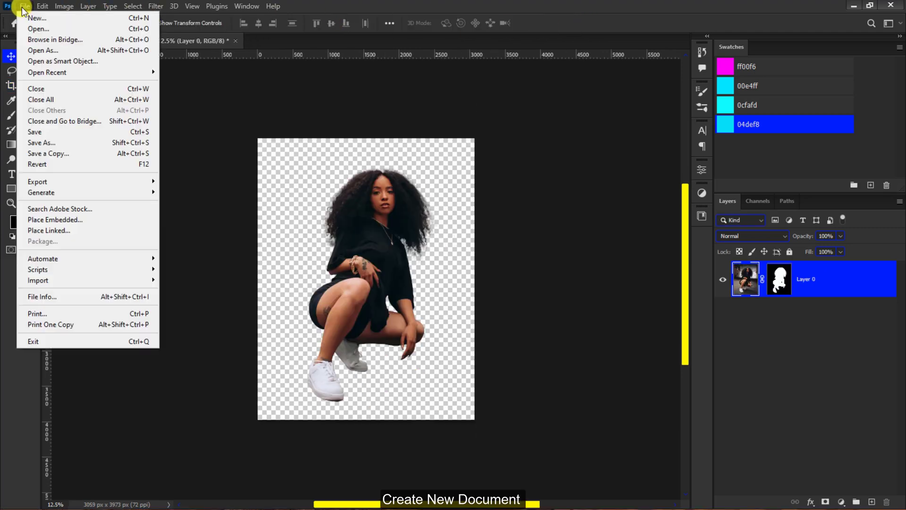
{"action": "left_click", "coordinate": [21, 15]}
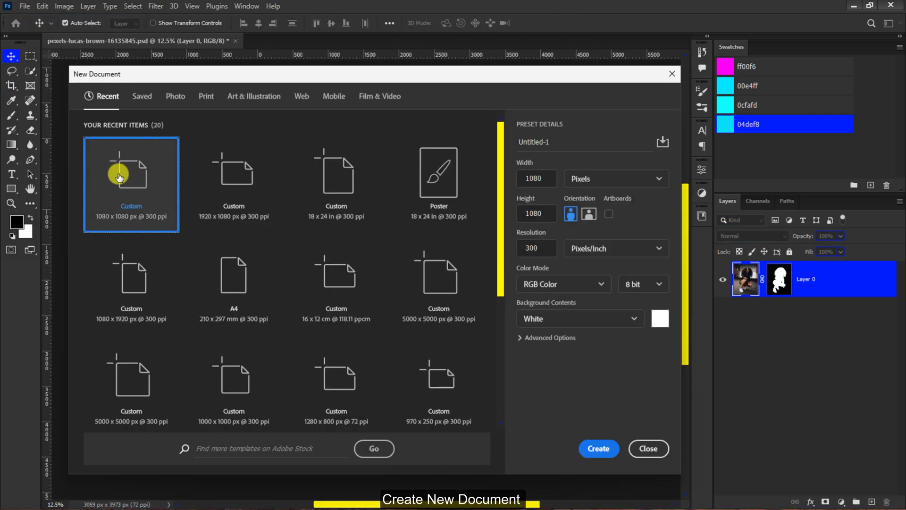
{"action": "left_click", "coordinate": [530, 147]}
{"action": "type", "text": "NIGHT GROOVE PARTY FLYER"}
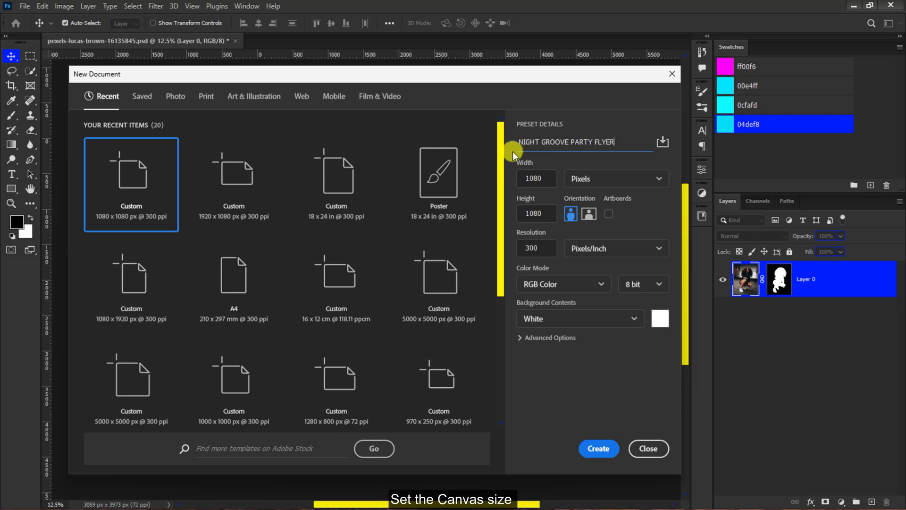
{"action": "left_click", "coordinate": [594, 449]}
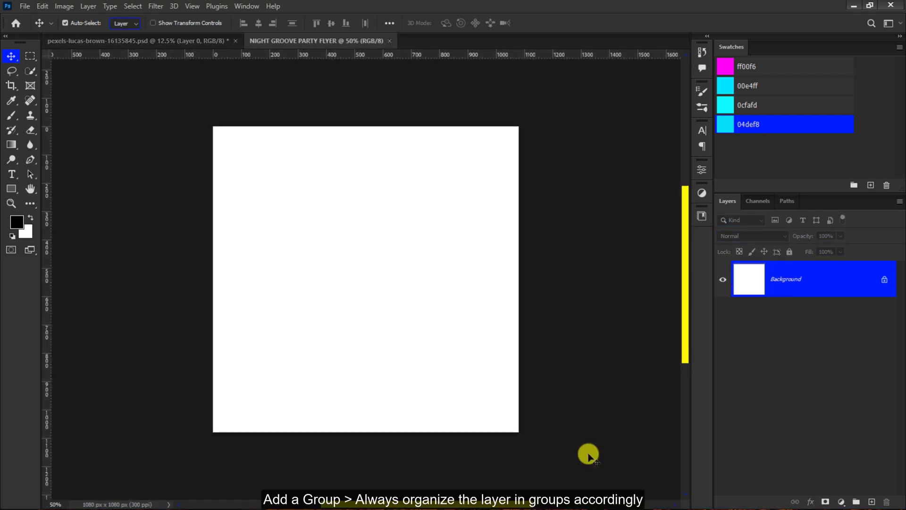
- Add a layer group above the background and name it Background Design
{"action": "left_click", "coordinate": [856, 502]}
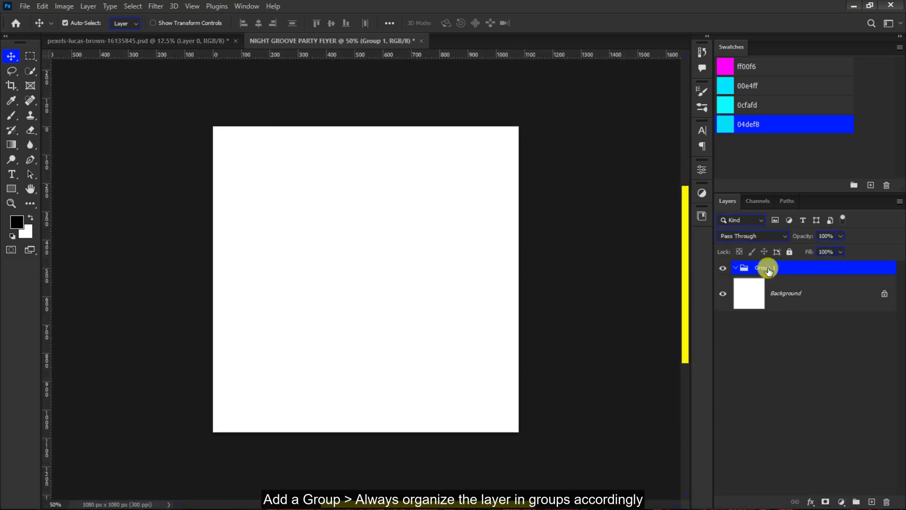
{"action": "key", "text": "Return"}
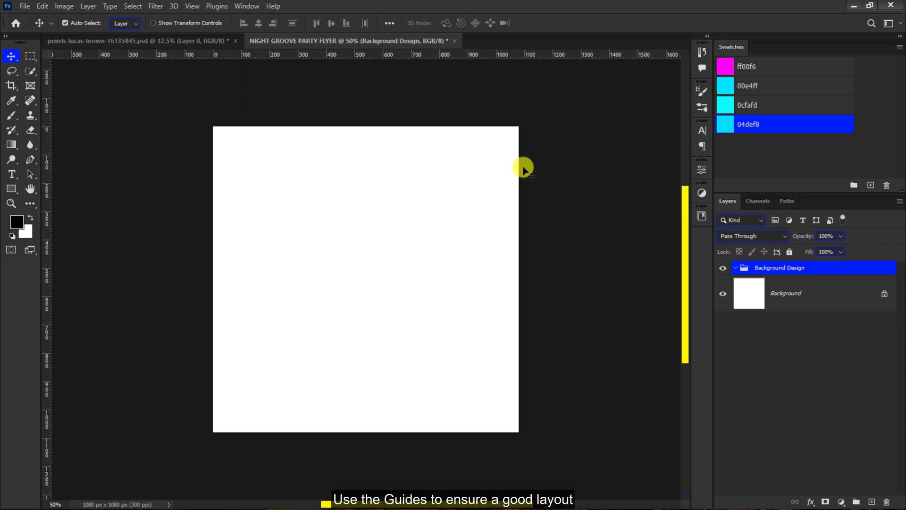
- Create a new guide layout without columns or rows, with 50 px margins on all four sides of the canvas
{"action": "left_click", "coordinate": [193, 6]}
{"action": "mouse_move", "coordinate": [231, 306]}
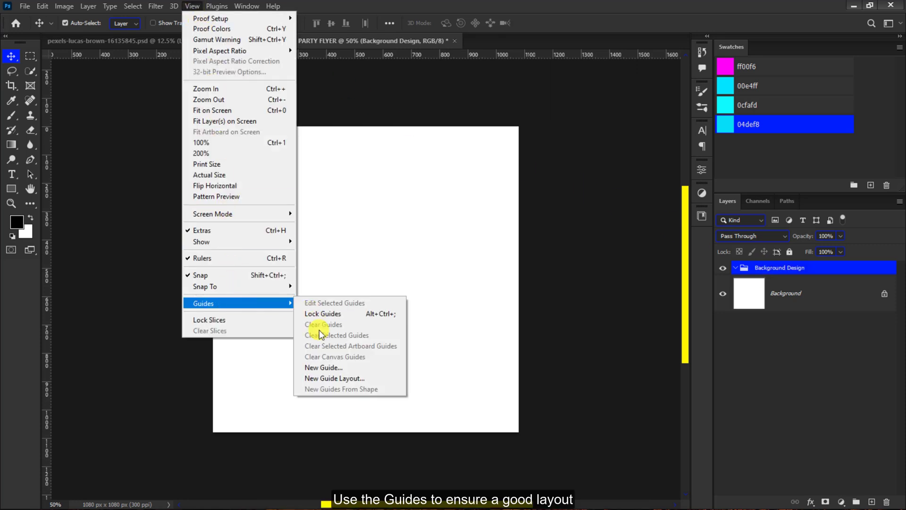
{"action": "left_click", "coordinate": [325, 378]}
{"action": "left_click", "coordinate": [362, 251]}
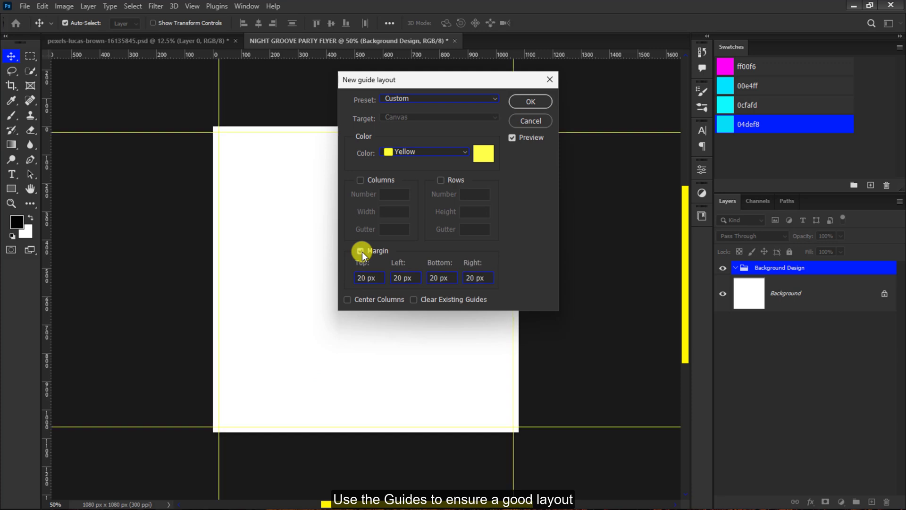
{"action": "double_click", "coordinate": [360, 277]}
{"action": "type", "text": "50"}
{"action": "double_click", "coordinate": [397, 278]}
{"action": "type", "text": "50"}
{"action": "double_click", "coordinate": [432, 278]}
{"action": "type", "text": "50"}
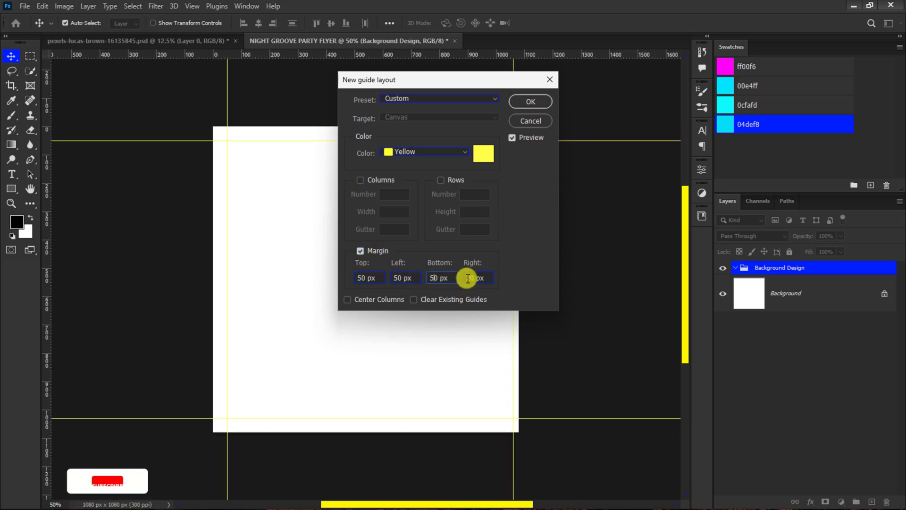
{"action": "double_click", "coordinate": [478, 278]}
{"action": "type", "text": "50"}
{"action": "left_click", "coordinate": [529, 101]}
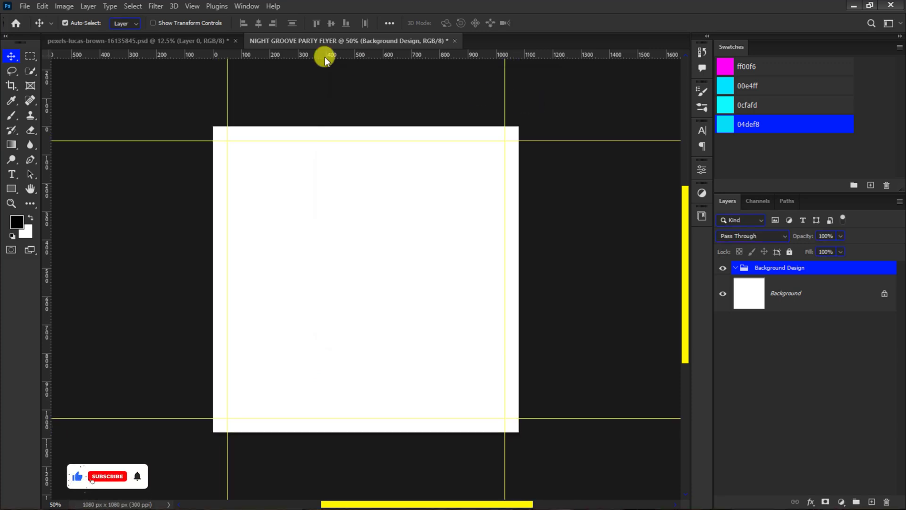
- Place the red concert crowd photo as an embedded image and scale it proportionally from its centre to about 8.24% to cover the canvas
{"action": "left_click", "coordinate": [25, 6]}
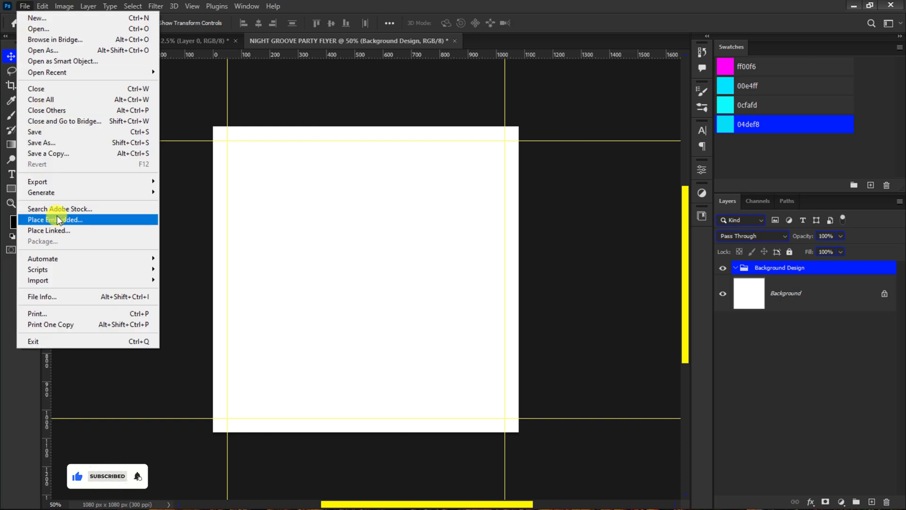
{"action": "left_click", "coordinate": [57, 217]}
{"action": "left_click", "coordinate": [209, 179]}
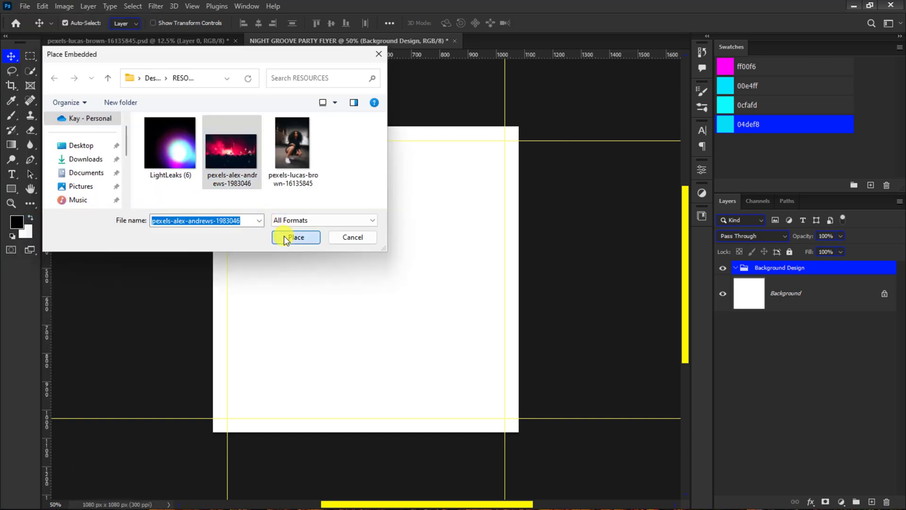
{"action": "left_click", "coordinate": [284, 237]}
{"action": "key", "text": "ctrl+minus"}
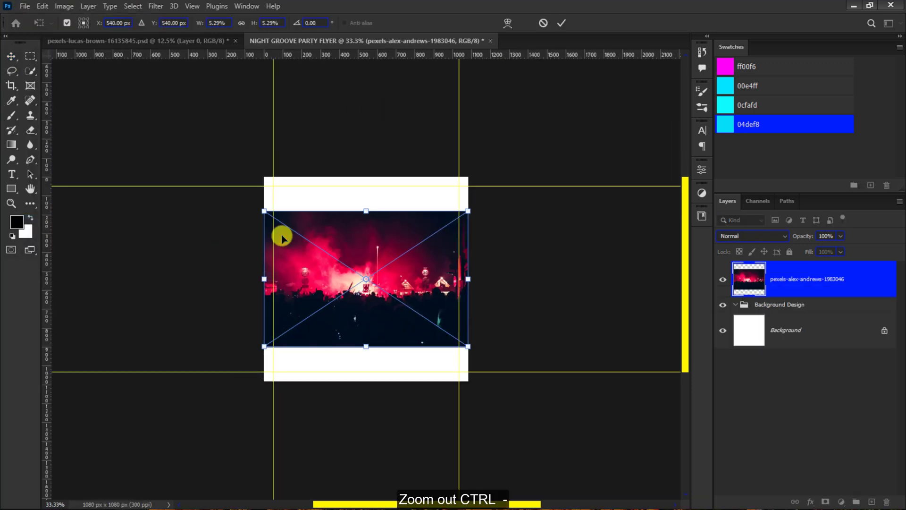
{"action": "left_click_drag", "start_coordinate": [245, 196], "coordinate": [215, 168]}
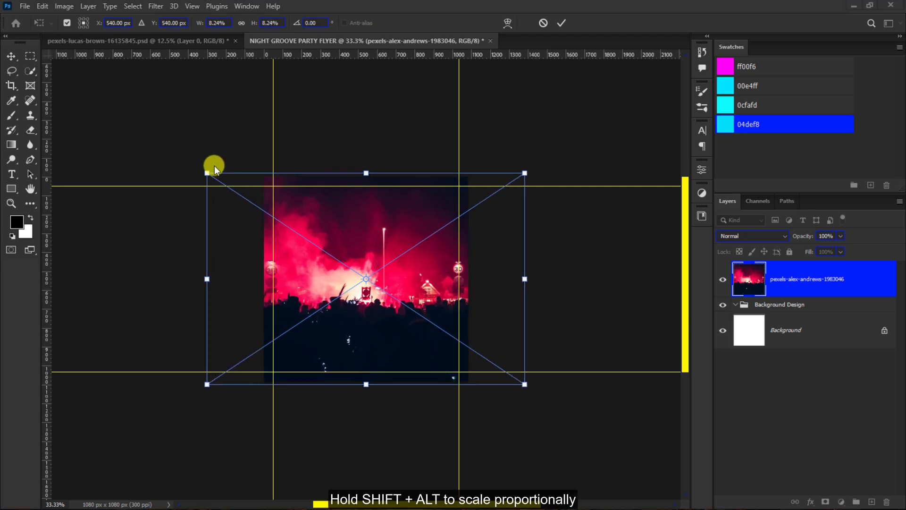
{"action": "left_click", "coordinate": [559, 22]}
{"action": "key", "text": "ctrl+plus"}
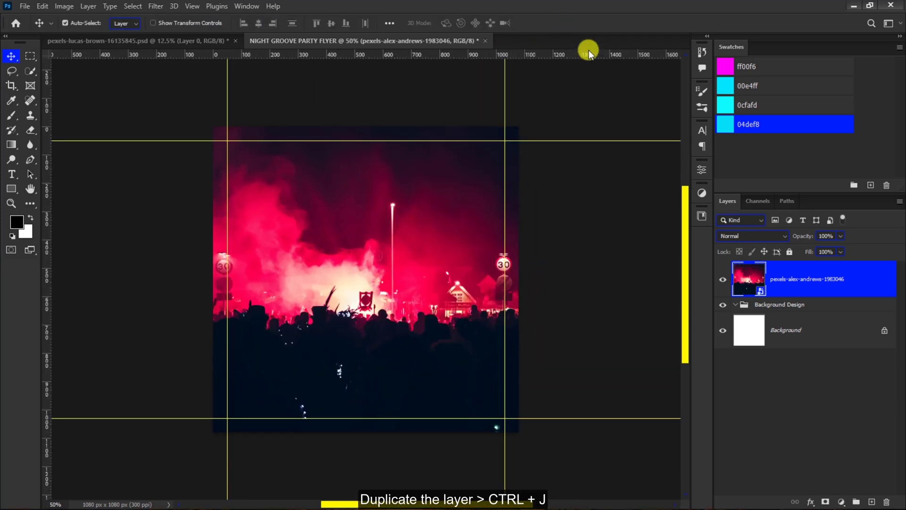
- Duplicate the crowd photo layer, keeping both copies inside the Background Design group and hiding the original
{"action": "left_click_drag", "start_coordinate": [782, 278], "coordinate": [875, 504]}
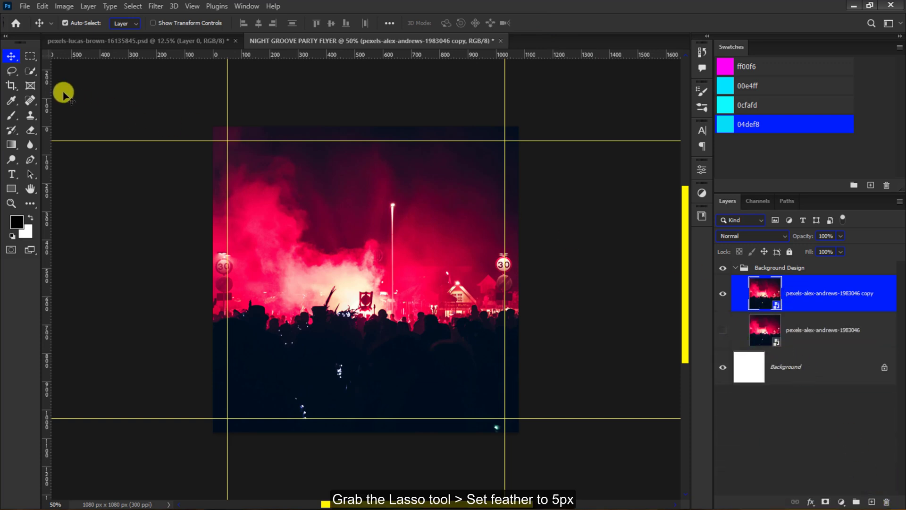
- Select the dark strip along the bottom of the crowd photo copy with the Lasso tool, using a 5 px feather
{"action": "left_click", "coordinate": [8, 72]}
{"action": "left_click", "coordinate": [160, 22]}
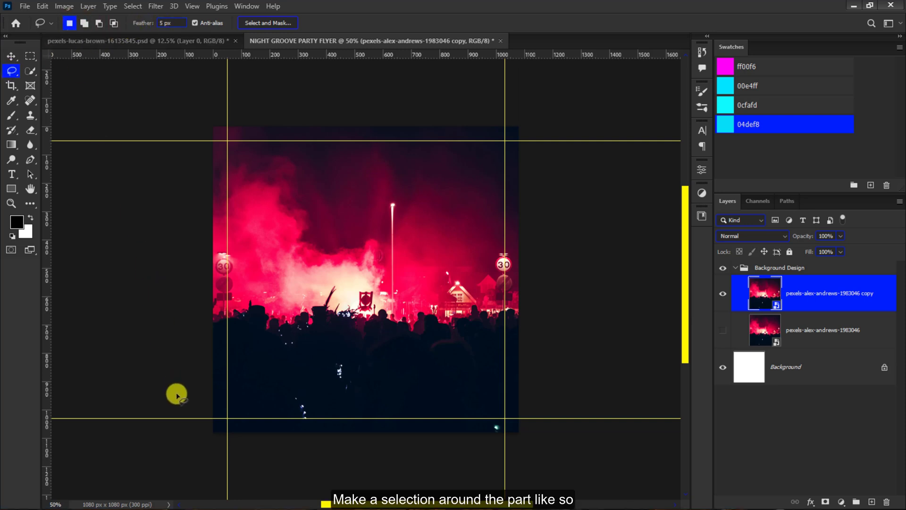
{"action": "mouse_move", "coordinate": [475, 470]}
{"action": "left_mouse_down"}
{"action": "mouse_move", "coordinate": [292, 482]}
{"action": "mouse_move", "coordinate": [191, 446]}
{"action": "left_mouse_up"}
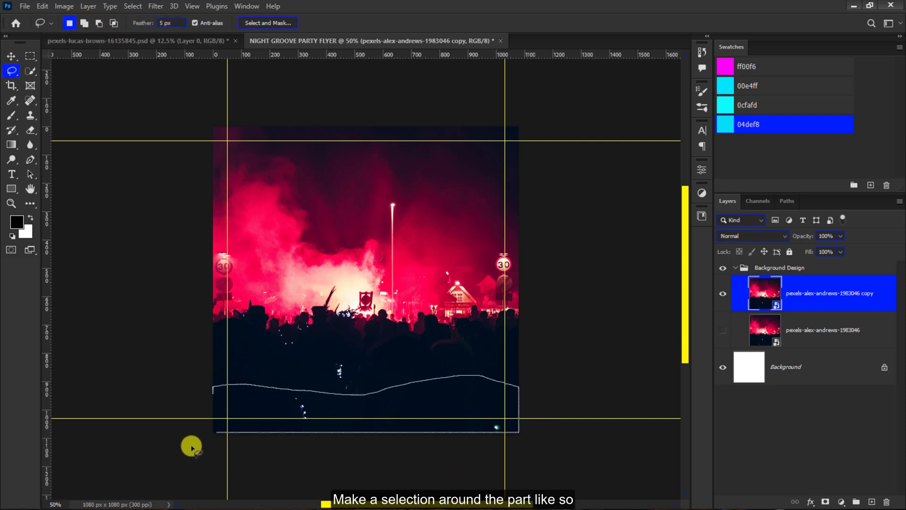
{"action": "left_click_drag", "start_coordinate": [212, 393], "coordinate": [214, 391]}
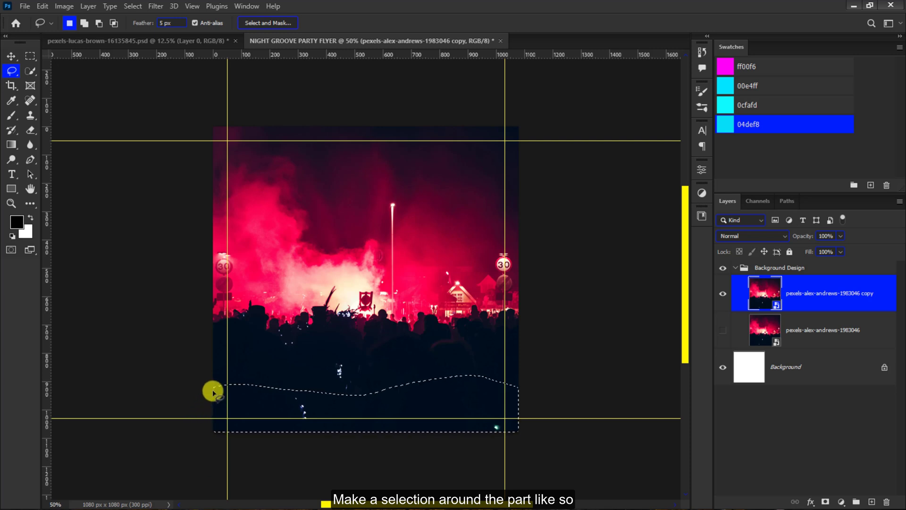
- Apply a Motion Blur at a 0° angle to the selected bottom strip of the crowd photo copy
{"action": "left_click", "coordinate": [158, 7]}
{"action": "mouse_move", "coordinate": [249, 151]}
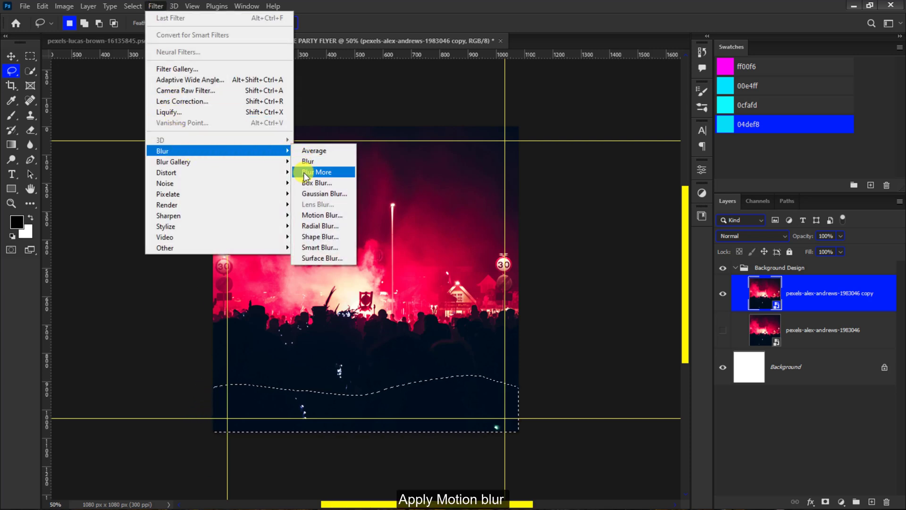
{"action": "left_click", "coordinate": [314, 215]}
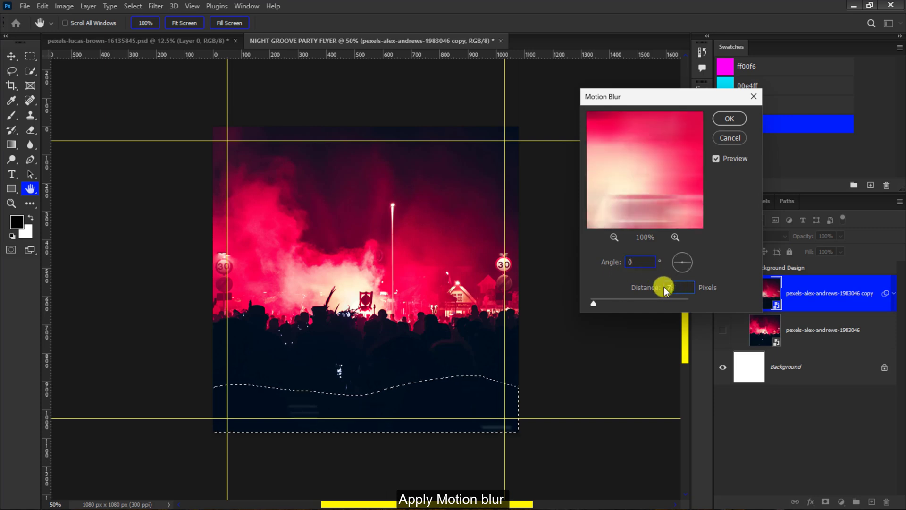
{"action": "left_click", "coordinate": [729, 119]}
{"action": "key", "text": "v"}
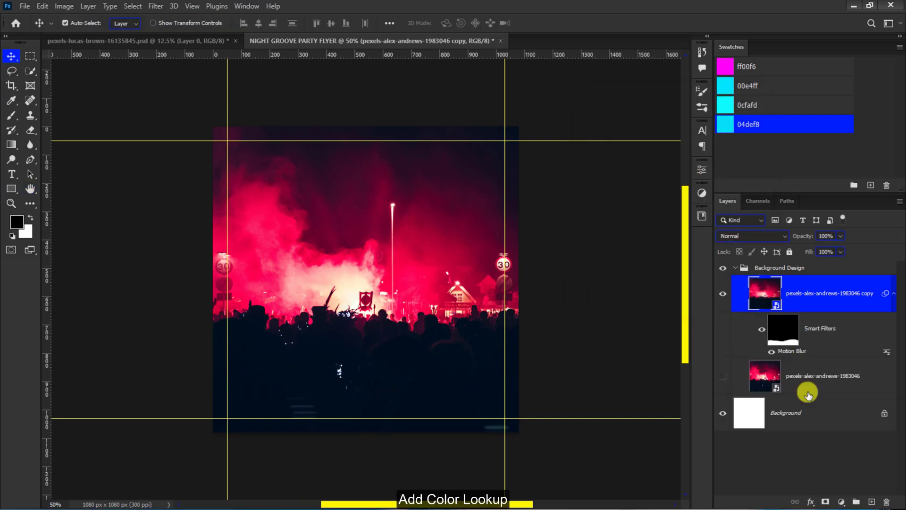
- Add a Color Lookup adjustment layer above the crowd photo copy using the Bleach Bypass.look 3D LUT
{"action": "left_click", "coordinate": [839, 500]}
{"action": "left_click", "coordinate": [838, 439]}
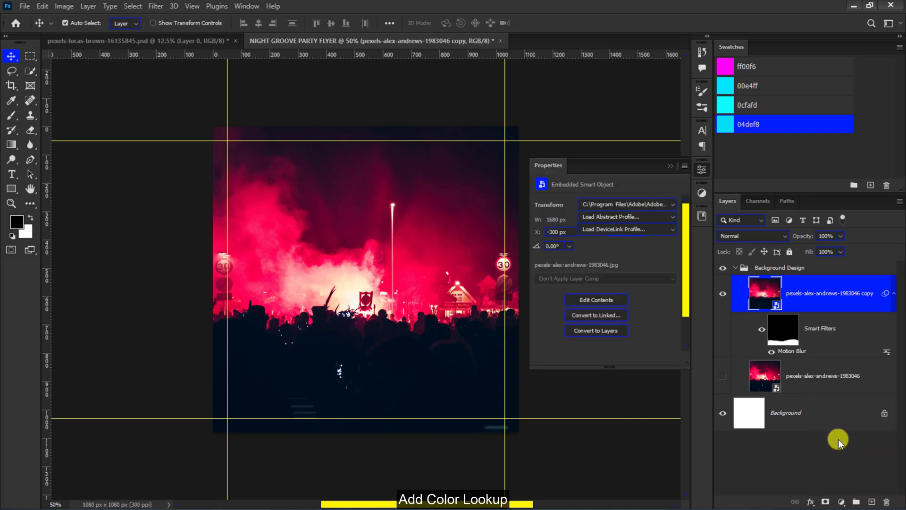
{"action": "left_click", "coordinate": [638, 204]}
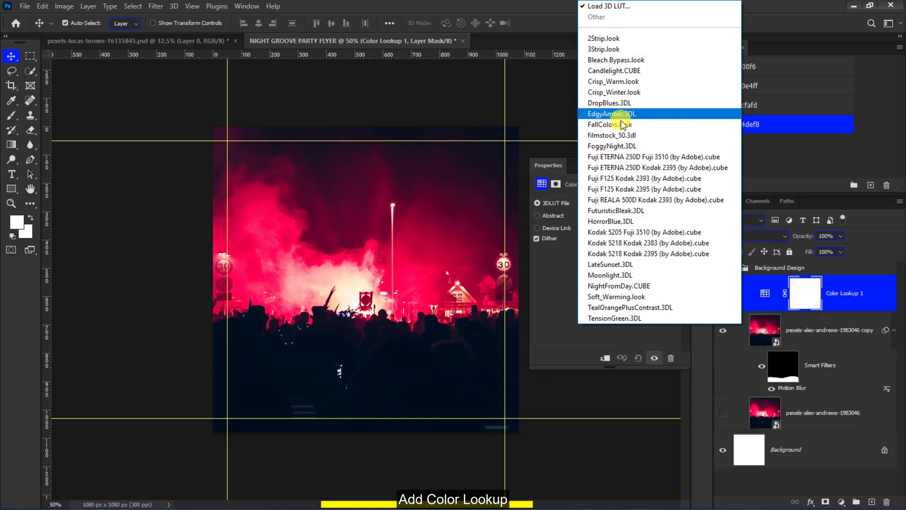
{"action": "left_click", "coordinate": [620, 62]}
- Add a Levels adjustment layer with midtones 0.88, input white 196 and output white 151
{"action": "left_click", "coordinate": [841, 500]}
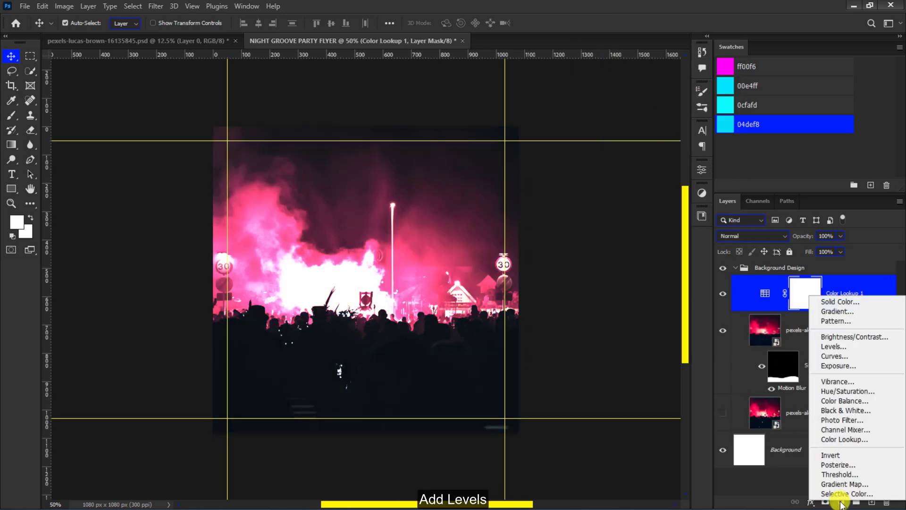
{"action": "left_click", "coordinate": [838, 347]}
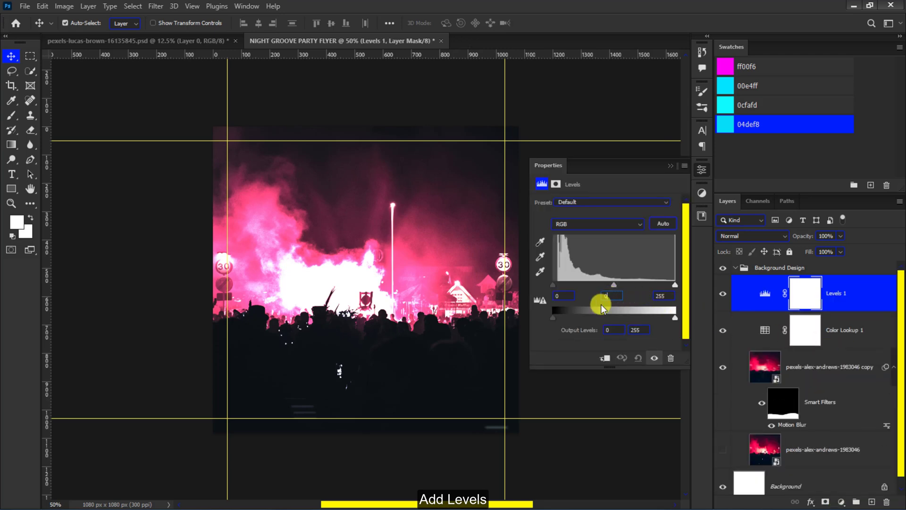
{"action": "type", "text": "0.88"}
{"action": "left_click", "coordinate": [661, 296]}
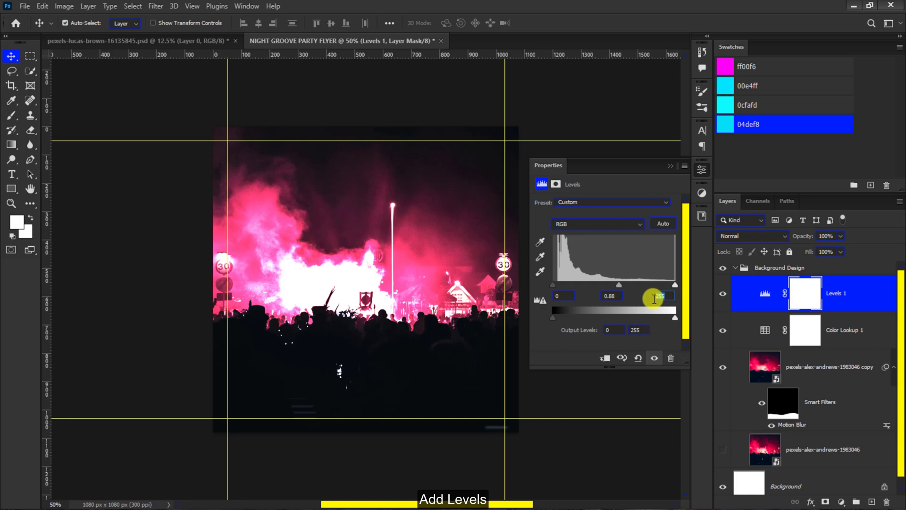
{"action": "type", "text": "195"}
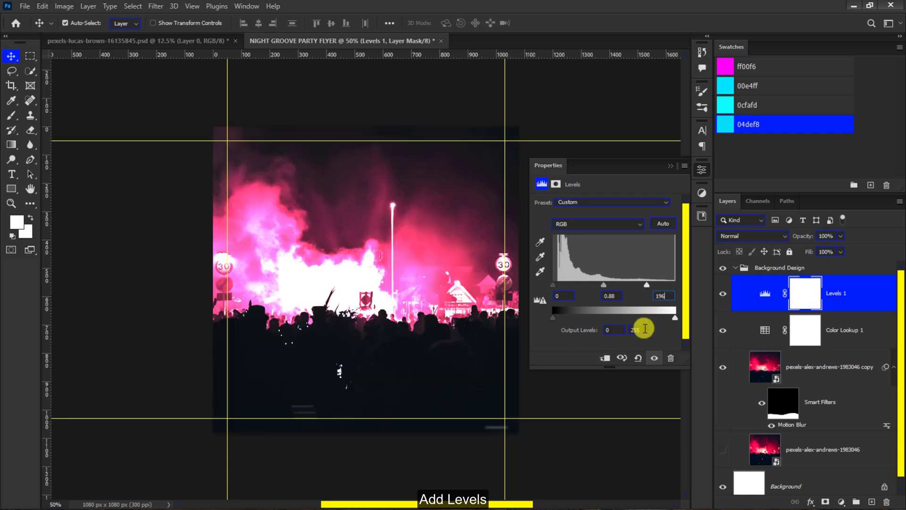
{"action": "left_click", "coordinate": [638, 329]}
{"action": "type", "text": "151"}
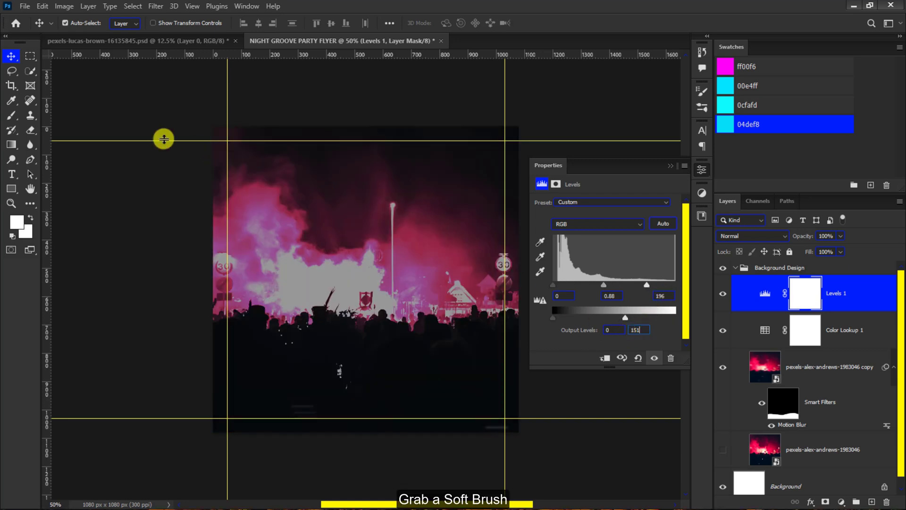
- Paint black on the Levels mask over the dark crowd in the lower part of the canvas with a large Soft Round brush
{"action": "left_click", "coordinate": [9, 116]}
{"action": "left_click", "coordinate": [73, 23]}
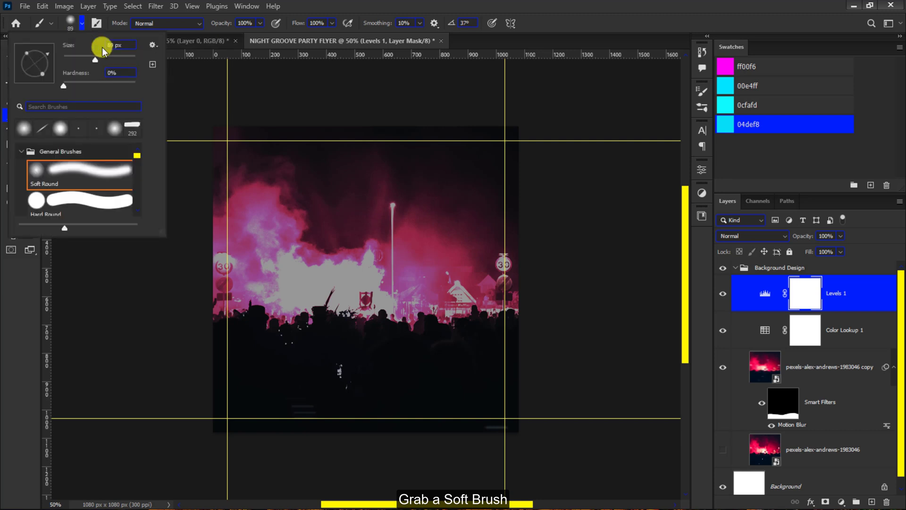
{"action": "left_click_drag", "start_coordinate": [370, 391], "coordinate": [415, 376]}
{"action": "key", "text": "x"}
{"action": "mouse_move", "coordinate": [240, 411]}
{"action": "left_mouse_down"}
{"action": "mouse_move", "coordinate": [460, 415]}
{"action": "mouse_move", "coordinate": [211, 384]}
{"action": "left_mouse_up"}
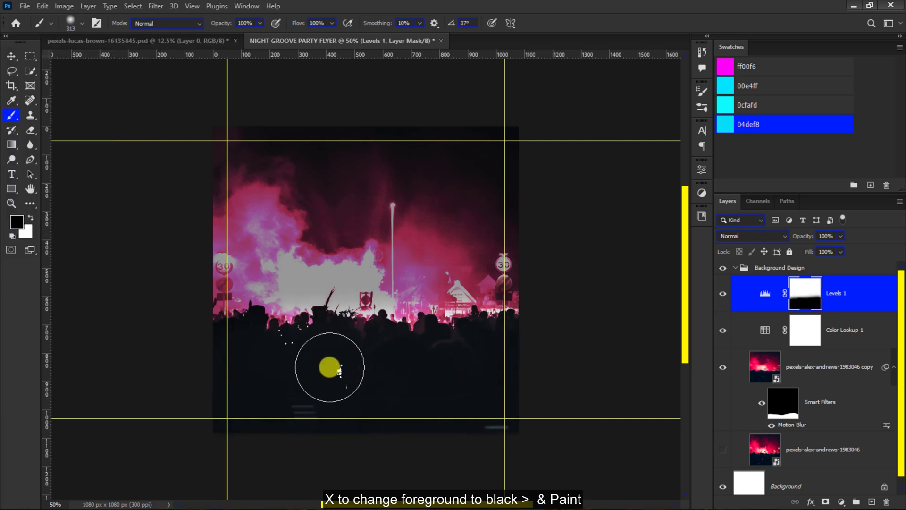
- Paint black at 38% brush opacity on the Levels mask to partly restore brightness in the smoke on both sides
{"action": "key", "text": "3"}
{"action": "key", "text": "8"}
{"action": "mouse_move", "coordinate": [248, 231]}
{"action": "left_mouse_down"}
{"action": "mouse_move", "coordinate": [237, 300]}
{"action": "mouse_move", "coordinate": [233, 194]}
{"action": "mouse_move", "coordinate": [479, 215]}
{"action": "mouse_move", "coordinate": [506, 233]}
{"action": "mouse_move", "coordinate": [505, 279]}
{"action": "mouse_move", "coordinate": [462, 208]}
{"action": "mouse_move", "coordinate": [432, 196]}
{"action": "mouse_move", "coordinate": [431, 320]}
{"action": "mouse_move", "coordinate": [454, 419]}
{"action": "left_mouse_up"}
{"action": "left_click_drag", "start_coordinate": [245, 283], "coordinate": [289, 213]}
{"action": "key", "text": "v"}
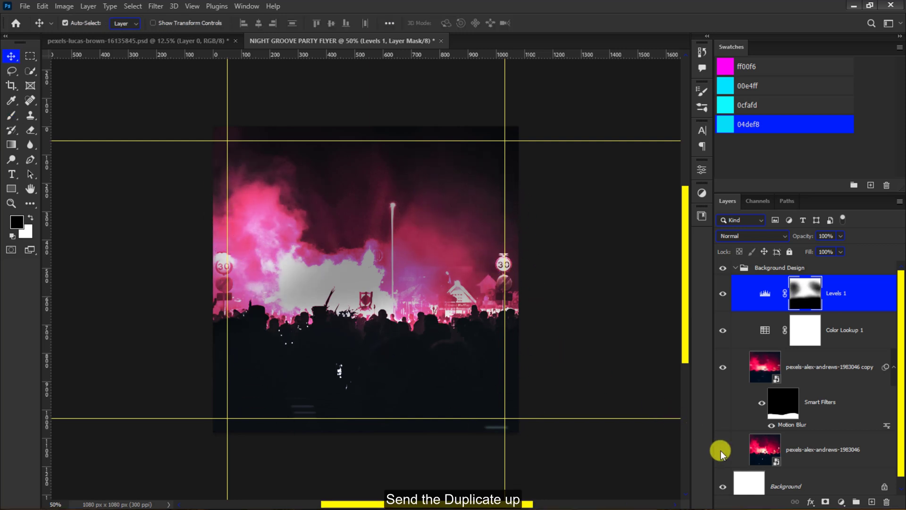
- Show the hidden original crowd photo, move it above the Levels layer and set its blend mode to Darken
{"action": "left_click_drag", "start_coordinate": [771, 460], "coordinate": [803, 286]}
{"action": "left_click", "coordinate": [765, 235]}
{"action": "left_click", "coordinate": [744, 257]}
- Free-transform the Darken crowd photo layer, shifting it slightly upward on the canvas
{"action": "key", "text": "ctrl+t"}
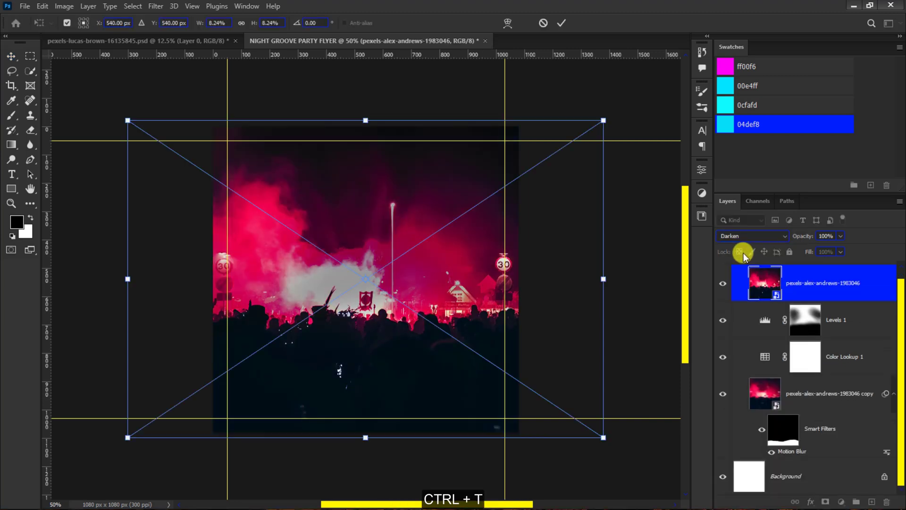
{"action": "key", "text": "Return"}
- Apply a Tilt-Shift blur of 10 px to the Darken crowd photo, moving its focus band up into the smoke
{"action": "left_click", "coordinate": [155, 5]}
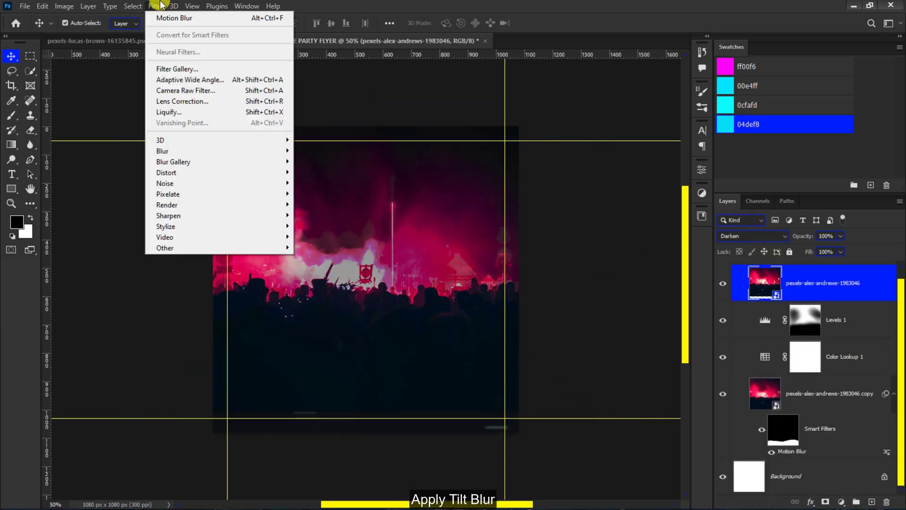
{"action": "mouse_move", "coordinate": [287, 165]}
{"action": "left_click", "coordinate": [314, 187]}
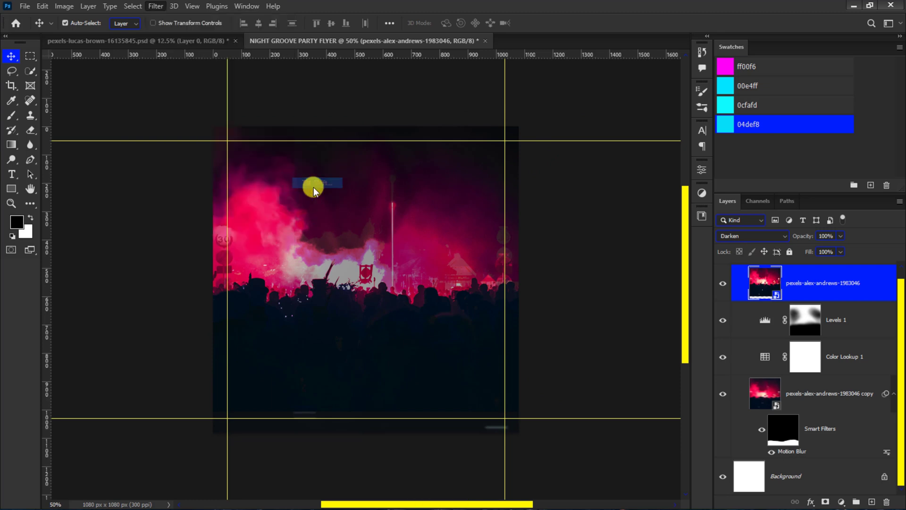
{"action": "left_click_drag", "start_coordinate": [366, 268], "coordinate": [377, 206]}
{"action": "left_click_drag", "start_coordinate": [385, 249], "coordinate": [376, 229]}
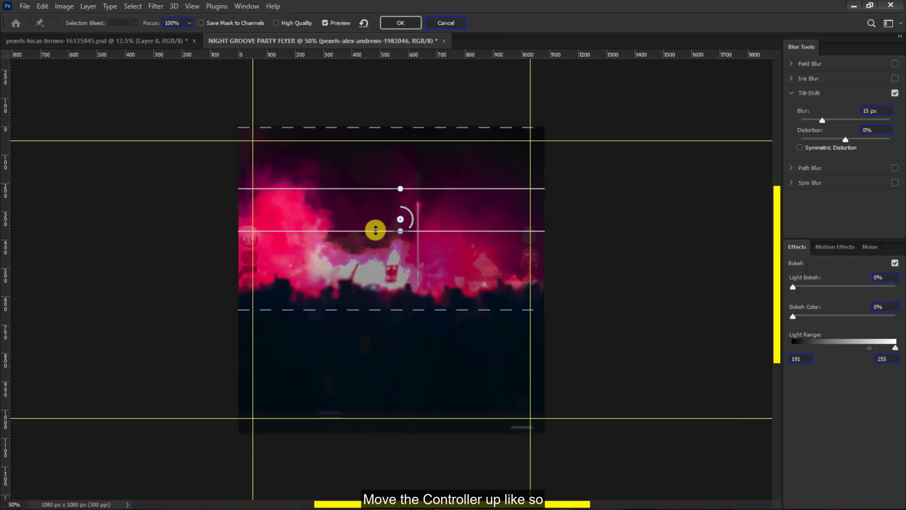
{"action": "type", "text": "10"}
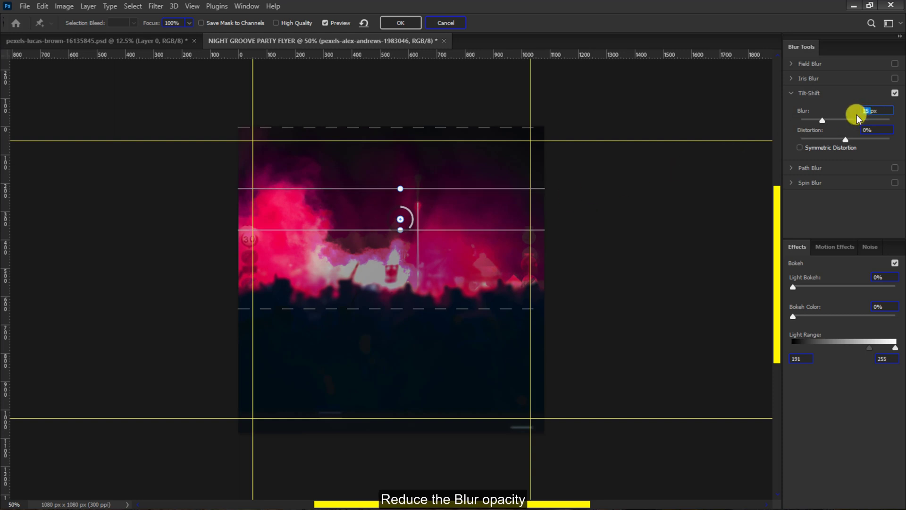
{"action": "key", "text": "Return"}
{"action": "left_click", "coordinate": [399, 22]}
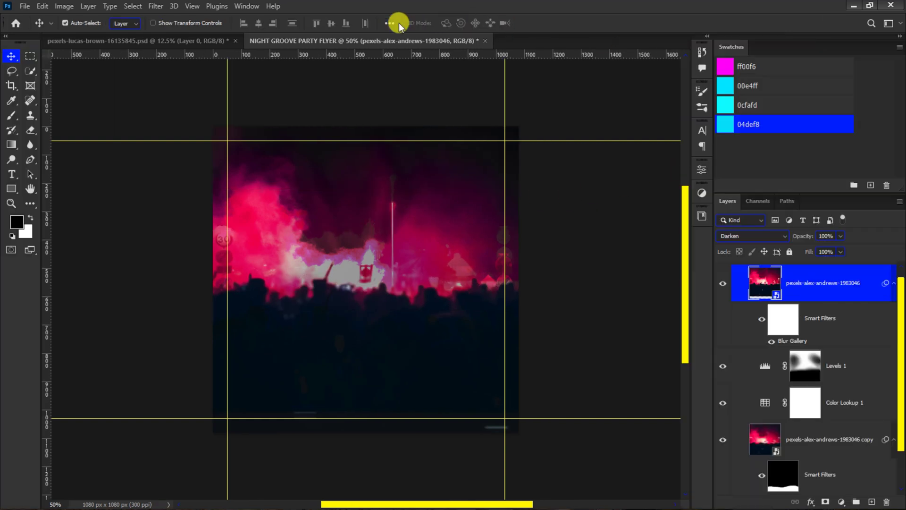
- Add a mask to the blurred Darken photo and paint black over the lower crowd and upper smoke with a large soft brush
{"action": "left_click", "coordinate": [819, 503]}
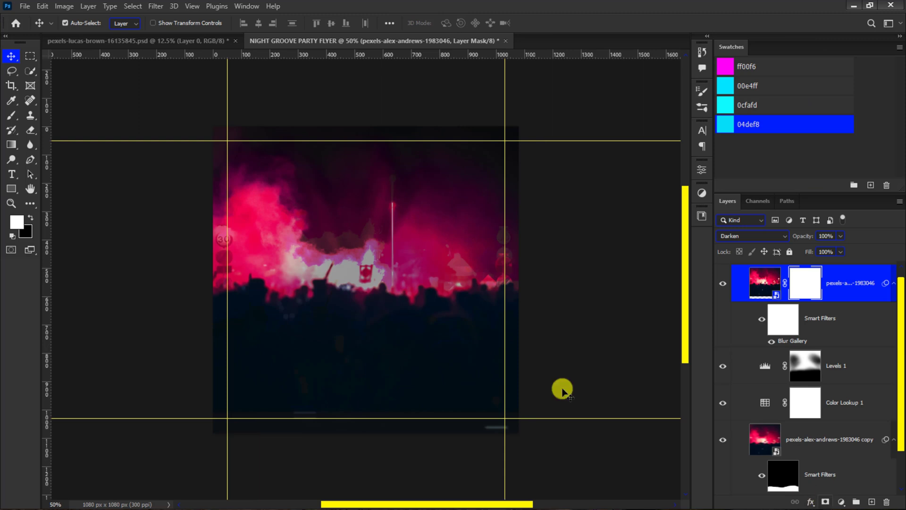
{"action": "left_click", "coordinate": [13, 116]}
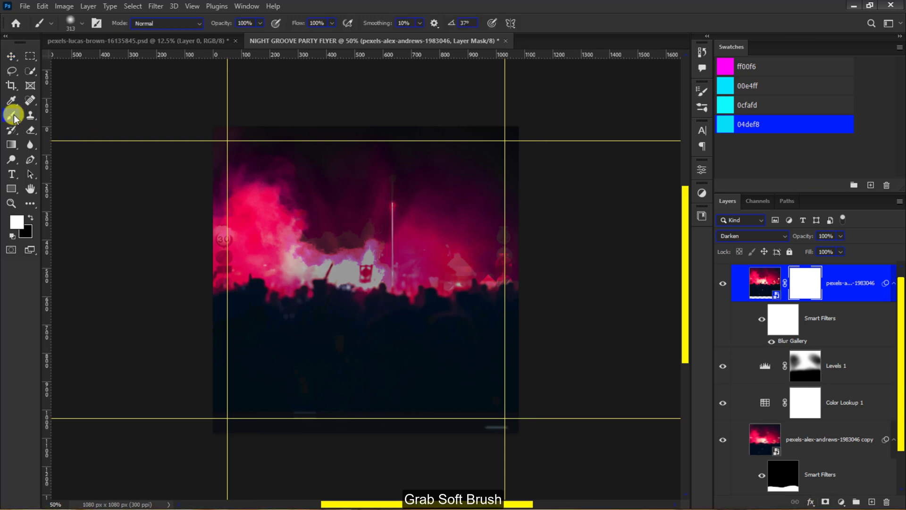
{"action": "key", "text": "x"}
{"action": "right_click", "coordinate": [276, 410]}
{"action": "double_click", "coordinate": [289, 407]}
{"action": "mouse_move", "coordinate": [237, 415]}
{"action": "left_mouse_down"}
{"action": "mouse_move", "coordinate": [388, 426]}
{"action": "mouse_move", "coordinate": [246, 399]}
{"action": "left_mouse_up"}
{"action": "mouse_move", "coordinate": [235, 184]}
{"action": "left_mouse_down"}
{"action": "mouse_move", "coordinate": [317, 138]}
{"action": "mouse_move", "coordinate": [527, 166]}
{"action": "mouse_move", "coordinate": [335, 183]}
{"action": "mouse_move", "coordinate": [246, 153]}
{"action": "left_mouse_up"}
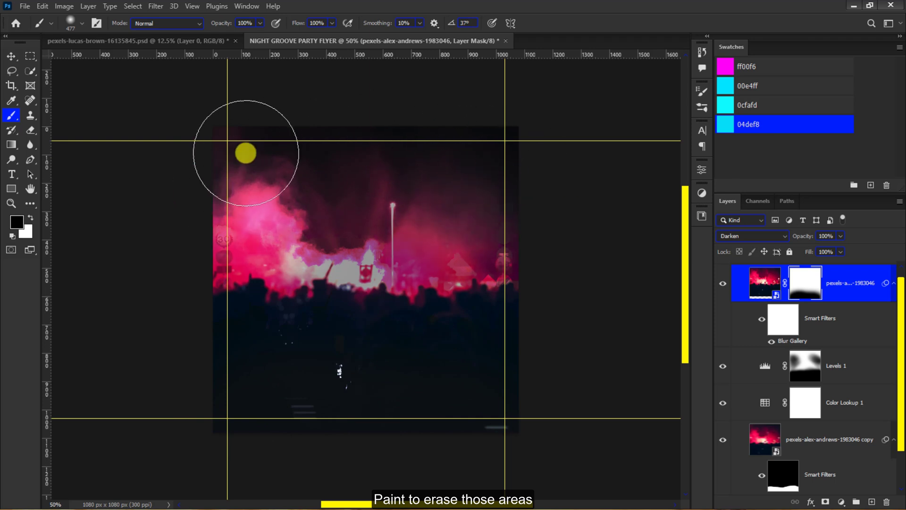
- Paint white on the Darken photo's mask at 40% opacity and 46% flow to soften the transition along the crowd and smoke
{"action": "key", "text": "x"}
{"action": "mouse_move", "coordinate": [299, 384]}
{"action": "left_mouse_down"}
{"action": "mouse_move", "coordinate": [450, 389]}
{"action": "mouse_move", "coordinate": [477, 373]}
{"action": "left_mouse_up"}
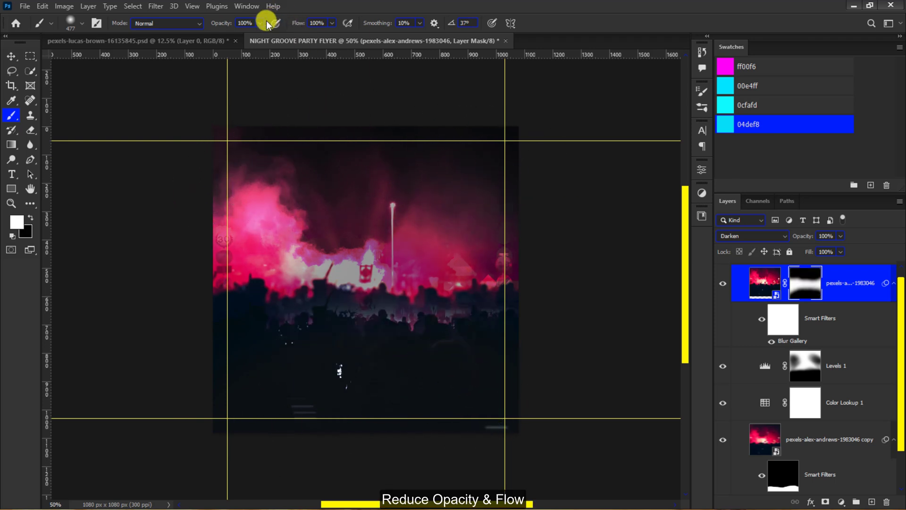
{"action": "left_click", "coordinate": [332, 23]}
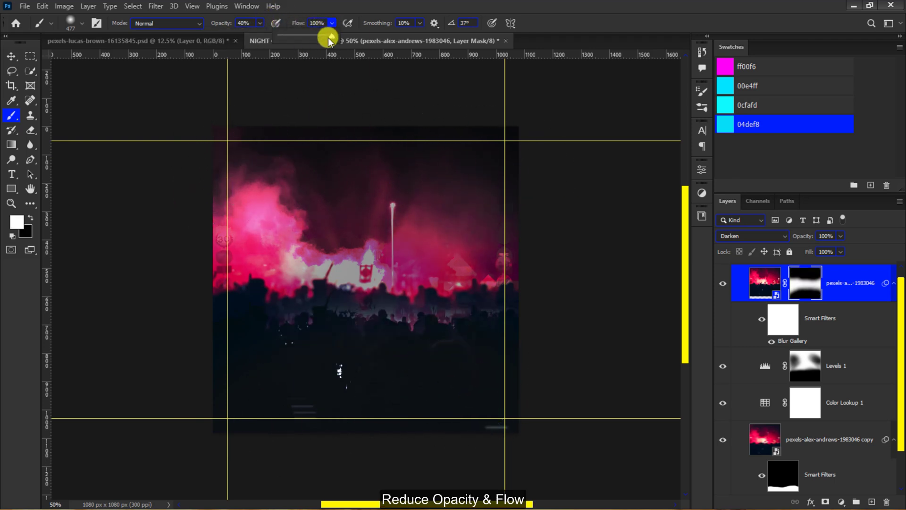
{"action": "mouse_move", "coordinate": [330, 292]}
{"action": "left_mouse_down"}
{"action": "mouse_move", "coordinate": [463, 289]}
{"action": "mouse_move", "coordinate": [464, 299]}
{"action": "left_mouse_up"}
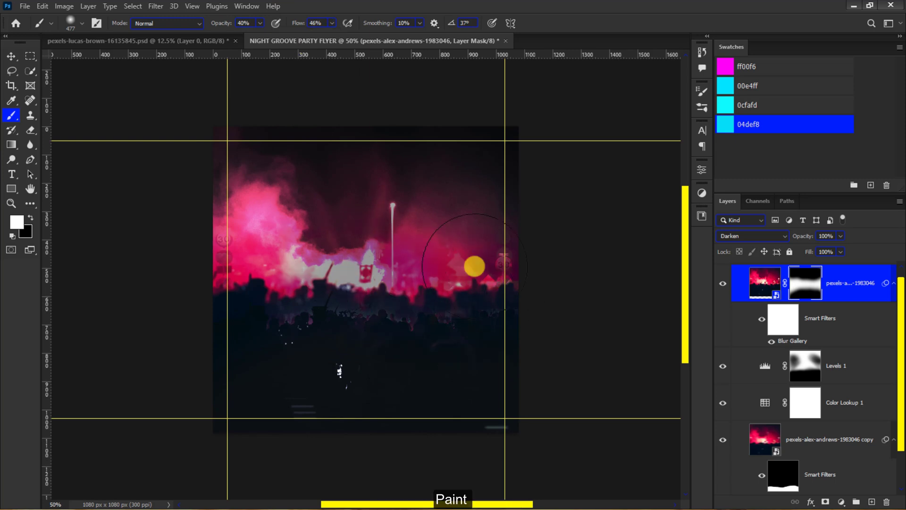
{"action": "mouse_move", "coordinate": [352, 288]}
{"action": "left_mouse_down"}
{"action": "mouse_move", "coordinate": [429, 299]}
{"action": "mouse_move", "coordinate": [315, 286]}
{"action": "mouse_move", "coordinate": [297, 327]}
{"action": "left_mouse_up"}
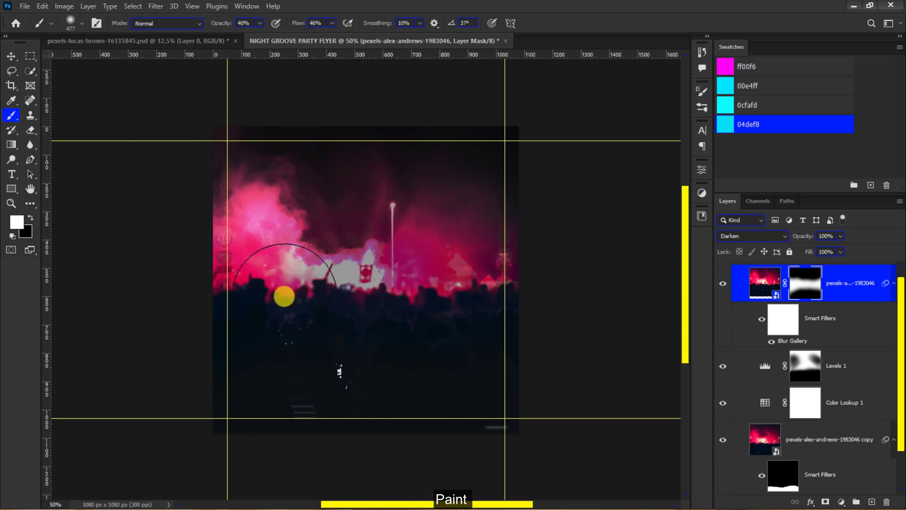
{"action": "mouse_move", "coordinate": [283, 296]}
{"action": "left_mouse_down"}
{"action": "mouse_move", "coordinate": [242, 263]}
{"action": "mouse_move", "coordinate": [275, 274]}
{"action": "mouse_move", "coordinate": [278, 300]}
{"action": "mouse_move", "coordinate": [476, 283]}
{"action": "mouse_move", "coordinate": [510, 294]}
{"action": "mouse_move", "coordinate": [433, 286]}
{"action": "mouse_move", "coordinate": [480, 279]}
{"action": "mouse_move", "coordinate": [468, 278]}
{"action": "mouse_move", "coordinate": [503, 283]}
{"action": "mouse_move", "coordinate": [351, 284]}
{"action": "mouse_move", "coordinate": [259, 265]}
{"action": "left_mouse_up"}
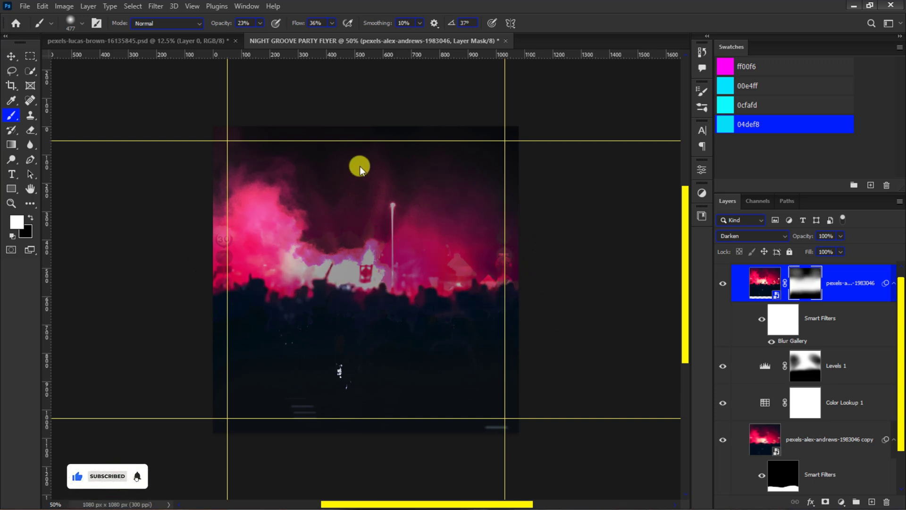
- Place the LightLeaks (6) image from the RESOURCES folder as an embedded object in the flyer
{"action": "left_click", "coordinate": [18, 58]}
{"action": "left_click", "coordinate": [24, 6]}
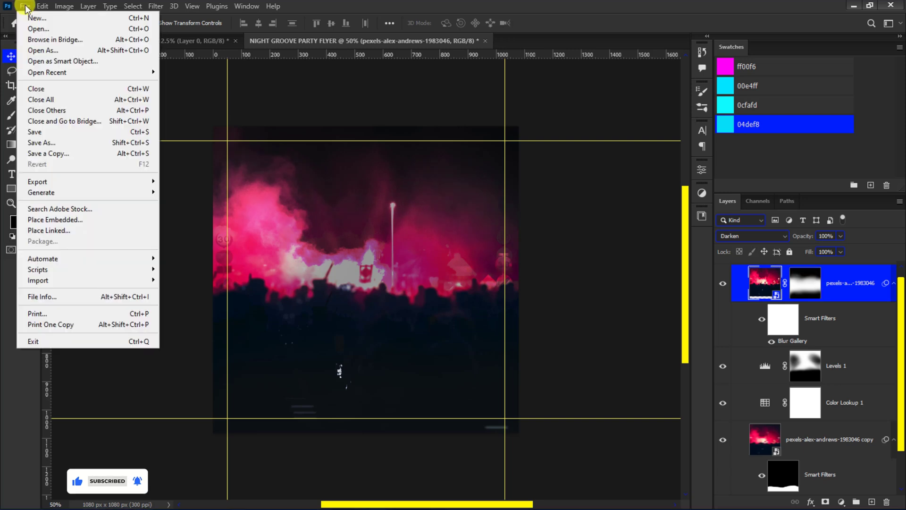
{"action": "left_click", "coordinate": [51, 220]}
{"action": "left_click", "coordinate": [171, 155]}
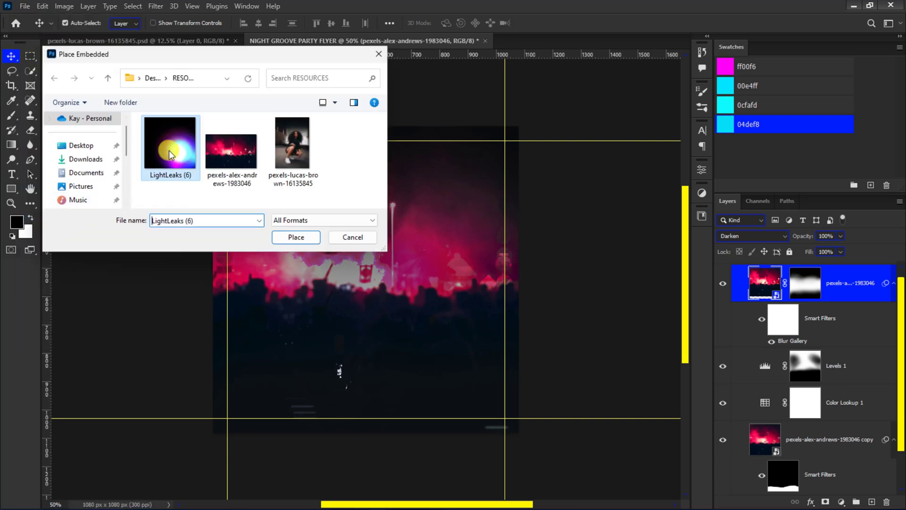
{"action": "left_click", "coordinate": [296, 238]}
- Flip the light leak vertically, move it down over the crowd and widen it to about 44.80%
{"action": "right_click", "coordinate": [296, 240]}
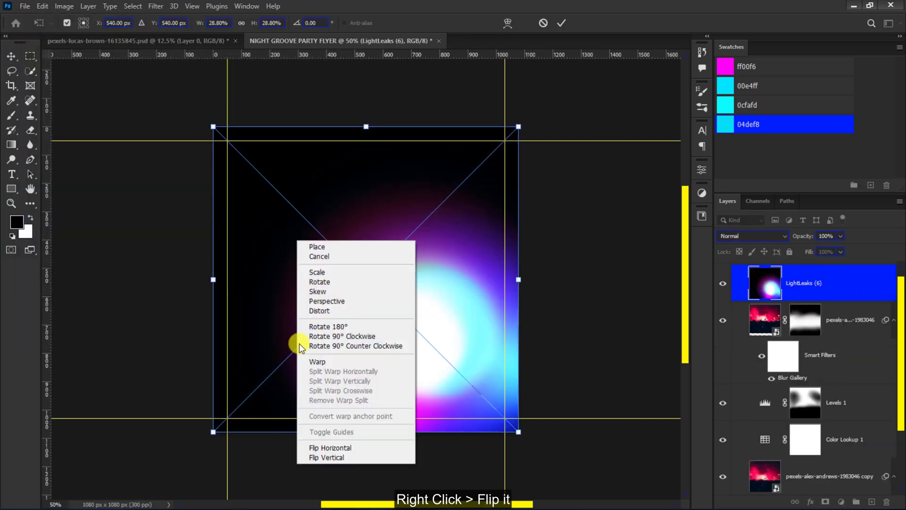
{"action": "left_click", "coordinate": [312, 457]}
{"action": "left_click_drag", "start_coordinate": [401, 289], "coordinate": [401, 373]}
{"action": "left_click_drag", "start_coordinate": [518, 366], "coordinate": [603, 366]}
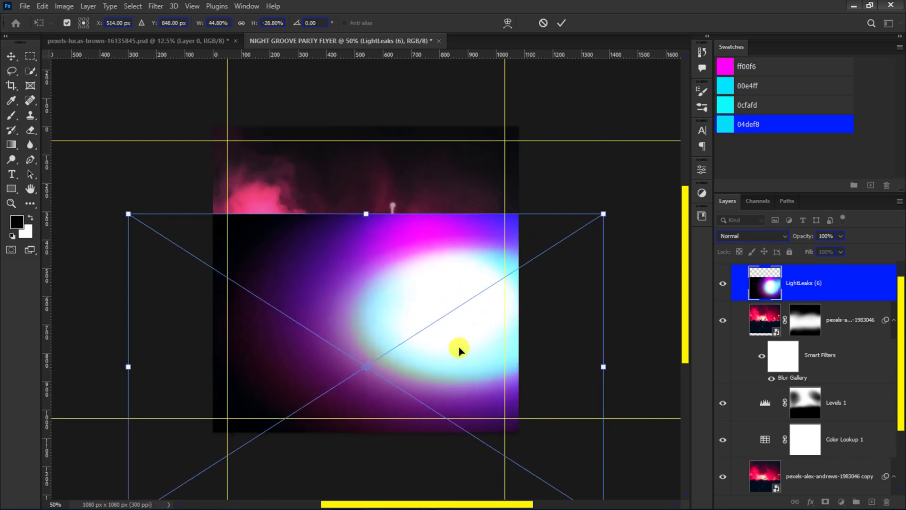
{"action": "left_click_drag", "start_coordinate": [459, 350], "coordinate": [421, 345]}
{"action": "left_click", "coordinate": [559, 23]}
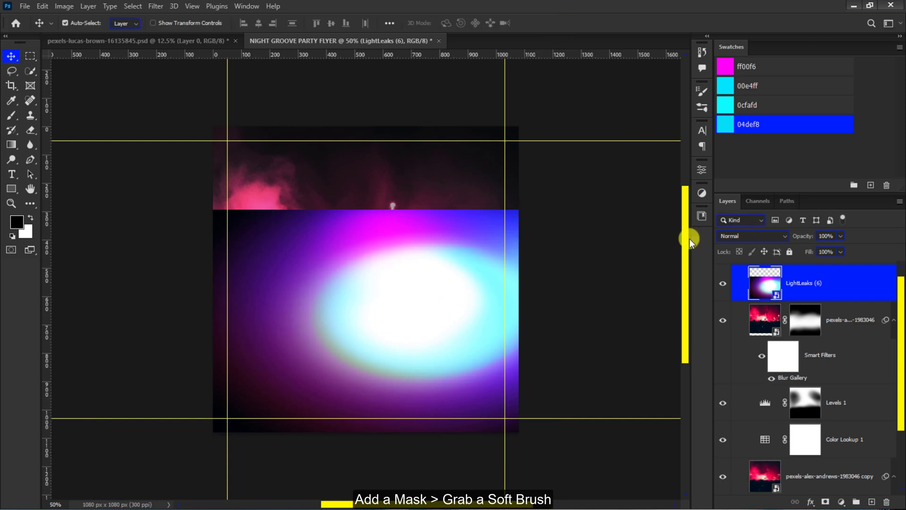
- Add a mask to the LightLeaks (6) layer and paint black across its upper edge with a soft brush
{"action": "left_click", "coordinate": [826, 502]}
{"action": "left_click", "coordinate": [11, 115]}
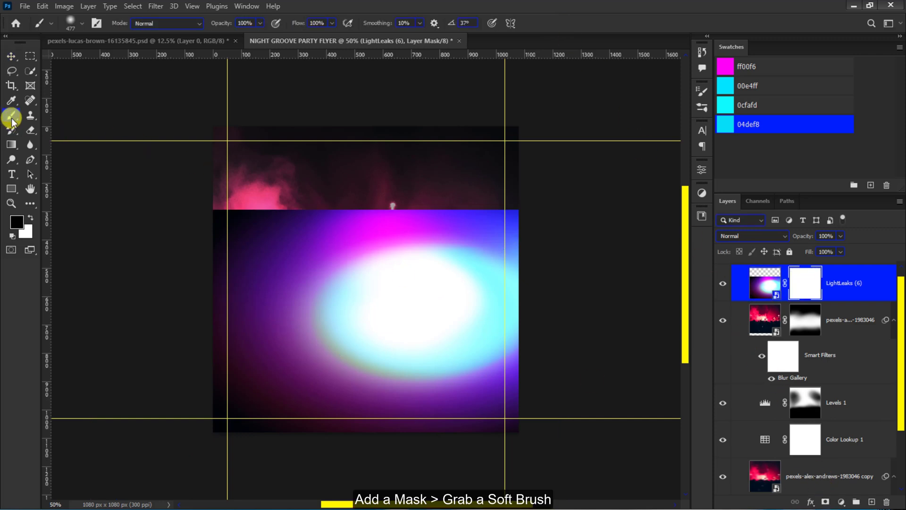
{"action": "mouse_move", "coordinate": [93, 151]}
{"action": "left_mouse_down"}
{"action": "mouse_move", "coordinate": [205, 196]}
{"action": "mouse_move", "coordinate": [252, 166]}
{"action": "mouse_move", "coordinate": [207, 165]}
{"action": "mouse_move", "coordinate": [382, 153]}
{"action": "mouse_move", "coordinate": [314, 162]}
{"action": "mouse_move", "coordinate": [586, 174]}
{"action": "mouse_move", "coordinate": [492, 147]}
{"action": "mouse_move", "coordinate": [423, 158]}
{"action": "mouse_move", "coordinate": [491, 147]}
{"action": "mouse_move", "coordinate": [442, 158]}
{"action": "mouse_move", "coordinate": [509, 160]}
{"action": "left_mouse_up"}
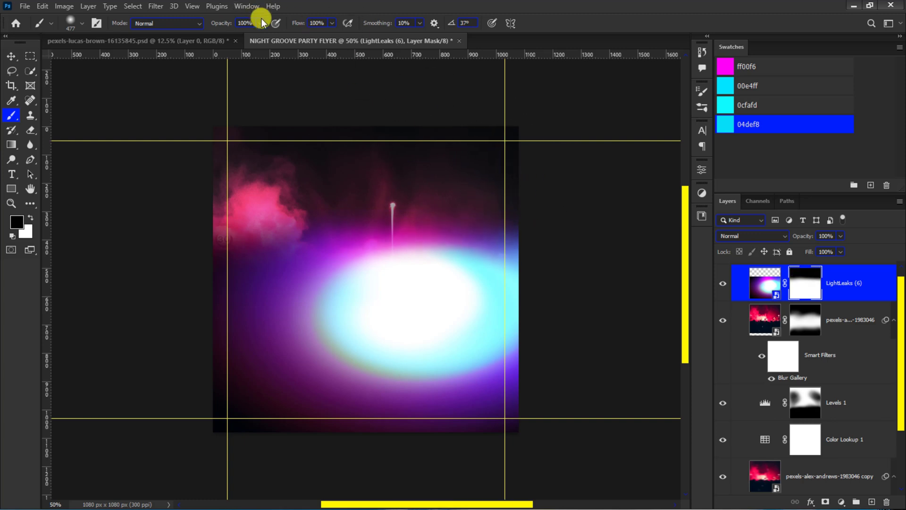
- Soften the light leak's upper transition by painting black on its mask at 21% opacity and 18% flow
{"action": "left_click_drag", "start_coordinate": [260, 22], "coordinate": [217, 36]}
{"action": "left_click_drag", "start_coordinate": [332, 23], "coordinate": [328, 33]}
{"action": "left_click", "coordinate": [303, 183]}
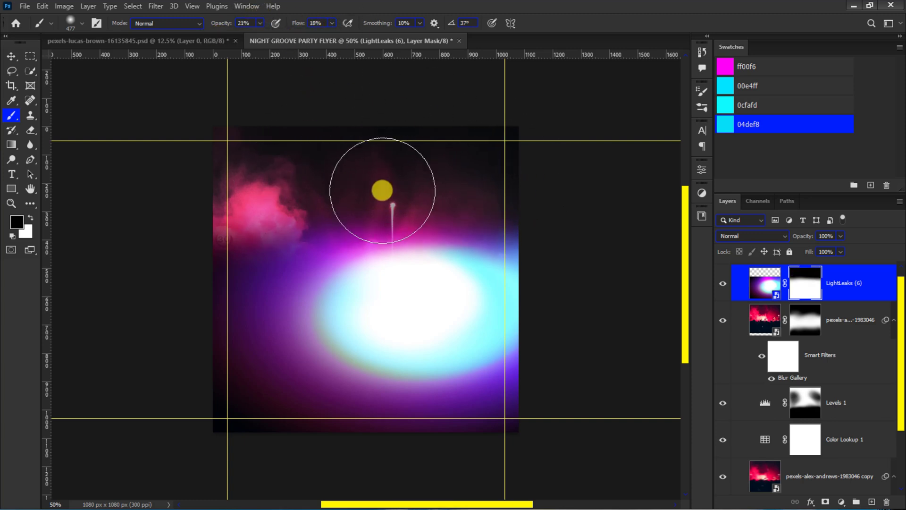
{"action": "left_click_drag", "start_coordinate": [511, 208], "coordinate": [459, 209]}
{"action": "key", "text": "x"}
{"action": "key", "text": "7"}
{"action": "key", "text": "3"}
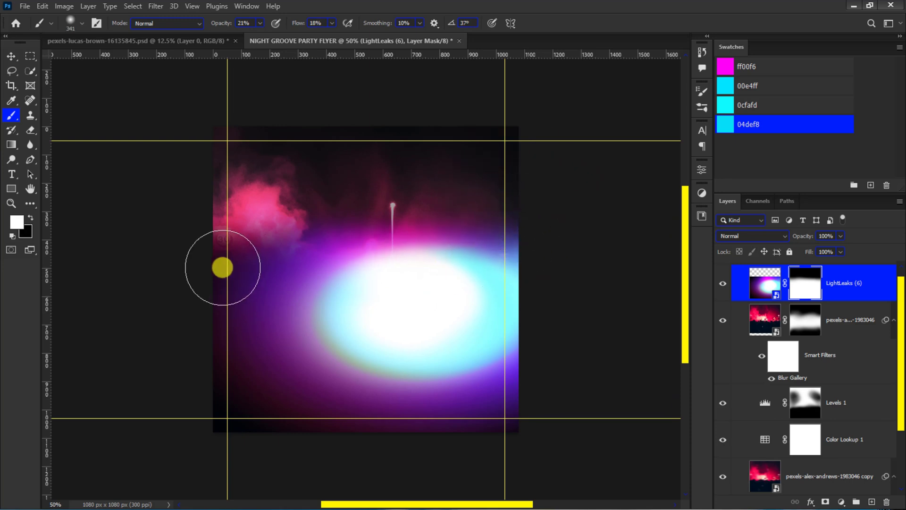
- Free-transform the masked light leak, enlarging it slightly and nudging it upward
{"action": "left_click", "coordinate": [9, 59]}
{"action": "key", "text": "ctrl+minus"}
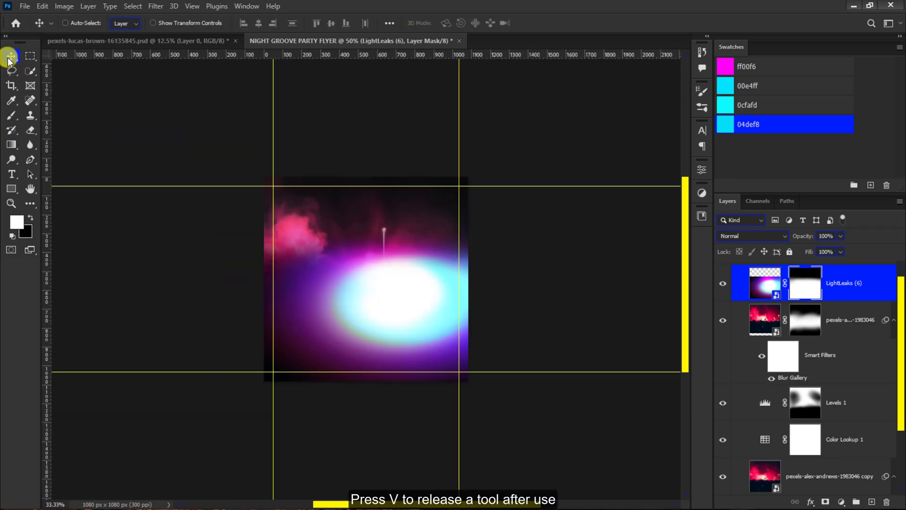
{"action": "key", "text": "ctrl+t"}
{"action": "left_click_drag", "start_coordinate": [499, 232], "coordinate": [503, 230]}
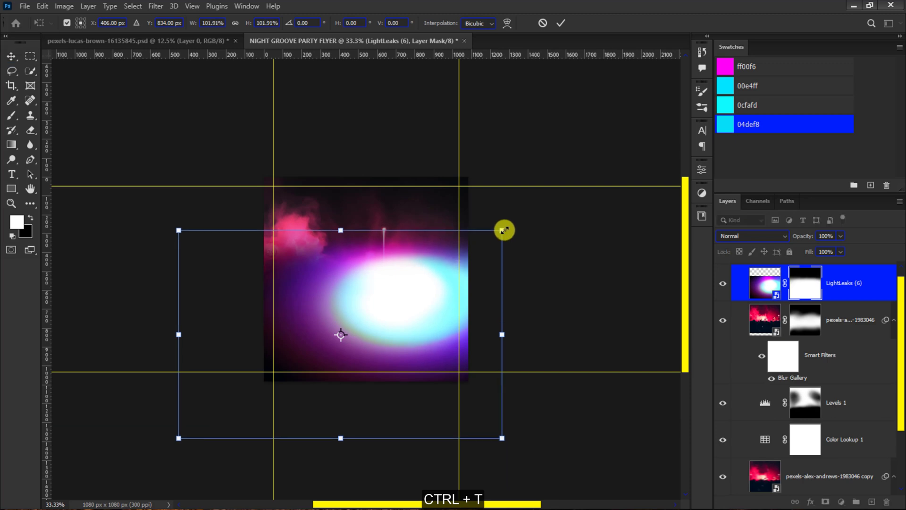
{"action": "key", "text": "shift+Up"}
{"action": "key", "text": "shift+Up"}
{"action": "key", "text": "shift+Up"}
{"action": "key", "text": "shift+Up"}
{"action": "key", "text": "shift+Up"}
{"action": "key", "text": "shift+Up"}
{"action": "left_click", "coordinate": [560, 23]}
{"action": "key", "text": "ctrl+plus"}
- Split the light leak's Blend If black point on This Layer to 0 / 43 and set its blend mode to Color
{"action": "double_click", "coordinate": [870, 283]}
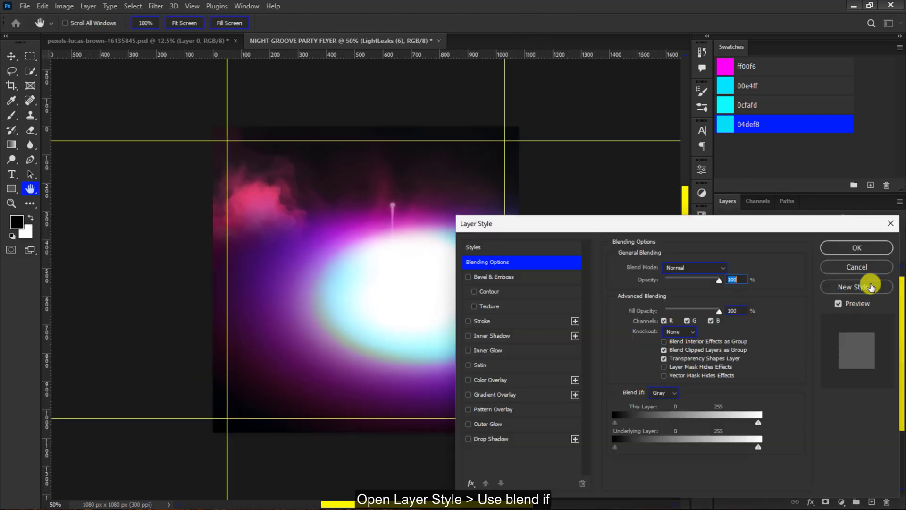
{"action": "left_click_drag", "start_coordinate": [615, 422], "coordinate": [618, 424]}
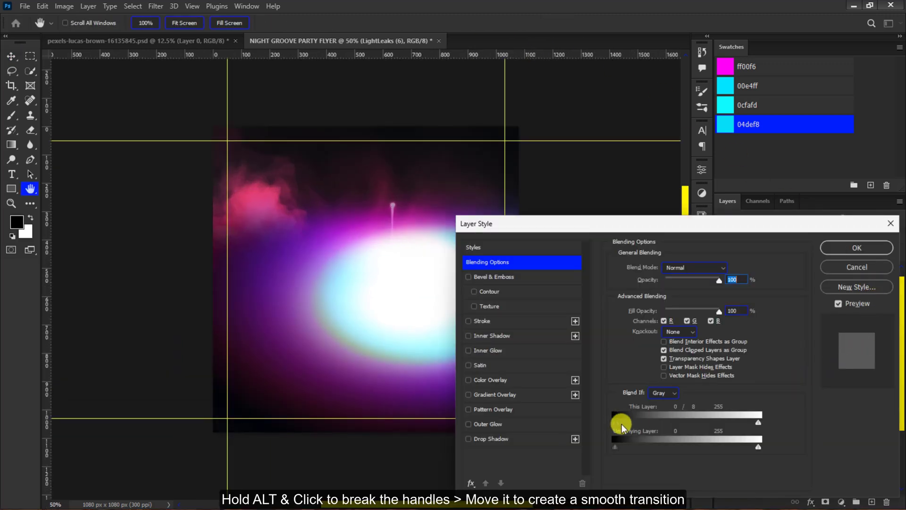
{"action": "left_click", "coordinate": [694, 268]}
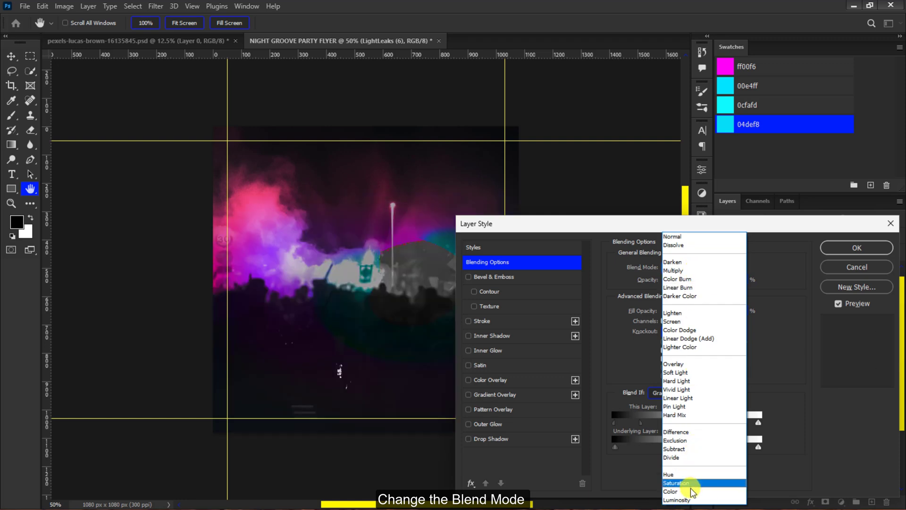
{"action": "left_click", "coordinate": [692, 492]}
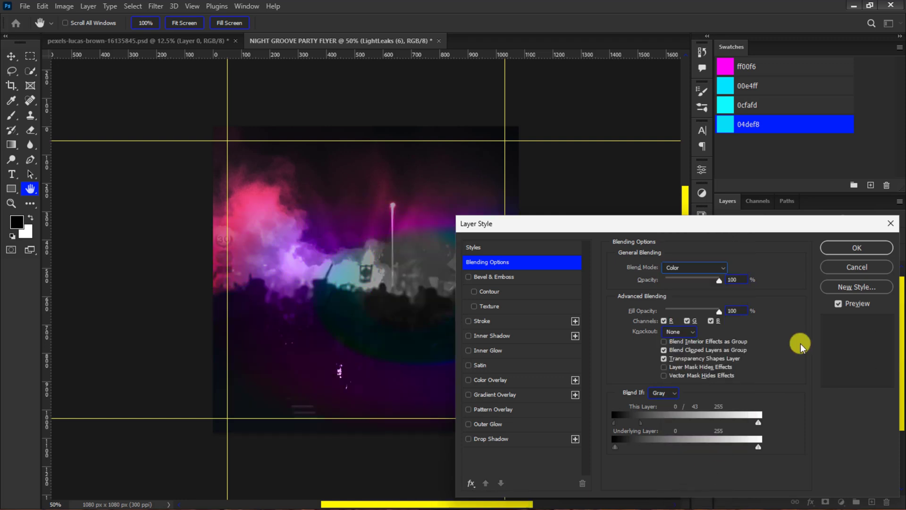
{"action": "left_click", "coordinate": [857, 246]}
- Copy the masked woman cutout from the pexels-lucas-brown-16135845.psd document into the flyer document
{"action": "left_click", "coordinate": [197, 41]}
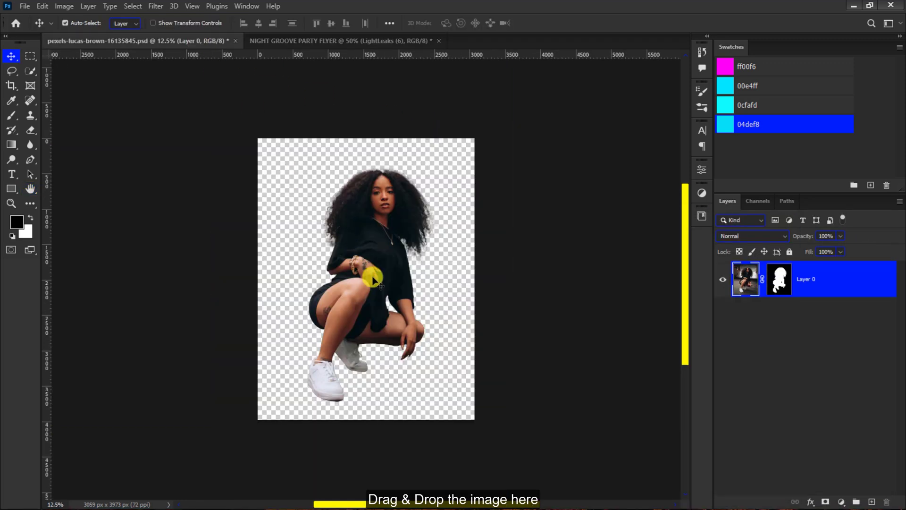
{"action": "left_click_drag", "start_coordinate": [373, 279], "coordinate": [333, 101]}
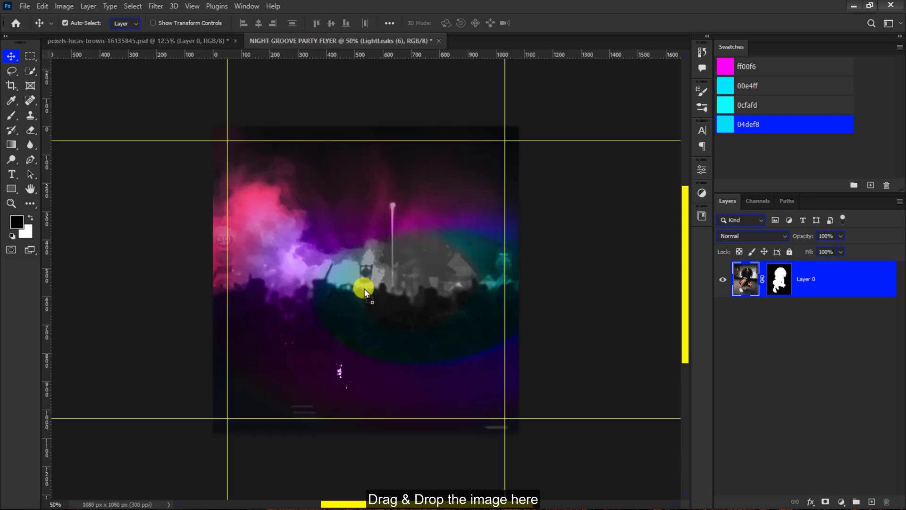
{"action": "left_click_drag", "start_coordinate": [364, 291], "coordinate": [364, 289]}
- Scale the oversized woman cutout down so the whole figure fits inside the flyer canvas
{"action": "key", "text": "ctrl+minus"}
{"action": "key", "text": "ctrl+minus"}
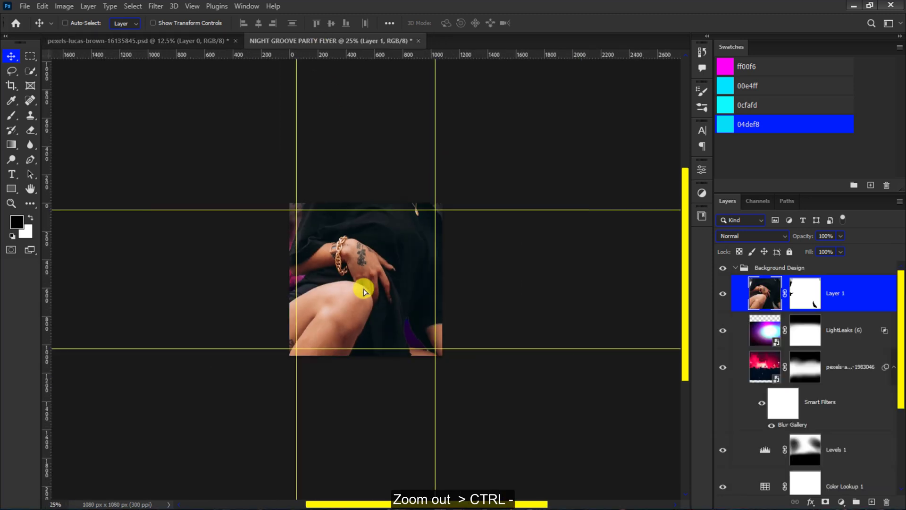
{"action": "key", "text": "ctrl+minus"}
{"action": "key", "text": "ctrl+t"}
{"action": "left_click_drag", "start_coordinate": [507, 93], "coordinate": [419, 251]}
{"action": "key", "text": "Return"}
{"action": "key", "text": "ctrl+plus"}
{"action": "key", "text": "ctrl+plus"}
{"action": "key", "text": "ctrl+plus"}
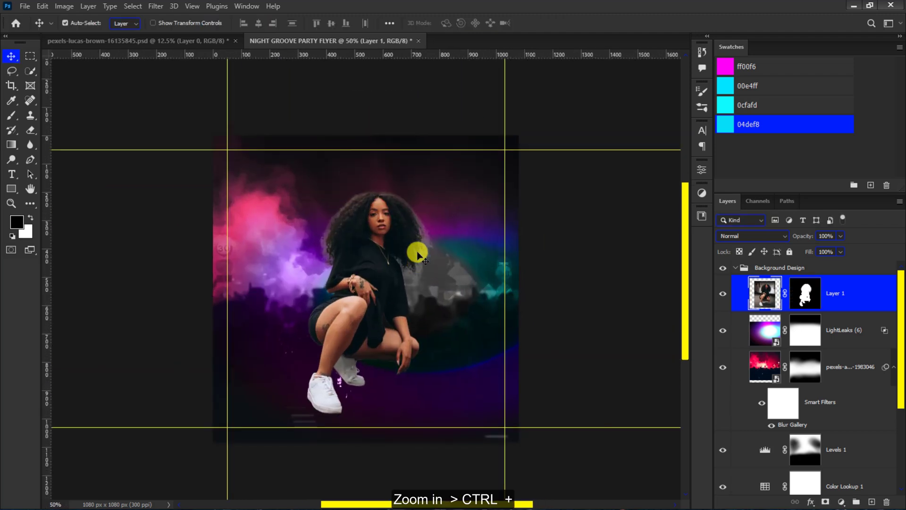
- Move the woman cutout to the right of the canvas centre and enlarge it to about 106%
{"action": "left_click_drag", "start_coordinate": [382, 301], "coordinate": [435, 307]}
{"action": "key", "text": "ctrl+t"}
{"action": "key", "text": "ctrl+minus"}
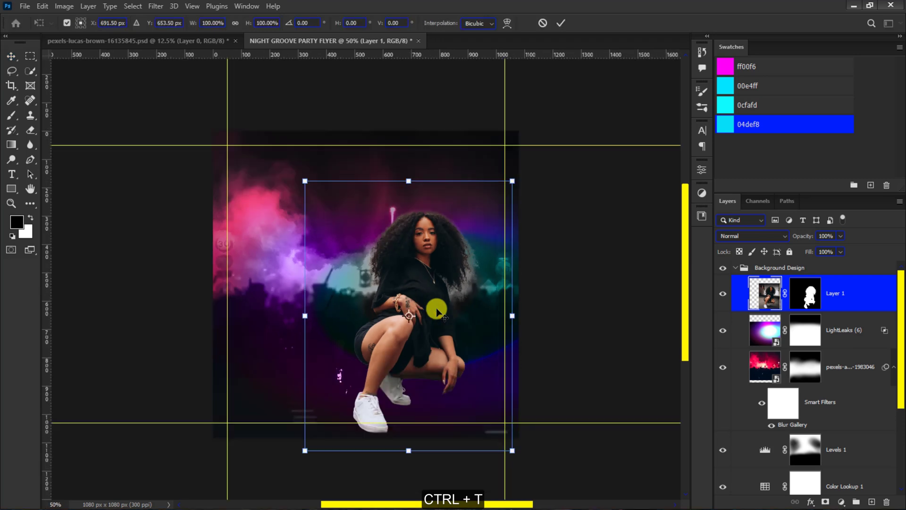
{"action": "left_click_drag", "start_coordinate": [305, 182], "coordinate": [295, 162]}
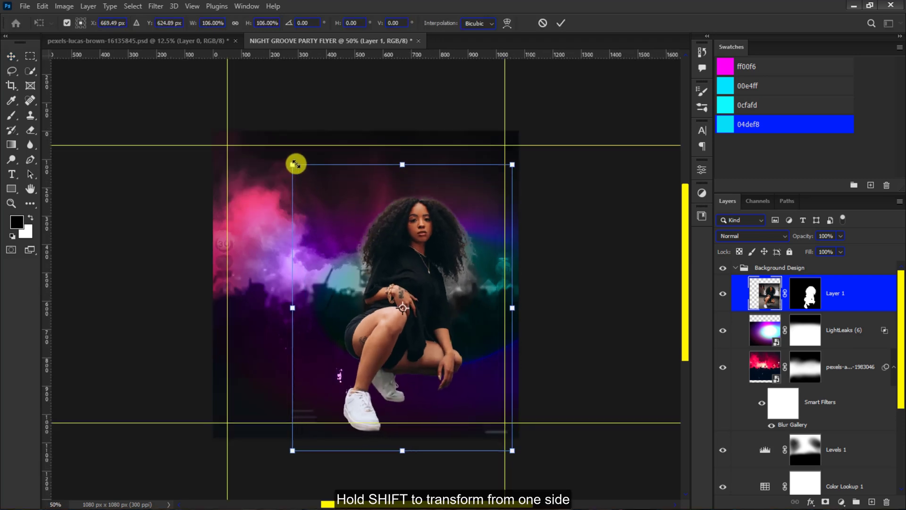
{"action": "key", "text": "Return"}
- Add a new transparent layer above the woman cutout and clip it to her layer
{"action": "left_click", "coordinate": [871, 502]}
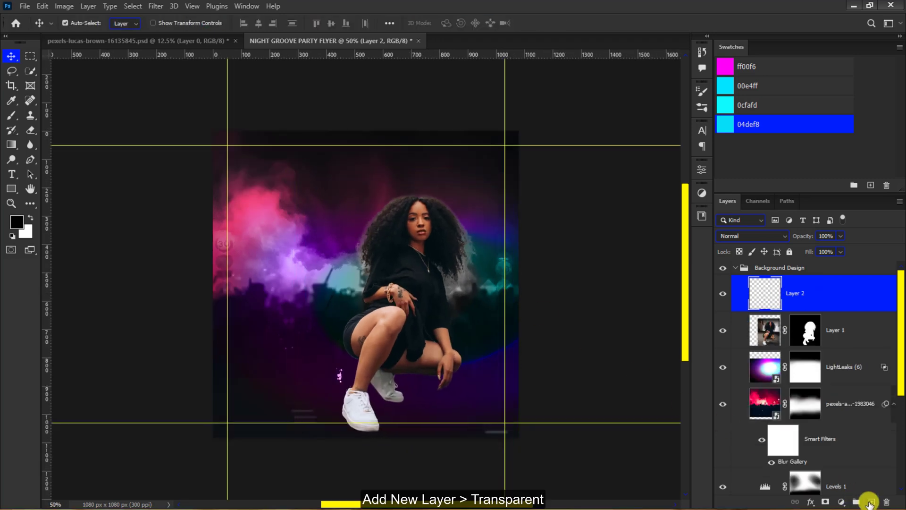
{"action": "right_click", "coordinate": [813, 304]}
{"action": "left_click", "coordinate": [734, 248]}
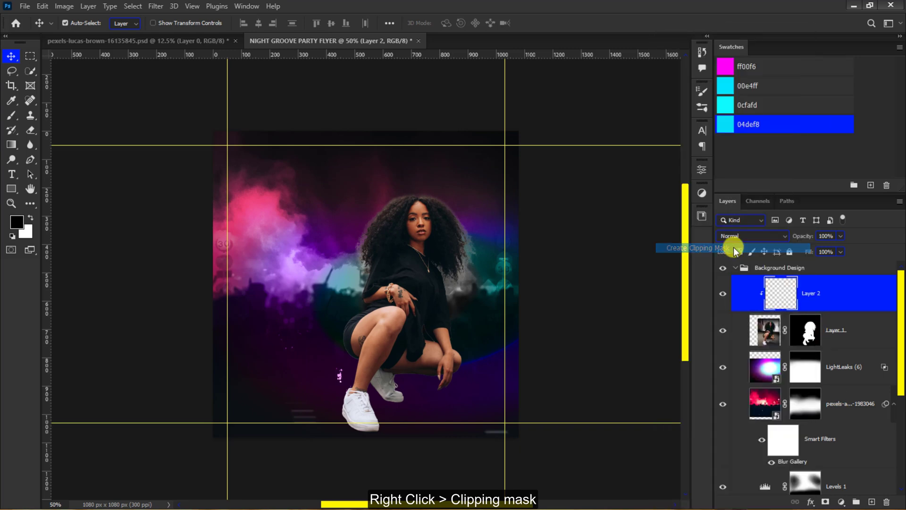
- Paint over the pale fringe around the woman's hair on the clipped layer with a dark soft brush
{"action": "scroll", "coordinate": [316, 170], "scroll_direction": "up", "scroll_amount": 2}
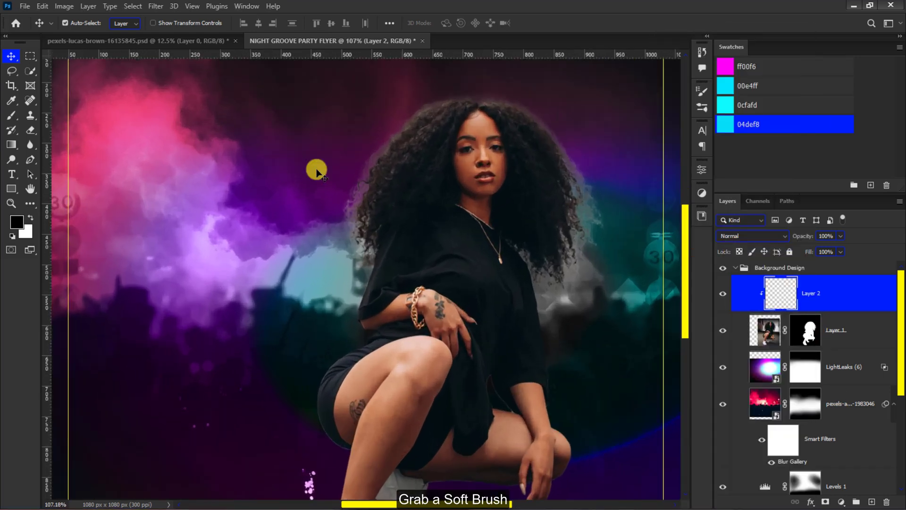
{"action": "left_click", "coordinate": [11, 114]}
{"action": "mouse_move", "coordinate": [532, 219]}
{"action": "left_mouse_down"}
{"action": "mouse_move", "coordinate": [482, 222]}
{"action": "mouse_move", "coordinate": [426, 248]}
{"action": "mouse_move", "coordinate": [560, 218]}
{"action": "left_mouse_up"}
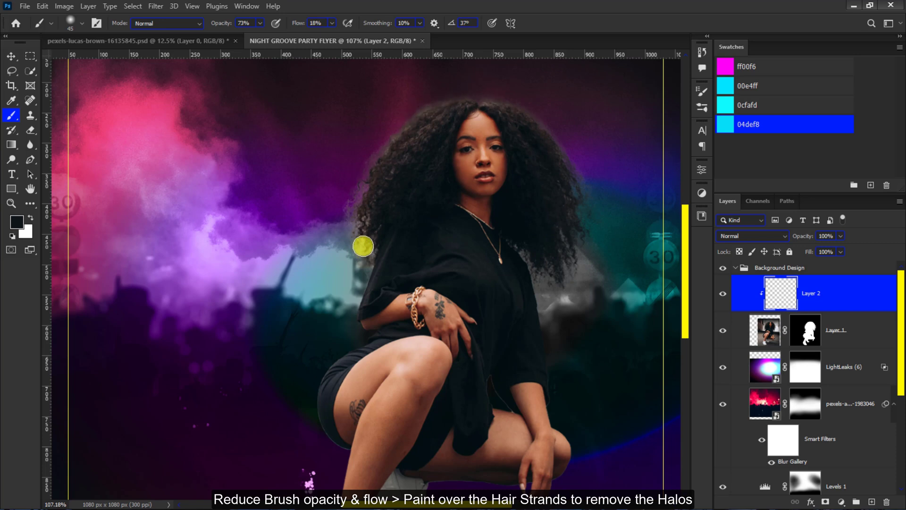
{"action": "left_click", "coordinate": [11, 56]}
{"action": "key", "text": "ctrl+1"}
{"action": "key", "text": "ctrl+minus"}
{"action": "key", "text": "ctrl+minus"}
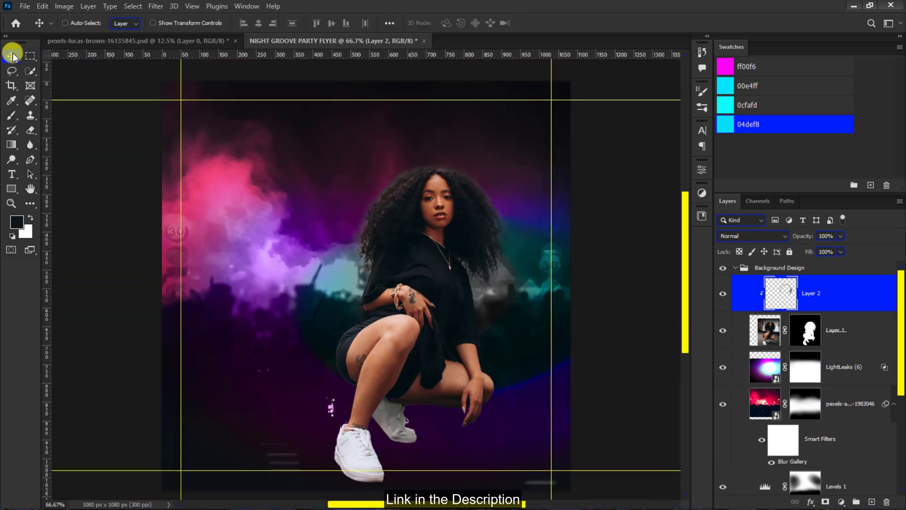
- Place the LightLeaks (6) image as an embedded object above the clipped layer and flip it horizontally
{"action": "left_click", "coordinate": [24, 6]}
{"action": "left_click", "coordinate": [39, 218]}
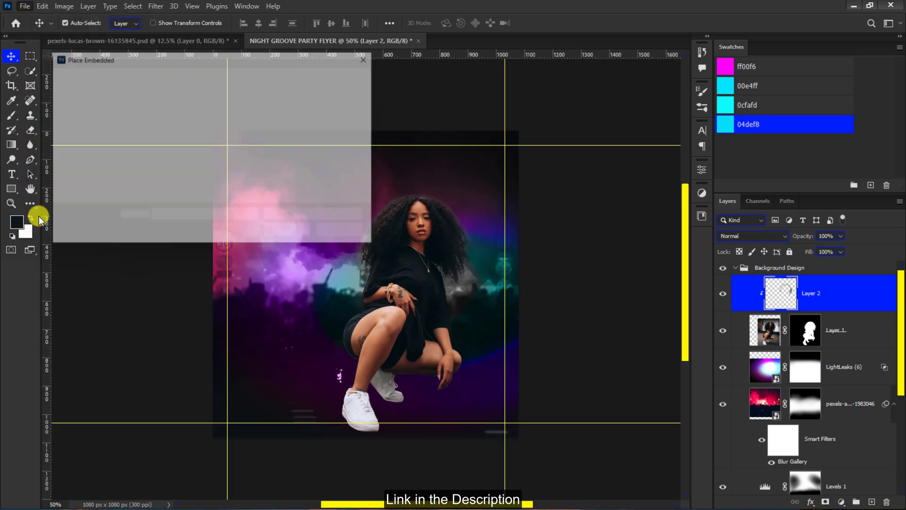
{"action": "left_click", "coordinate": [168, 156]}
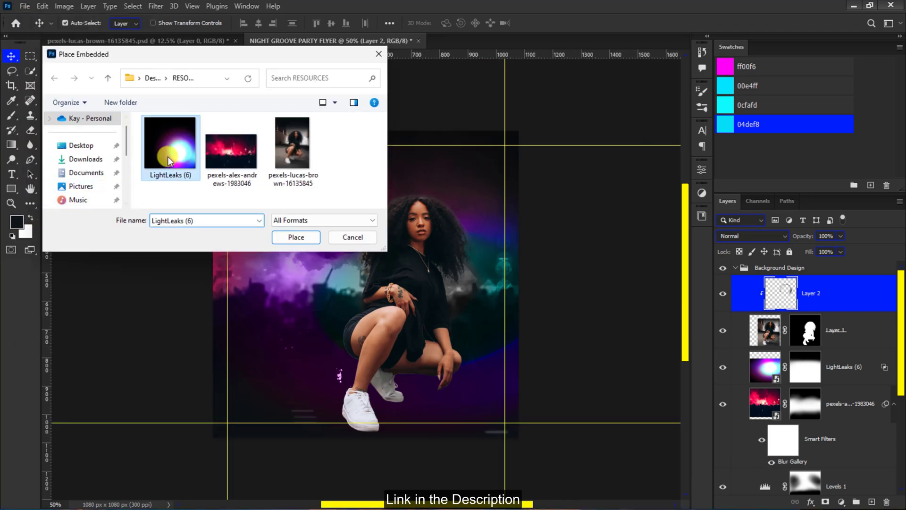
{"action": "left_click", "coordinate": [296, 237]}
{"action": "right_click", "coordinate": [295, 237]}
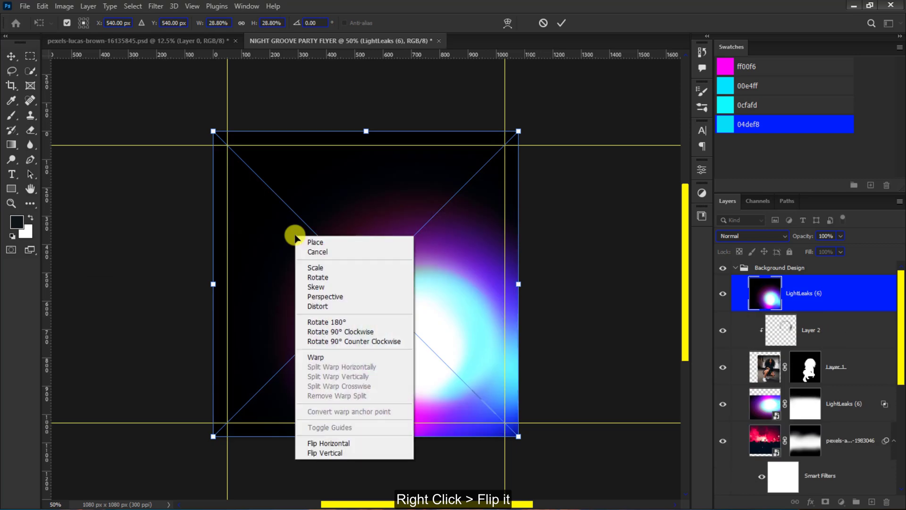
{"action": "left_click", "coordinate": [333, 440]}
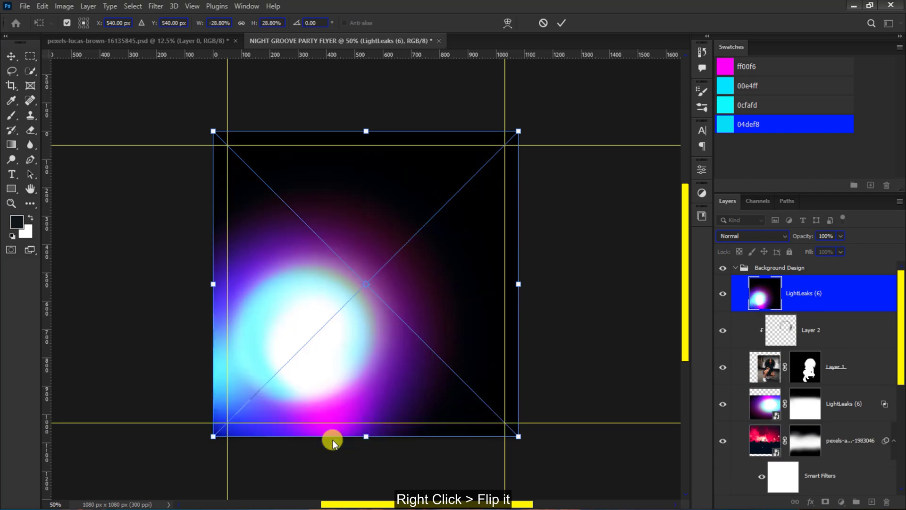
- Move the flipped light leak up and left to about X 477 px, Y 490 px
{"action": "key", "text": "Up"}
{"action": "key", "text": "Up"}
{"action": "key", "text": "Up"}
{"action": "key", "text": "Up"}
{"action": "key", "text": "Up"}
{"action": "key", "text": "Up"}
{"action": "key", "text": "Up"}
{"action": "key", "text": "Up"}
{"action": "key", "text": "Up"}
{"action": "key", "text": "Up"}
{"action": "key", "text": "Up"}
{"action": "key", "text": "Up"}
{"action": "key", "text": "Up"}
{"action": "key", "text": "Up"}
{"action": "key", "text": "Up"}
{"action": "key", "text": "Up"}
{"action": "key", "text": "Up"}
{"action": "key", "text": "Up"}
{"action": "key", "text": "Up"}
{"action": "key", "text": "Up"}
{"action": "left_click_drag", "start_coordinate": [304, 284], "coordinate": [283, 282]}
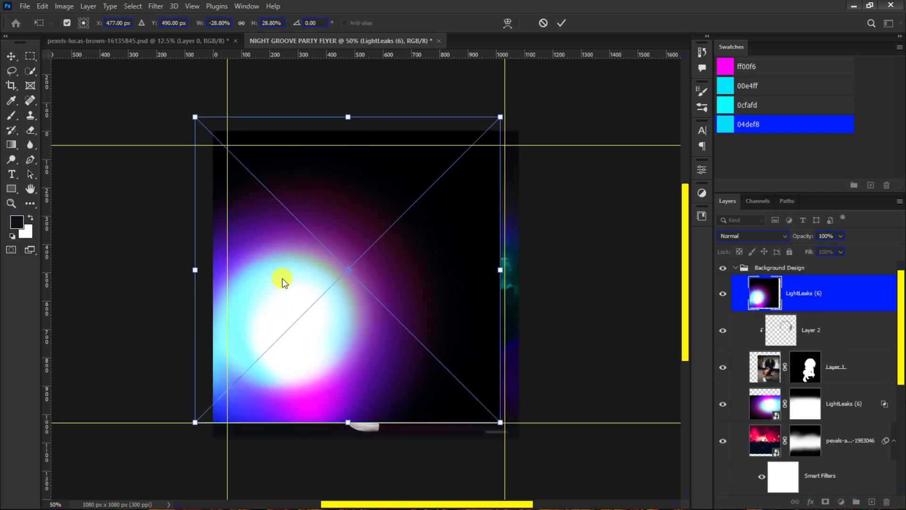
{"action": "left_click", "coordinate": [562, 23]}
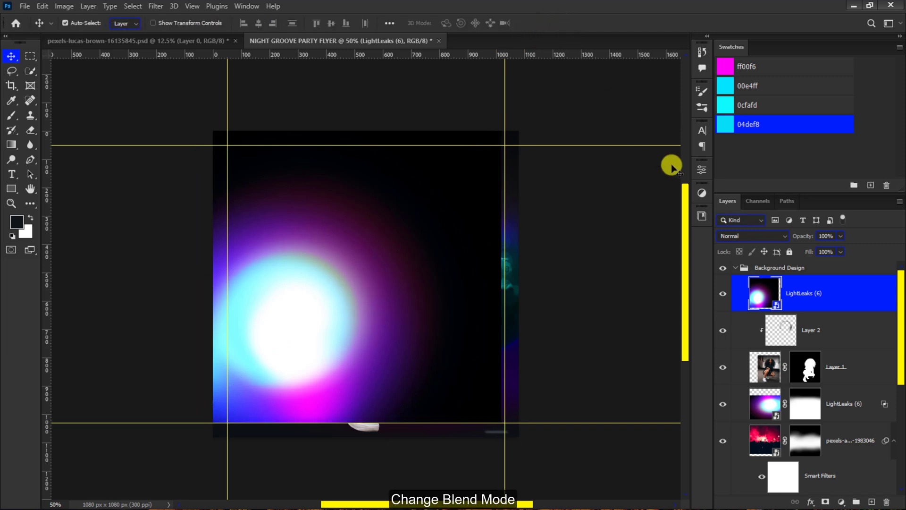
- Set the new light leak's blend mode to Color and shift it slightly right over the woman
{"action": "left_click", "coordinate": [726, 233]}
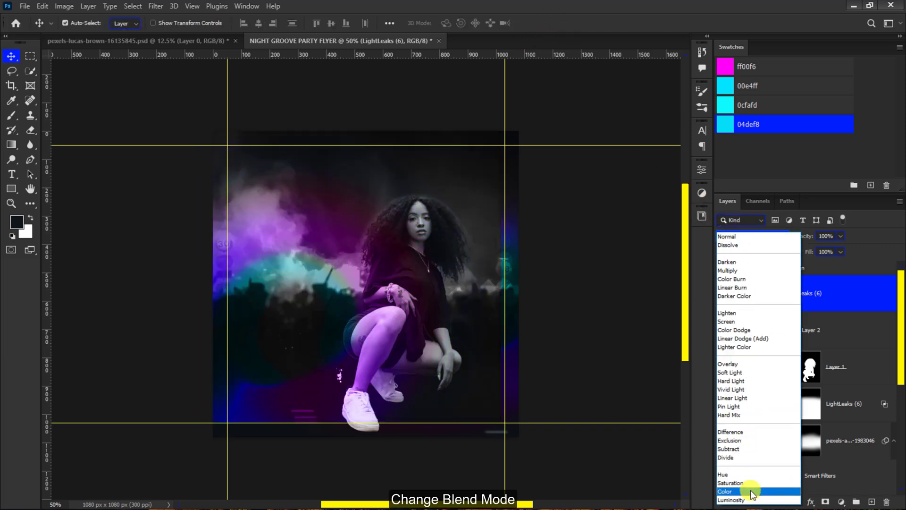
{"action": "left_click", "coordinate": [748, 491]}
{"action": "left_click_drag", "start_coordinate": [310, 288], "coordinate": [323, 289]}
- Add a layer mask to the light leak and fade out its bottom edge with a large soft black brush
{"action": "left_click", "coordinate": [825, 502]}
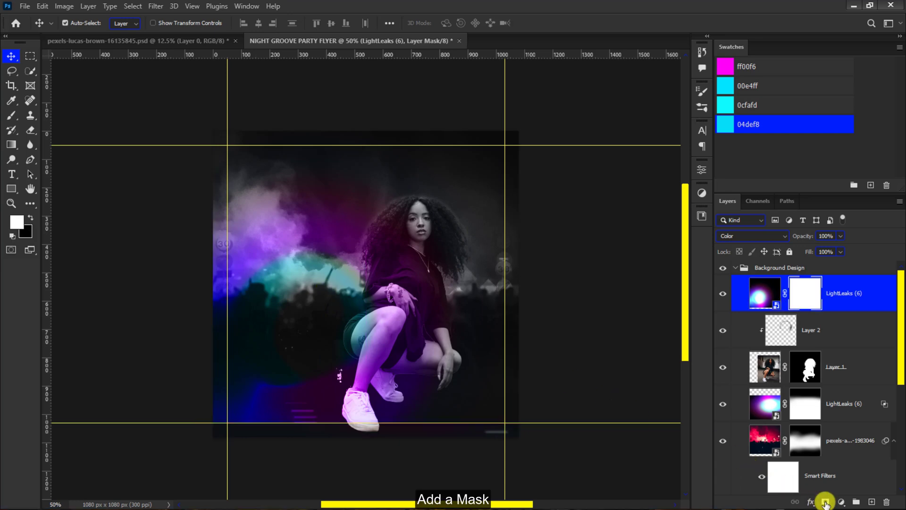
{"action": "left_click", "coordinate": [12, 114]}
{"action": "key", "text": "x"}
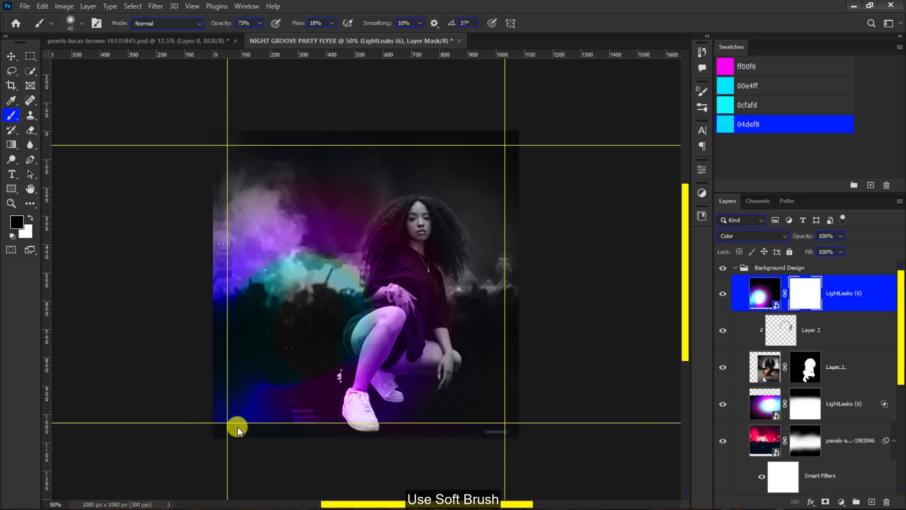
{"action": "left_click_drag", "start_coordinate": [237, 427], "coordinate": [269, 421]}
{"action": "mouse_move", "coordinate": [215, 444]}
{"action": "left_mouse_down"}
{"action": "mouse_move", "coordinate": [300, 455]}
{"action": "mouse_move", "coordinate": [499, 430]}
{"action": "mouse_move", "coordinate": [402, 450]}
{"action": "left_mouse_up"}
{"action": "mouse_move", "coordinate": [483, 401]}
{"action": "left_mouse_down"}
{"action": "mouse_move", "coordinate": [464, 463]}
{"action": "mouse_move", "coordinate": [256, 456]}
{"action": "mouse_move", "coordinate": [509, 446]}
{"action": "mouse_move", "coordinate": [462, 442]}
{"action": "mouse_move", "coordinate": [457, 455]}
{"action": "mouse_move", "coordinate": [207, 448]}
{"action": "mouse_move", "coordinate": [215, 452]}
{"action": "left_mouse_up"}
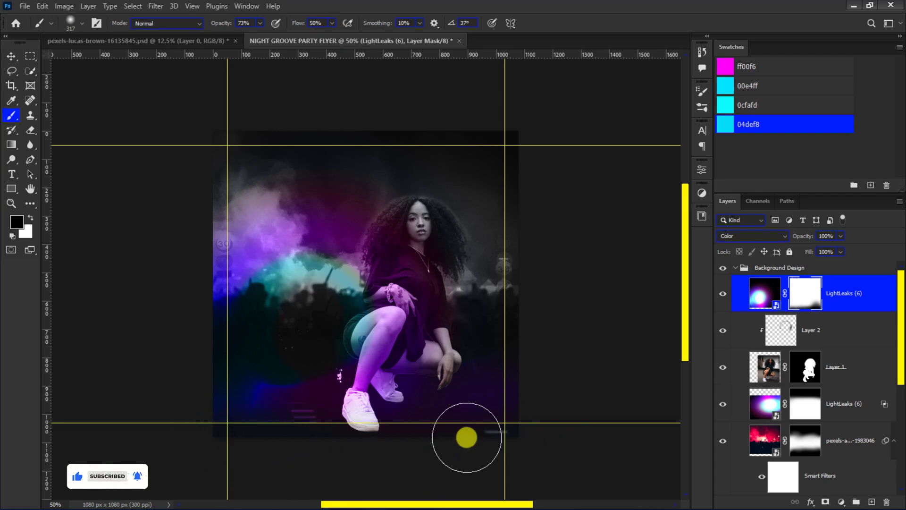
- Duplicate the masked light leak layer and flip the copy horizontally
{"action": "key", "text": "v"}
{"action": "left_click_drag", "start_coordinate": [826, 303], "coordinate": [871, 503]}
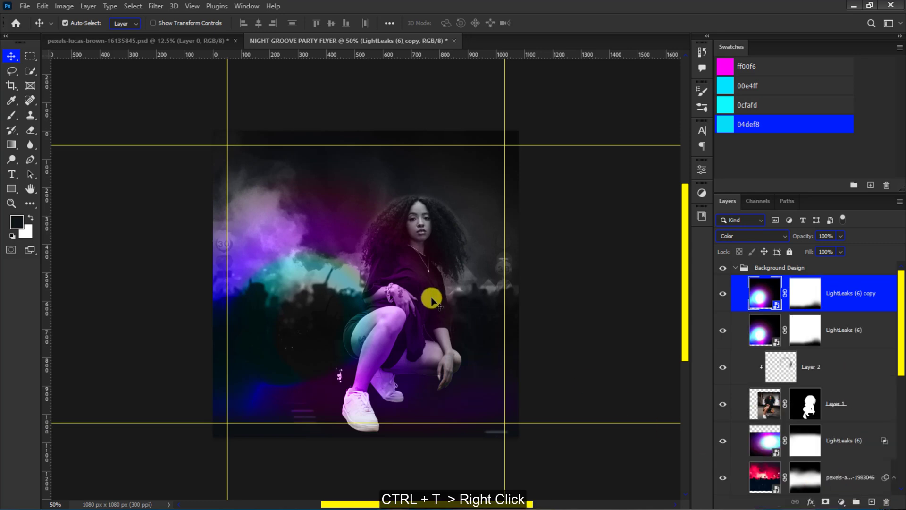
{"action": "key", "text": "ctrl+t"}
{"action": "right_click", "coordinate": [363, 265]}
{"action": "left_click", "coordinate": [402, 487]}
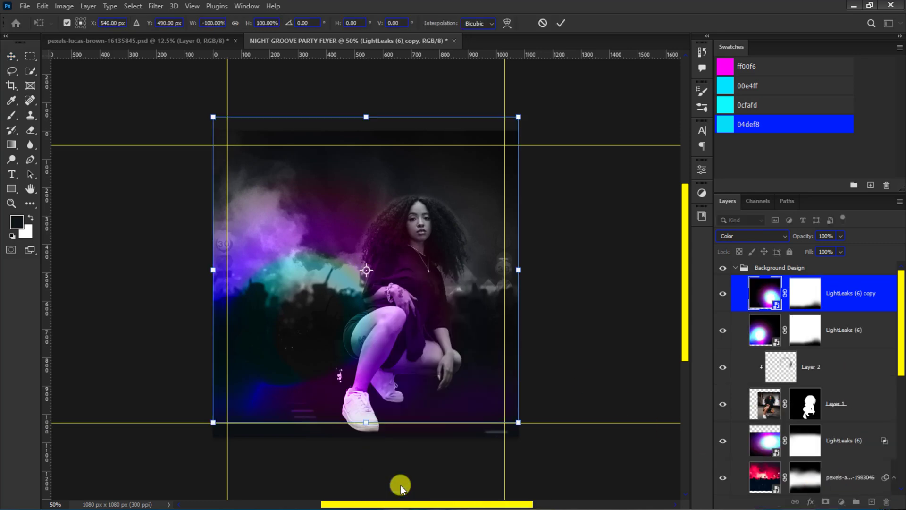
- Mask out the left side of the light leak copy with a soft black brush at 100% opacity and 100% flow
{"action": "left_click", "coordinate": [798, 292]}
{"action": "key", "text": "b"}
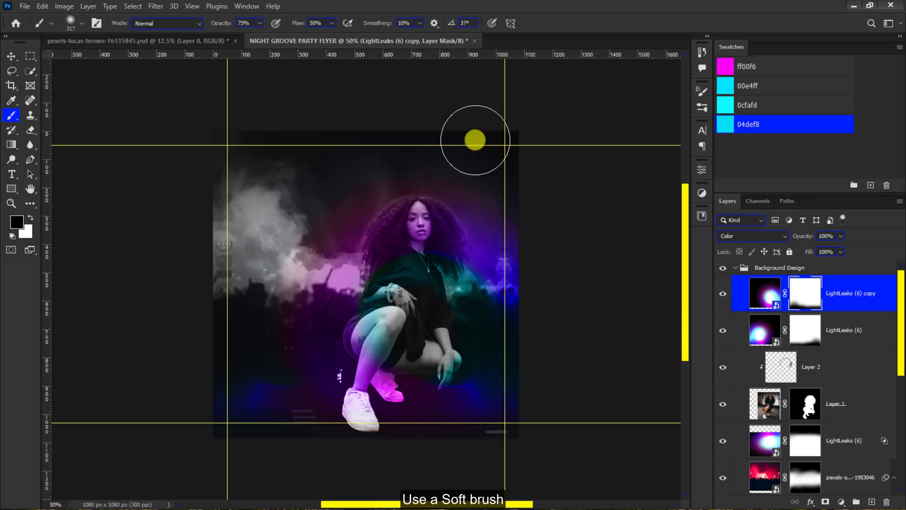
{"action": "left_click", "coordinate": [260, 24]}
{"action": "left_click", "coordinate": [330, 24]}
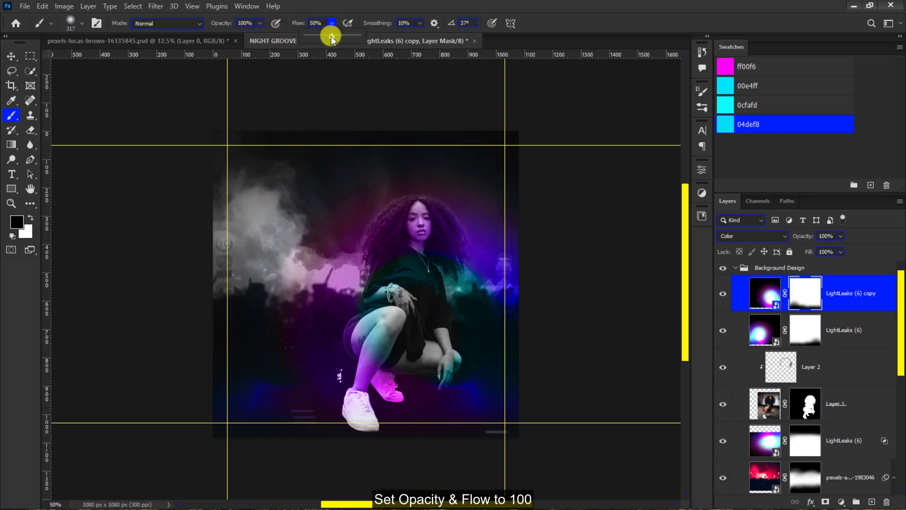
{"action": "left_click_drag", "start_coordinate": [332, 36], "coordinate": [376, 37]}
{"action": "mouse_move", "coordinate": [248, 221]}
{"action": "left_mouse_down"}
{"action": "mouse_move", "coordinate": [297, 186]}
{"action": "mouse_move", "coordinate": [293, 209]}
{"action": "left_mouse_up"}
{"action": "mouse_move", "coordinate": [262, 263]}
{"action": "left_mouse_down"}
{"action": "mouse_move", "coordinate": [324, 156]}
{"action": "mouse_move", "coordinate": [365, 137]}
{"action": "mouse_move", "coordinate": [238, 168]}
{"action": "mouse_move", "coordinate": [293, 203]}
{"action": "mouse_move", "coordinate": [284, 155]}
{"action": "left_mouse_up"}
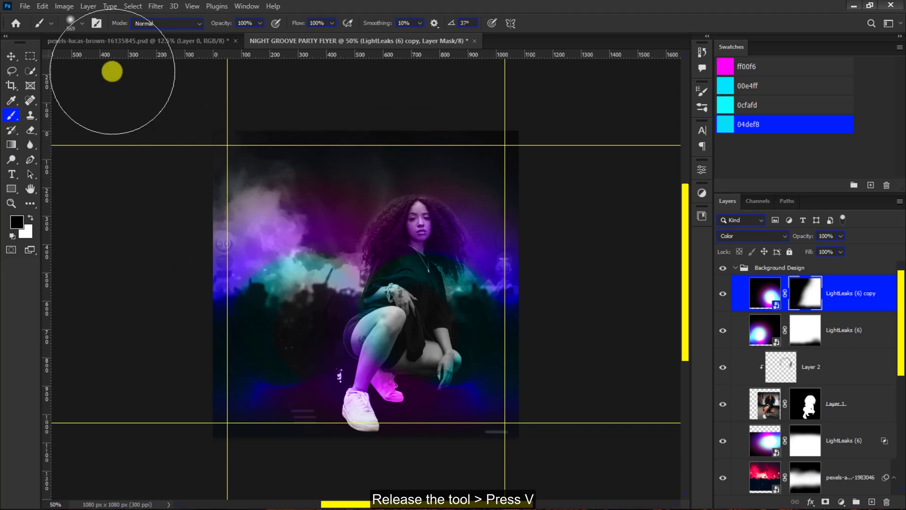
- Reposition the light leak copy, the light leak behind the woman, and the original leak above her to redistribute their color
{"action": "left_click", "coordinate": [11, 56]}
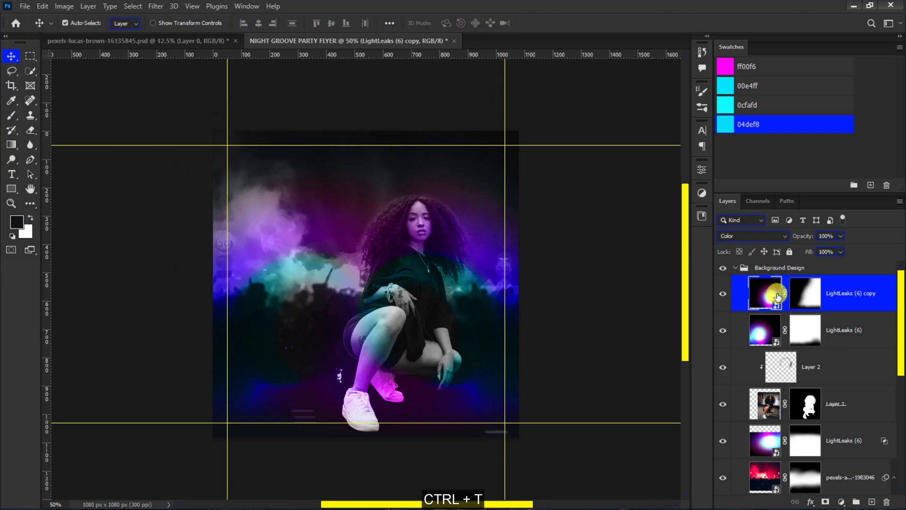
{"action": "key", "text": "ctrl+t"}
{"action": "left_click_drag", "start_coordinate": [367, 252], "coordinate": [360, 246]}
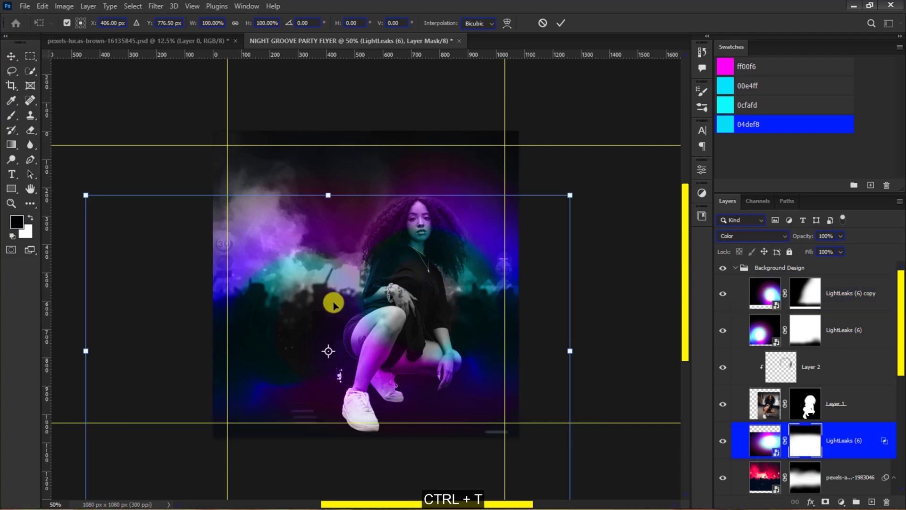
{"action": "left_click_drag", "start_coordinate": [334, 326], "coordinate": [310, 304]}
{"action": "key", "text": "Return"}
{"action": "left_click", "coordinate": [736, 329]}
{"action": "key", "text": "ctrl+t"}
{"action": "key", "text": "Return"}
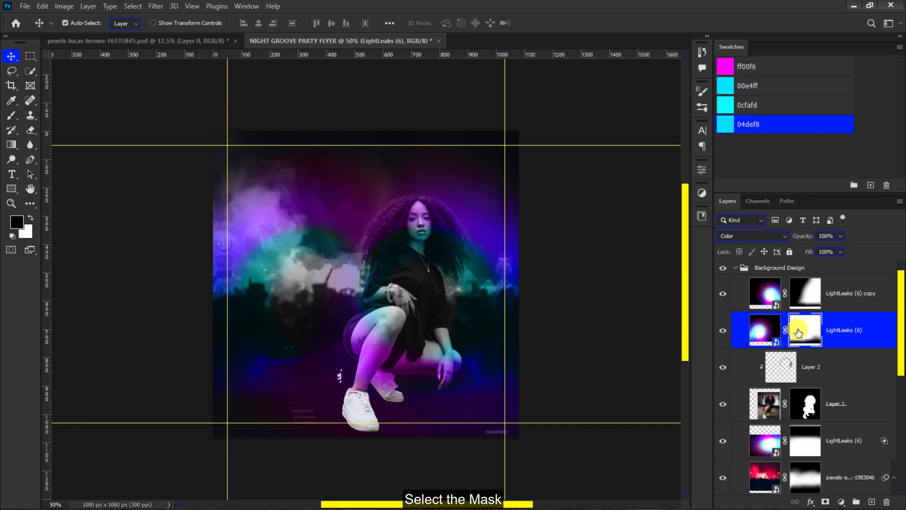
- Fade the lower-left area of the original light leak's mask with a soft black brush at 37% opacity
{"action": "left_click", "coordinate": [797, 333]}
{"action": "key", "text": "b"}
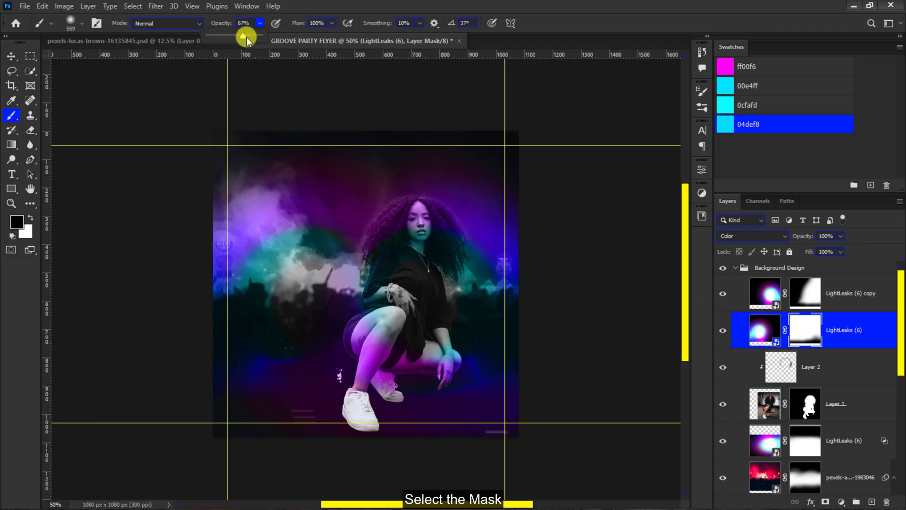
{"action": "left_click_drag", "start_coordinate": [247, 37], "coordinate": [224, 39]}
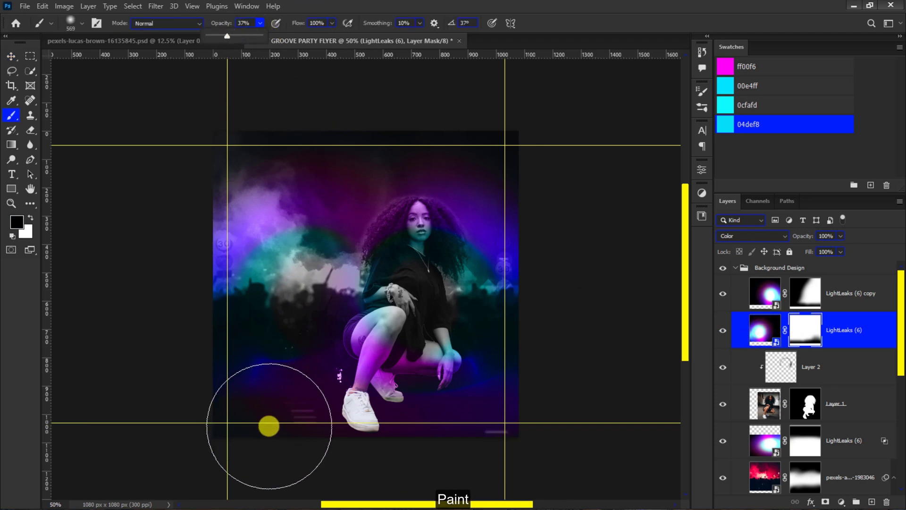
{"action": "left_click_drag", "start_coordinate": [268, 429], "coordinate": [237, 434]}
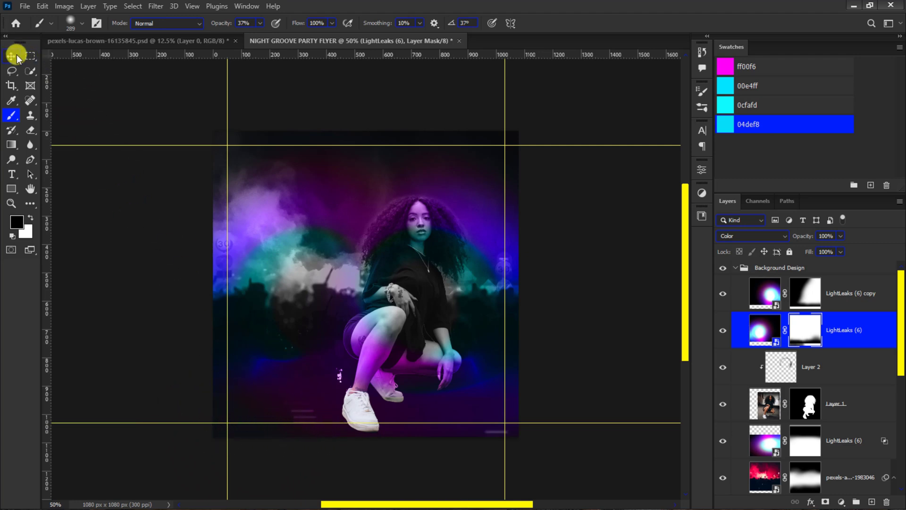
{"action": "left_click", "coordinate": [17, 57]}
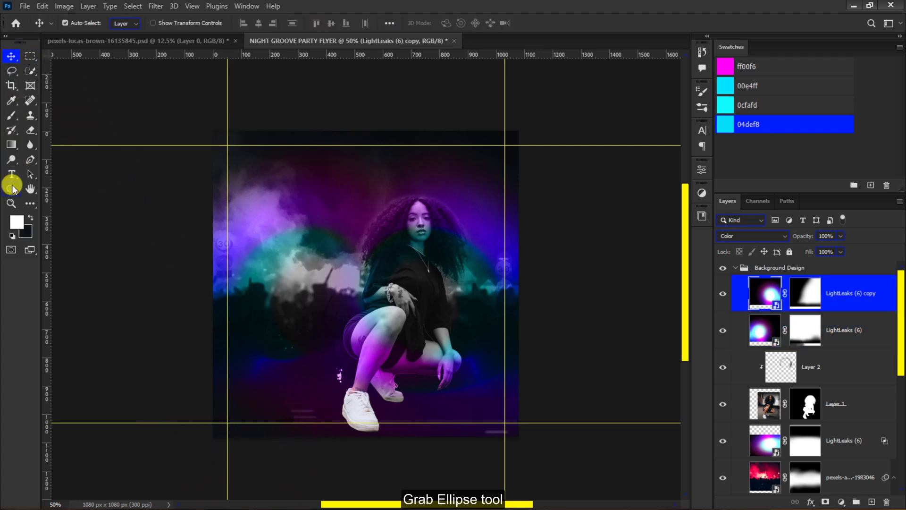
- Draw a white circle about 120 px in diameter just above the woman's head with the Ellipse tool
{"action": "left_click", "coordinate": [11, 188]}
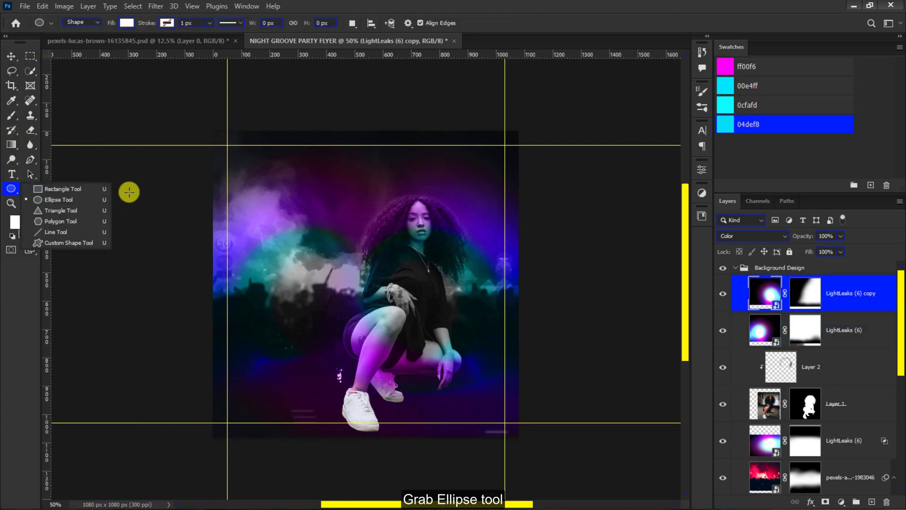
{"action": "left_click", "coordinate": [393, 188]}
{"action": "left_click_drag", "start_coordinate": [375, 172], "coordinate": [410, 205]}
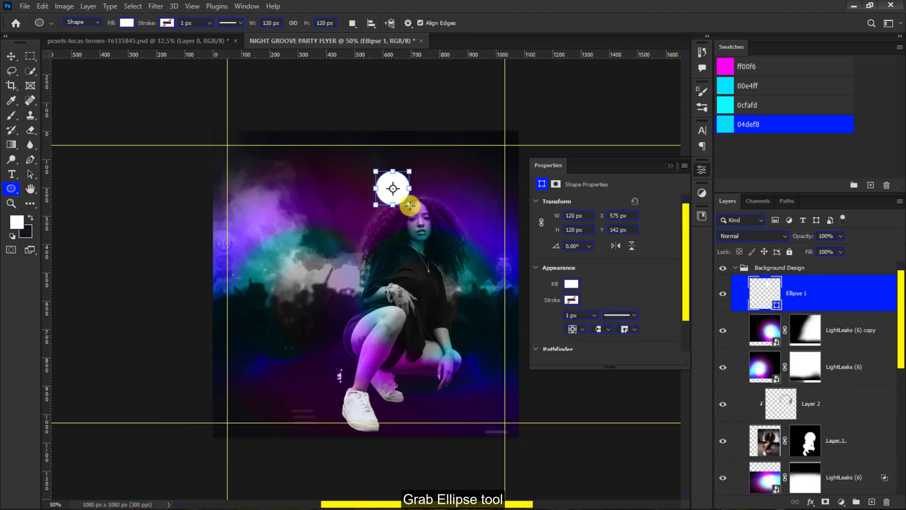
{"action": "left_click", "coordinate": [11, 55]}
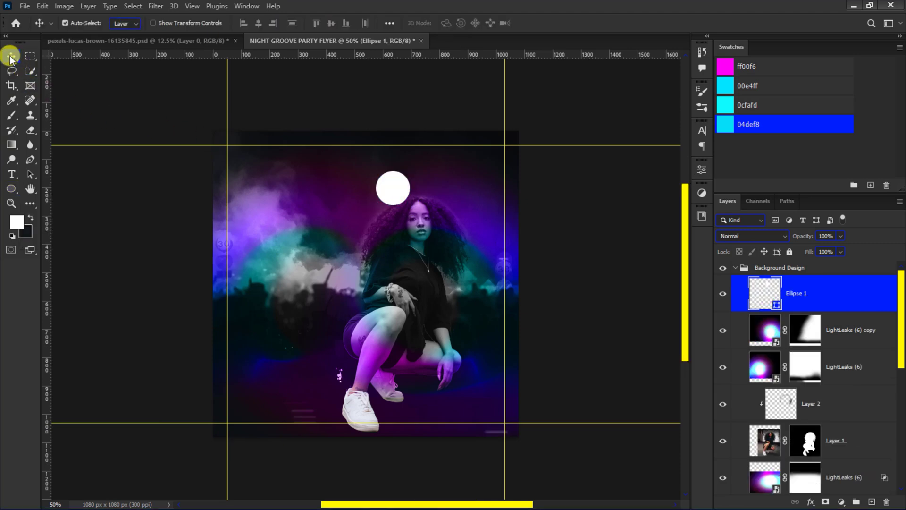
- Add an Outer Glow layer style to the white circle, using the magenta ff00f6 swatch as its color
{"action": "left_click", "coordinate": [808, 501]}
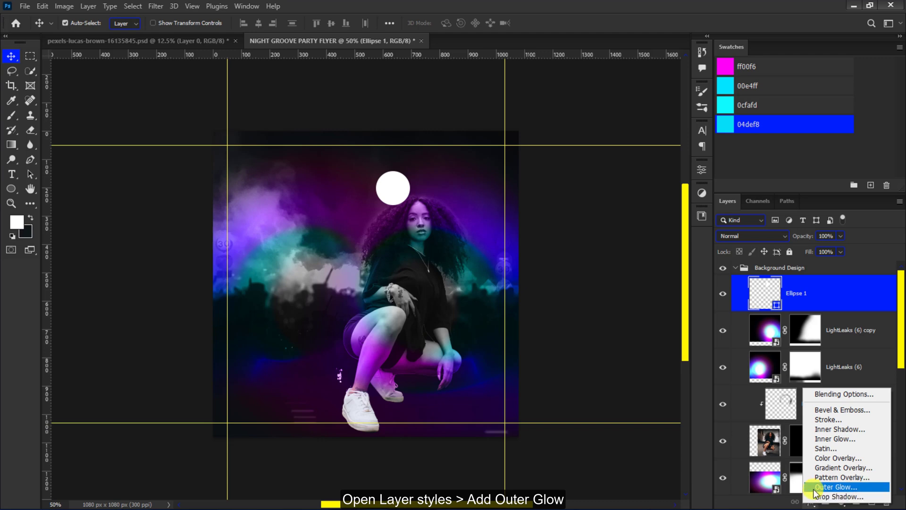
{"action": "left_click", "coordinate": [814, 487]}
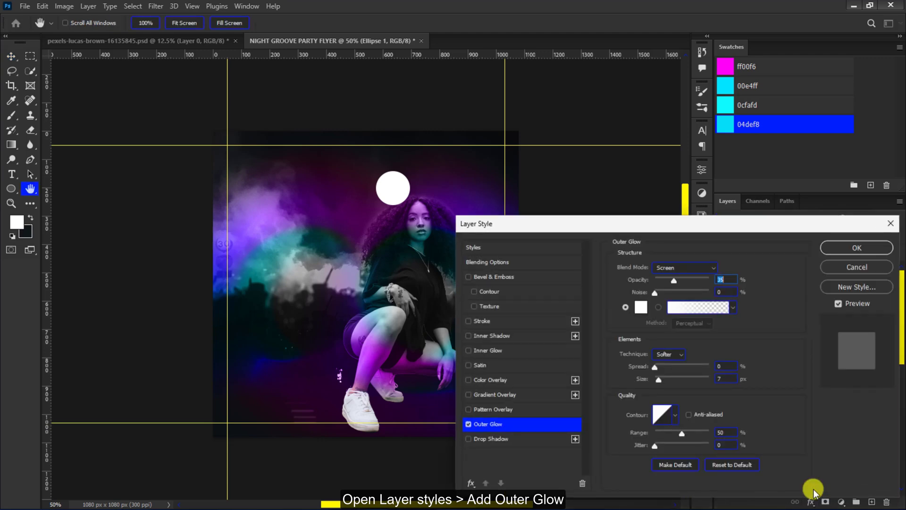
{"action": "left_click", "coordinate": [640, 309]}
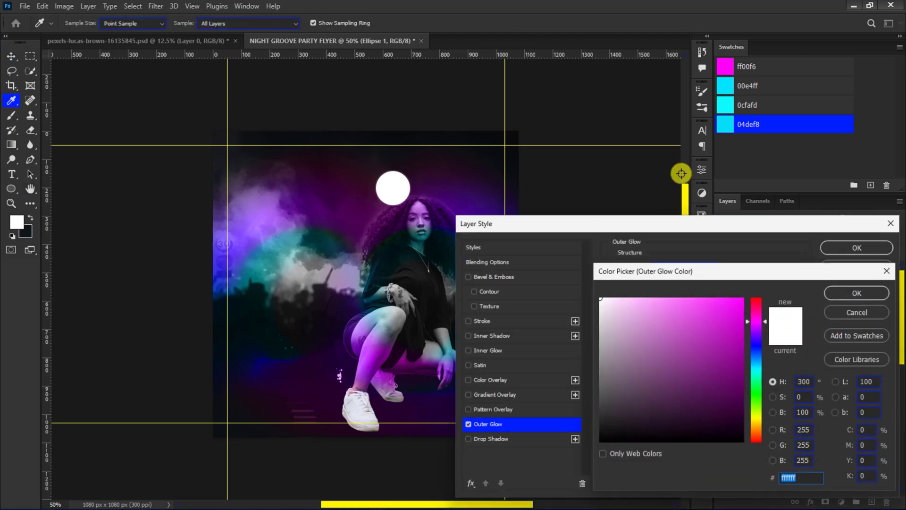
{"action": "left_click", "coordinate": [722, 64]}
{"action": "left_click", "coordinate": [856, 293]}
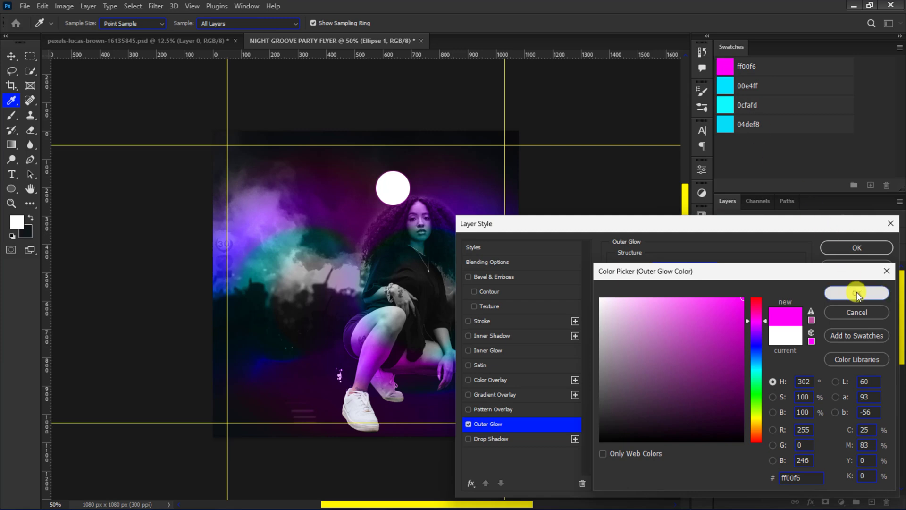
- Set the circle's Outer Glow to Linear Dodge (Add), 33% opacity, 8% spread, 43 px size and 66% range
{"action": "left_click", "coordinate": [701, 267]}
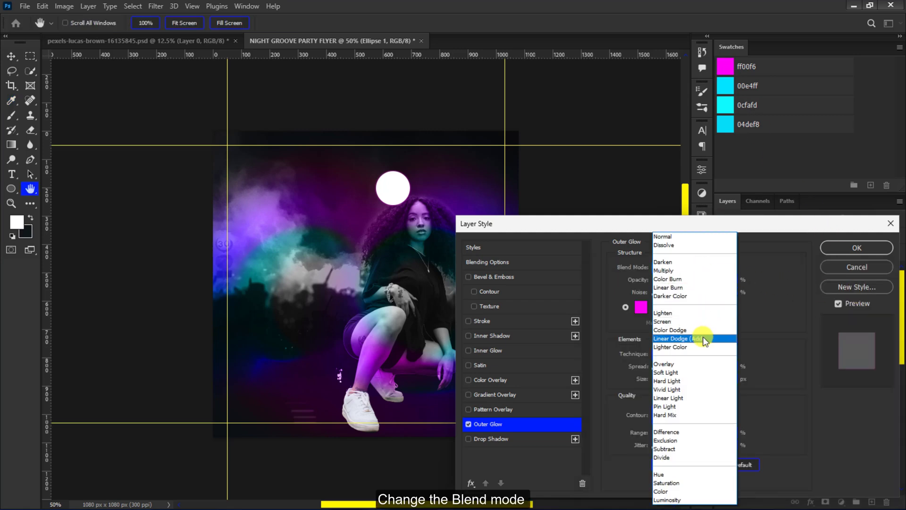
{"action": "left_click", "coordinate": [705, 338]}
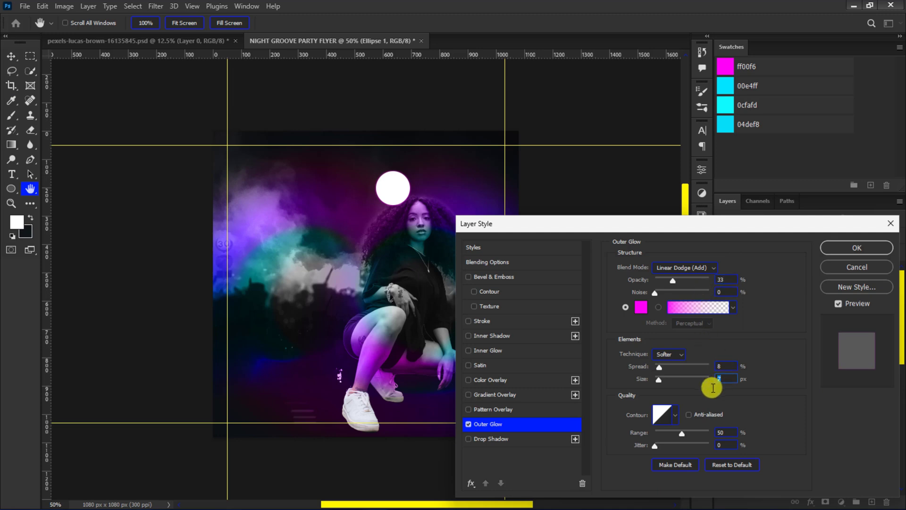
{"action": "left_click", "coordinate": [727, 432]}
{"action": "type", "text": "66"}
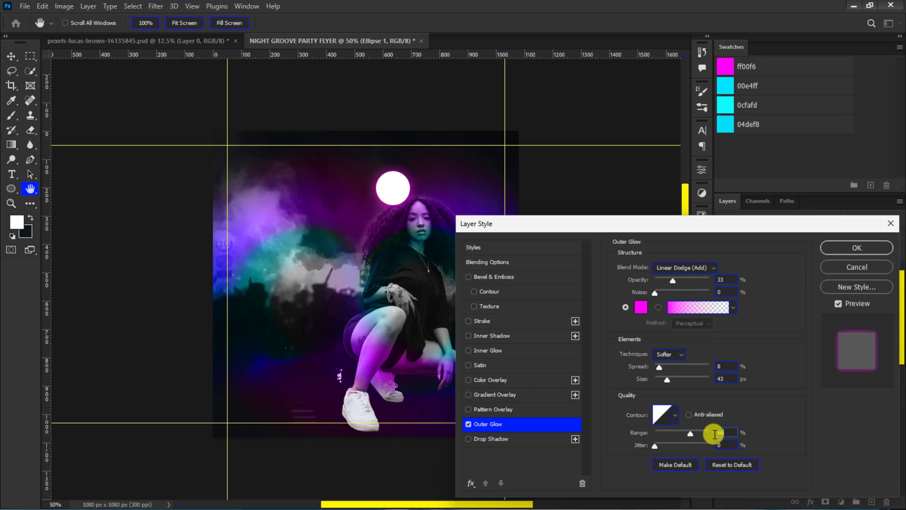
{"action": "left_click", "coordinate": [838, 257]}
- Shrink the glowing circle into the flyer's upper-left area, and place a resized duplicate to the right of the woman's head
{"action": "left_click_drag", "start_coordinate": [391, 197], "coordinate": [312, 161]}
{"action": "key", "text": "ctrl+t"}
{"action": "key", "text": "Return"}
{"action": "key", "text": "ctrl+j"}
{"action": "key", "text": "ctrl+t"}
{"action": "key", "text": "Return"}
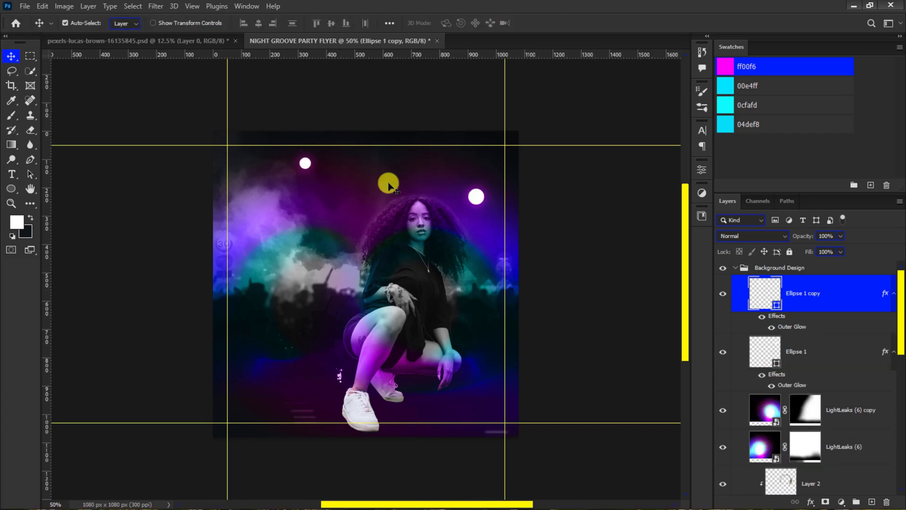
- Collapse the Background Design group and create a new group named Text above it
{"action": "left_click", "coordinate": [735, 268]}
{"action": "left_click", "coordinate": [856, 501]}
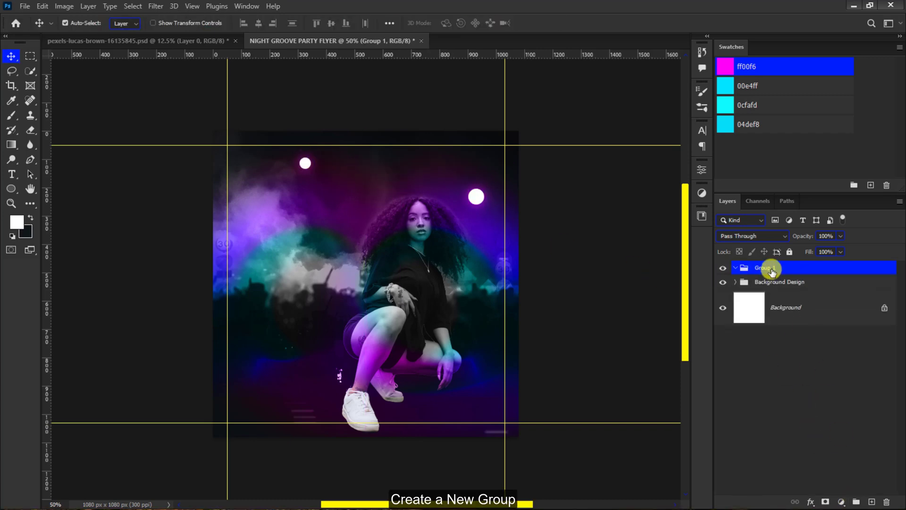
{"action": "key", "text": "Return"}
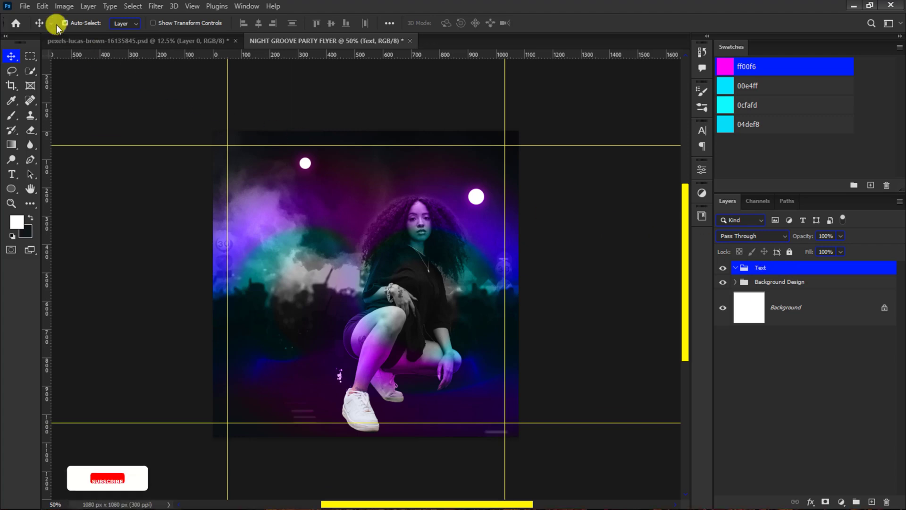
- Open the recent file Text.psd and copy its FRIDAY, Night, Groove, NOV and 06 text layers into the flyer's Text group
{"action": "left_click", "coordinate": [24, 6]}
{"action": "mouse_move", "coordinate": [39, 73]}
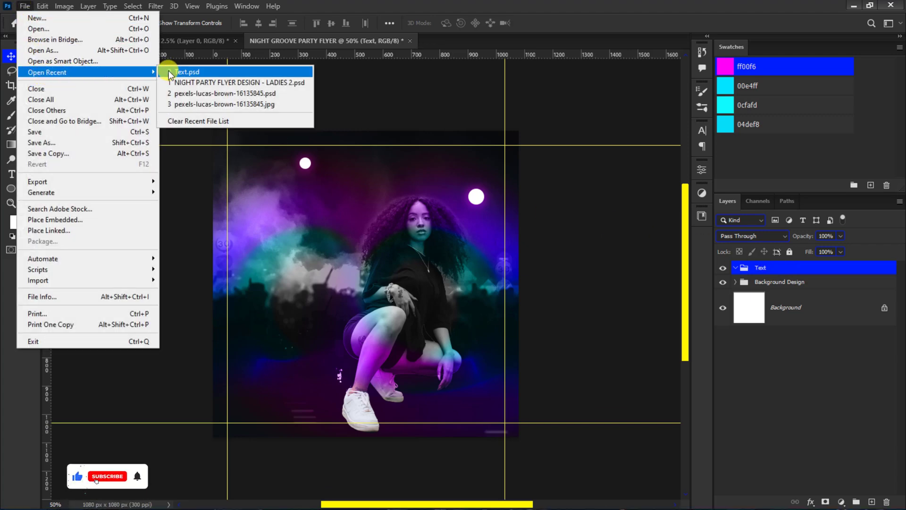
{"action": "left_click", "coordinate": [190, 71]}
{"action": "key", "text": "ctrl+minus"}
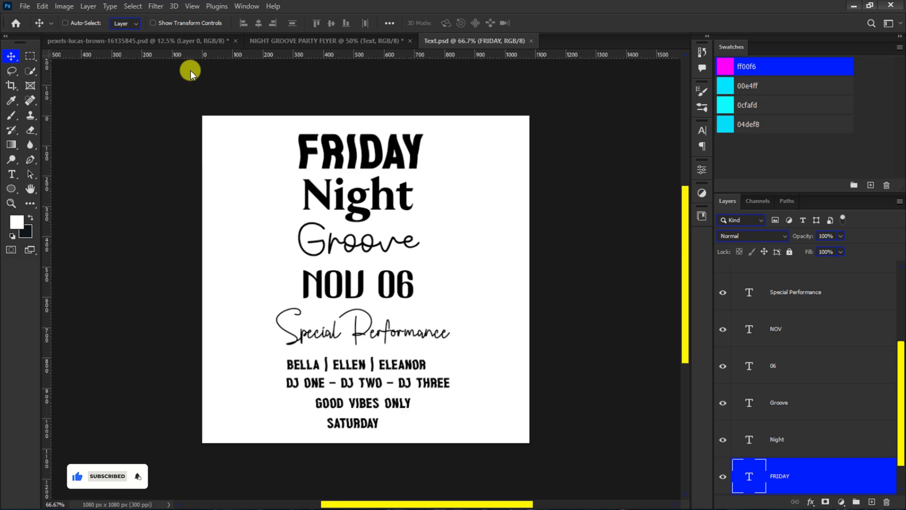
{"action": "left_click_drag", "start_coordinate": [274, 138], "coordinate": [435, 301]}
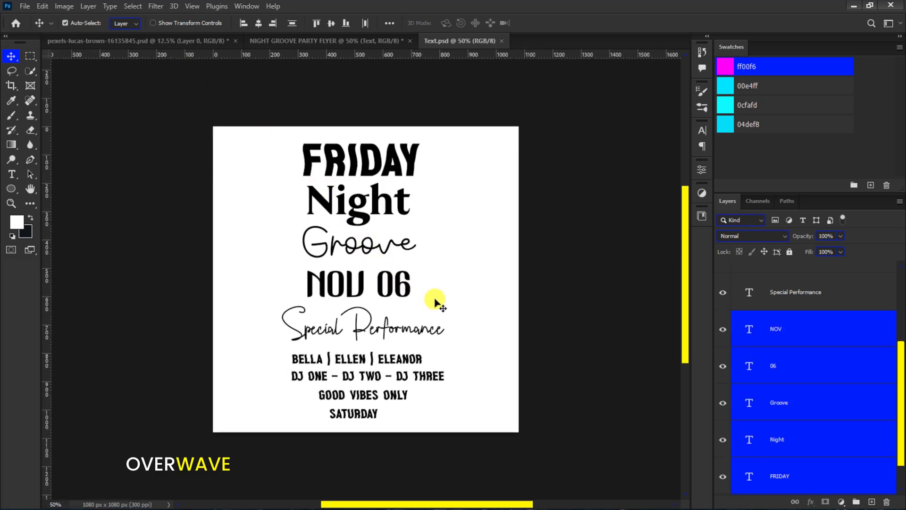
{"action": "left_click_drag", "start_coordinate": [338, 163], "coordinate": [338, 182]}
{"action": "left_click_drag", "start_coordinate": [347, 252], "coordinate": [347, 253]}
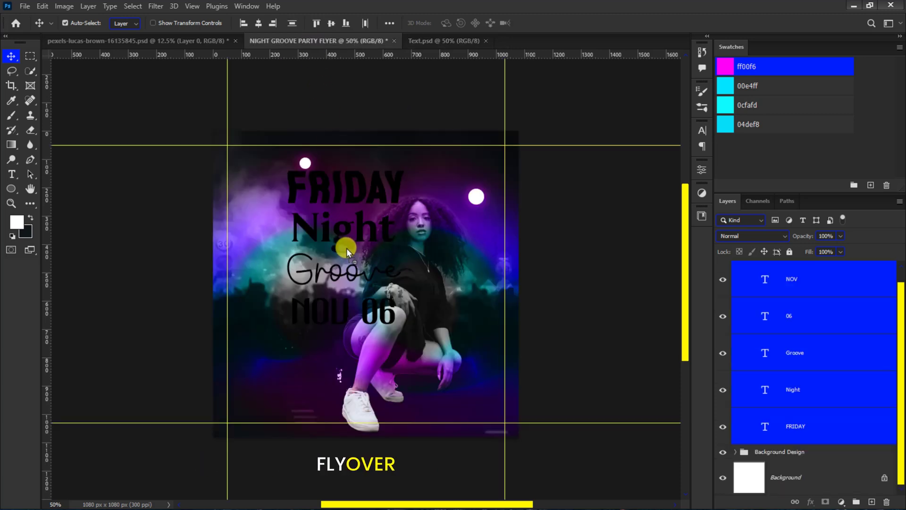
- Color FRIDAY, NOV and 06 with the magenta ff00f6 swatch, and make Night and Groove white
{"action": "left_click", "coordinate": [338, 188]}
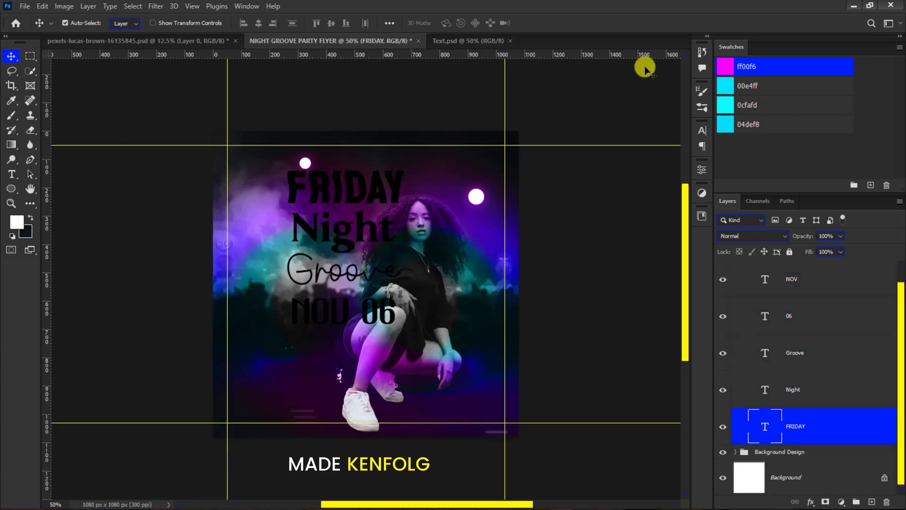
{"action": "left_click", "coordinate": [729, 65]}
{"action": "left_click", "coordinate": [335, 238]}
{"action": "key", "text": "d"}
{"action": "key", "text": "x"}
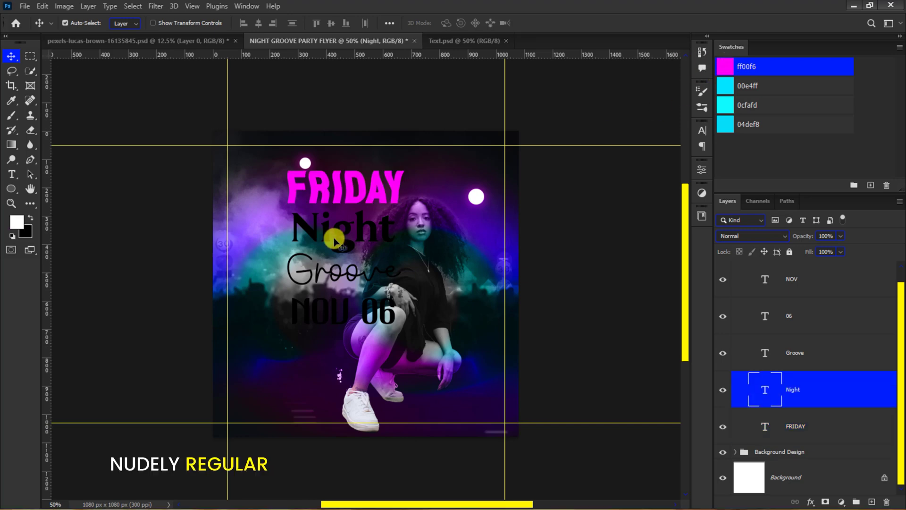
{"action": "key", "text": "alt+BackSpace"}
{"action": "left_click", "coordinate": [338, 282]}
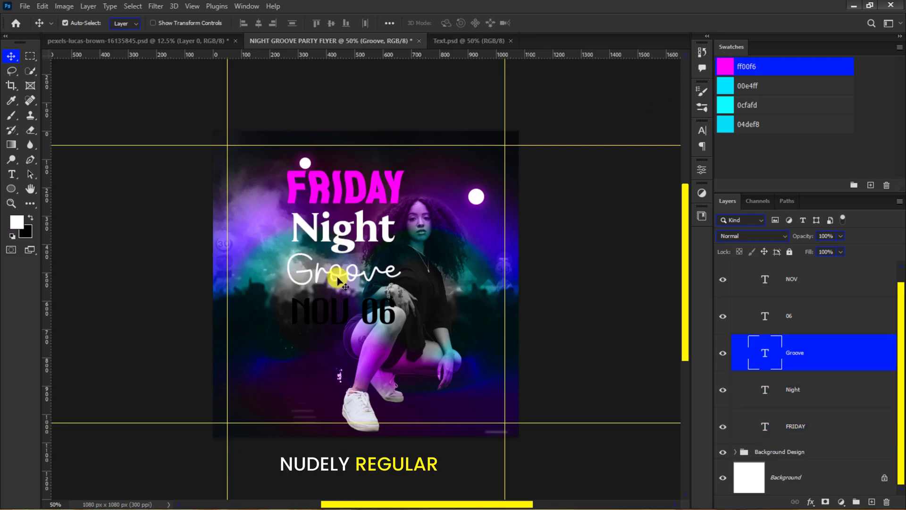
{"action": "left_click", "coordinate": [378, 313], "text": "shift"}
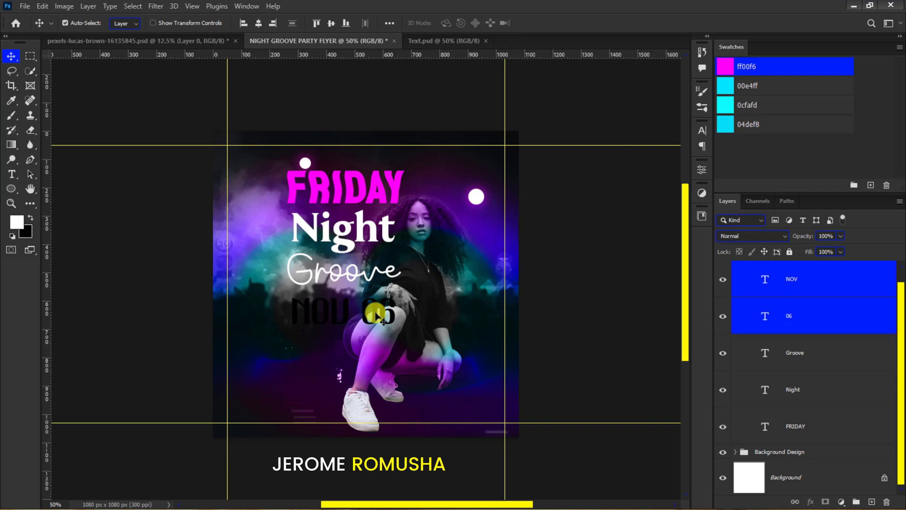
{"action": "left_click", "coordinate": [725, 66]}
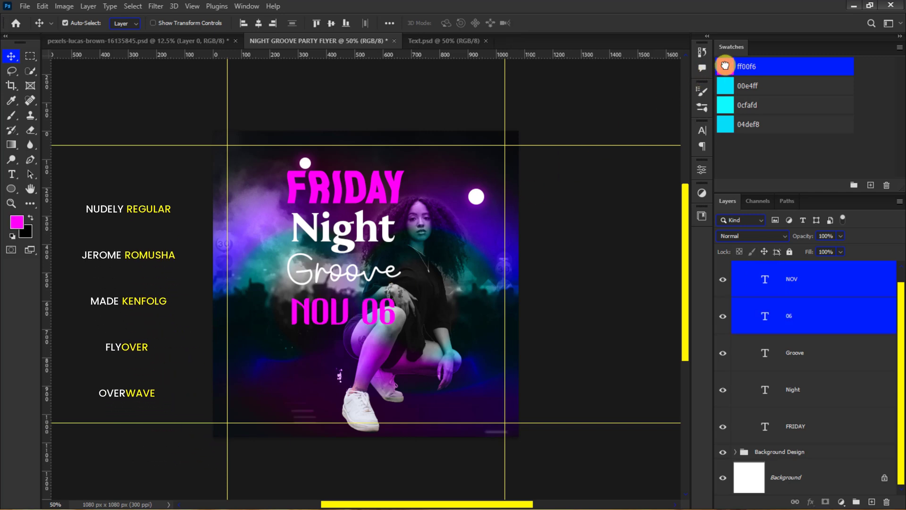
- Skew the FRIDAY, Night, Groove, NOV and 06 layers together so their lines slope upward to the right
{"action": "left_click", "coordinate": [771, 282]}
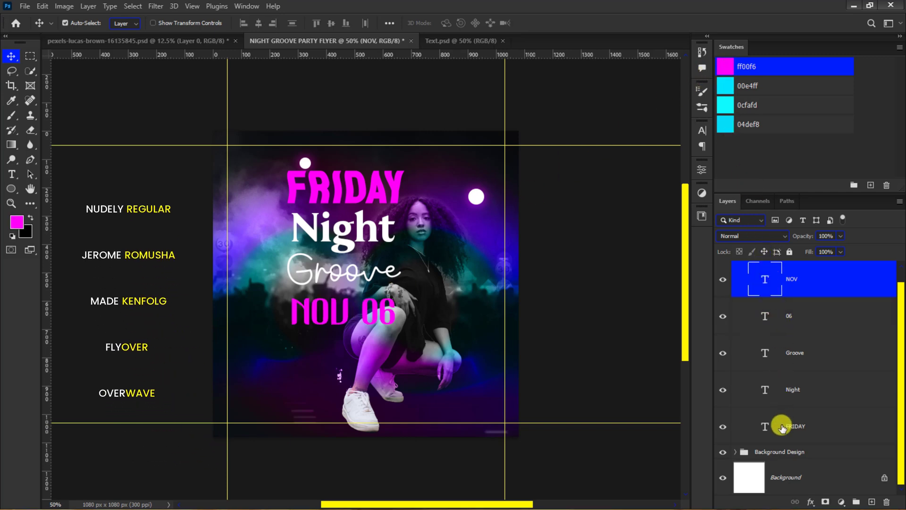
{"action": "left_click", "coordinate": [781, 427], "text": "shift"}
{"action": "key", "text": "ctrl+t"}
{"action": "right_click", "coordinate": [383, 243]}
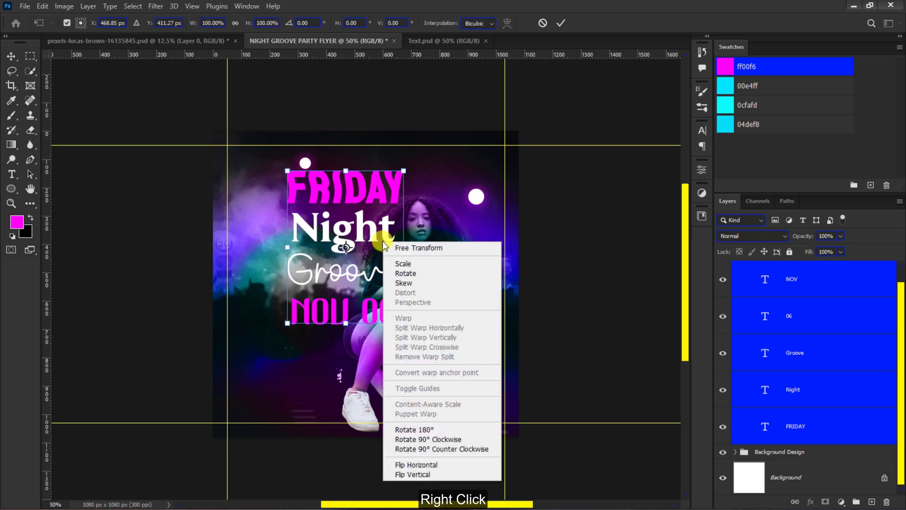
{"action": "left_click", "coordinate": [394, 283]}
{"action": "left_click_drag", "start_coordinate": [404, 251], "coordinate": [403, 233]}
{"action": "left_click", "coordinate": [558, 24]}
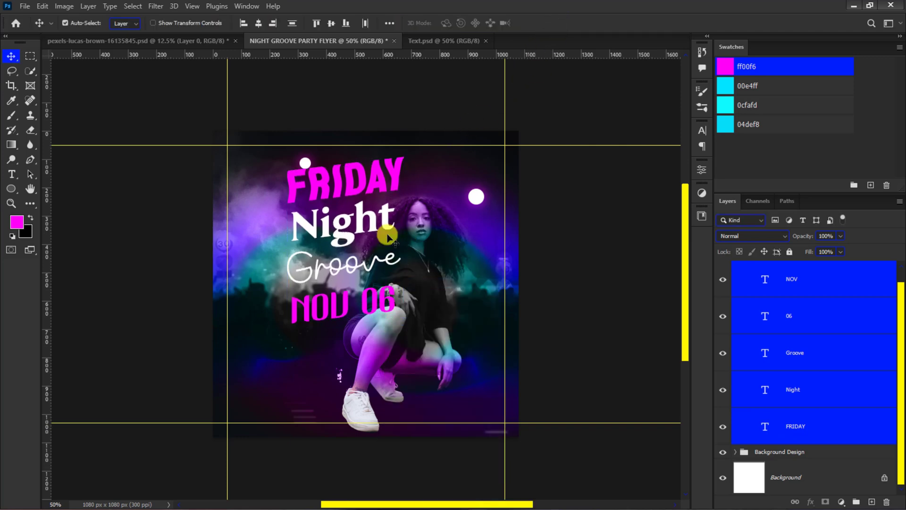
- Move 06 down to the left of the woman's knee and place NOV, scaled down, just before it
{"action": "left_click_drag", "start_coordinate": [346, 305], "coordinate": [307, 339]}
{"action": "key", "text": "ctrl+t"}
{"action": "key", "text": "Return"}
{"action": "left_click_drag", "start_coordinate": [354, 306], "coordinate": [302, 338]}
{"action": "left_click_drag", "start_coordinate": [286, 339], "coordinate": [278, 338]}
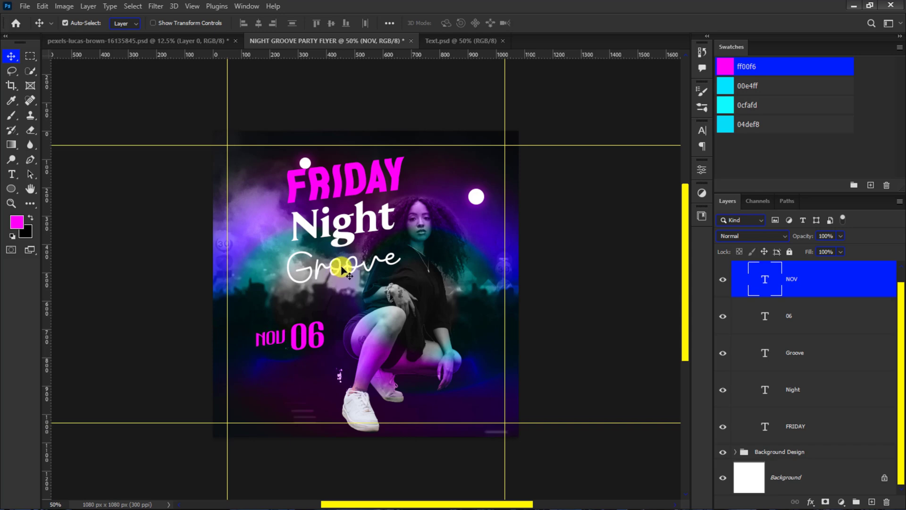
- Shrink Groove and move it lower left, then place Night directly above it and enlarge it slightly
{"action": "left_click_drag", "start_coordinate": [341, 268], "coordinate": [323, 288]}
{"action": "key", "text": "ctrl+t"}
{"action": "left_click_drag", "start_coordinate": [383, 259], "coordinate": [329, 287]}
{"action": "key", "text": "Return"}
{"action": "left_click_drag", "start_coordinate": [341, 232], "coordinate": [329, 255]}
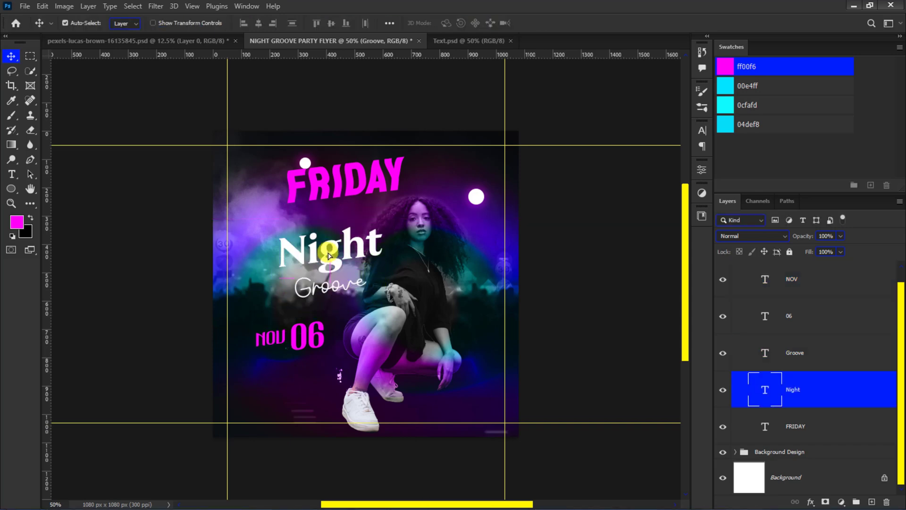
{"action": "key", "text": "ctrl+t"}
{"action": "left_click_drag", "start_coordinate": [381, 219], "coordinate": [385, 219]}
{"action": "key", "text": "Return"}
- Enlarge FRIDAY to about 139% and position it directly above Night
{"action": "left_click_drag", "start_coordinate": [360, 186], "coordinate": [347, 201]}
{"action": "key", "text": "ctrl+t"}
{"action": "left_click_drag", "start_coordinate": [393, 165], "coordinate": [451, 156]}
{"action": "left_click_drag", "start_coordinate": [360, 178], "coordinate": [362, 189]}
{"action": "key", "text": "Return"}
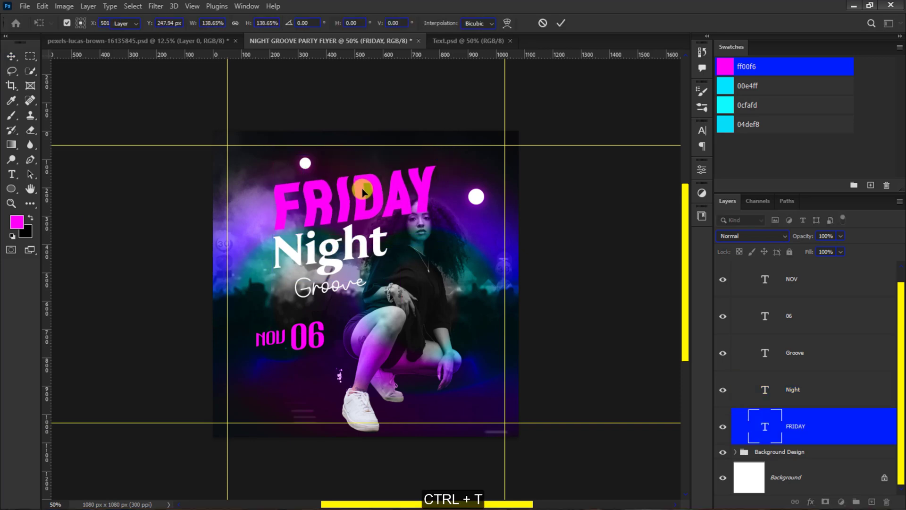
- Copy the Special Performance, performer names, DJ lineup and GOOD VIBES ONLY layers from Text.psd into the flyer below the date
{"action": "left_click", "coordinate": [460, 41]}
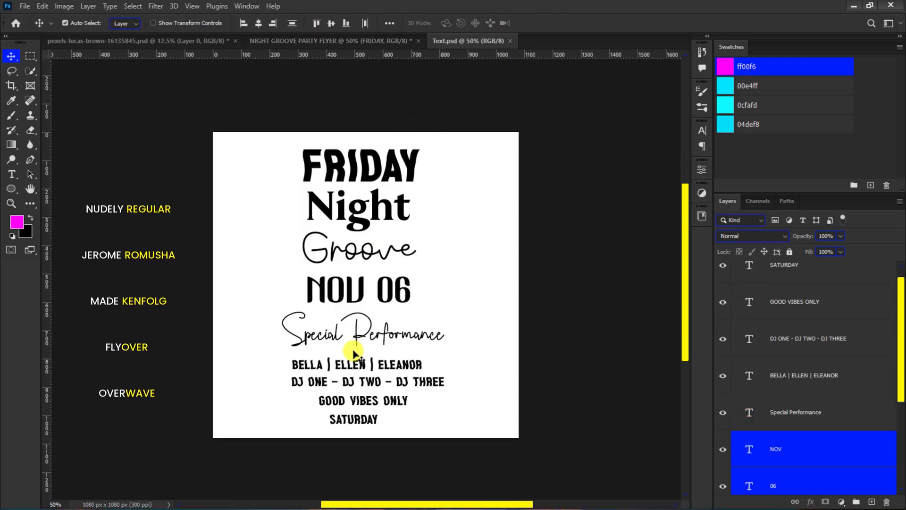
{"action": "left_click", "coordinate": [357, 359]}
{"action": "left_click", "coordinate": [363, 383], "text": "shift"}
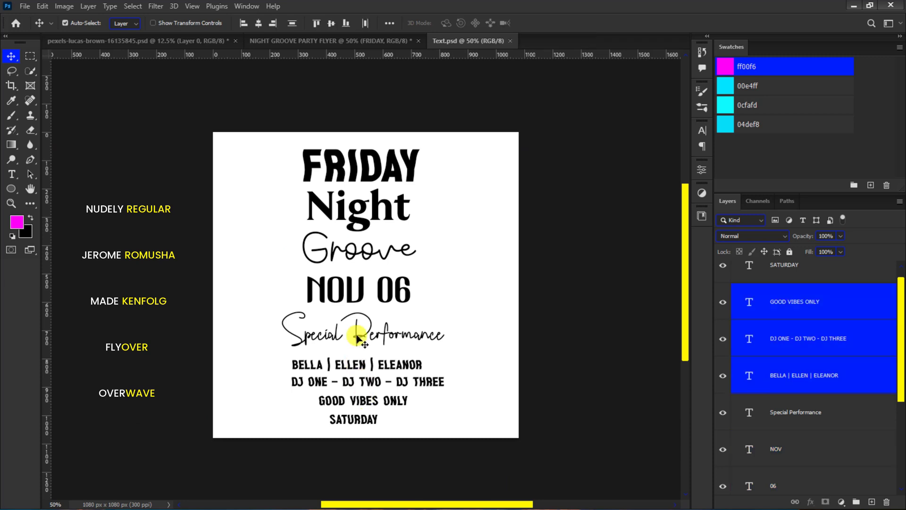
{"action": "left_click", "coordinate": [357, 337], "text": "shift"}
{"action": "left_click_drag", "start_coordinate": [357, 337], "coordinate": [339, 42]}
{"action": "left_click_drag", "start_coordinate": [332, 385], "coordinate": [330, 378]}
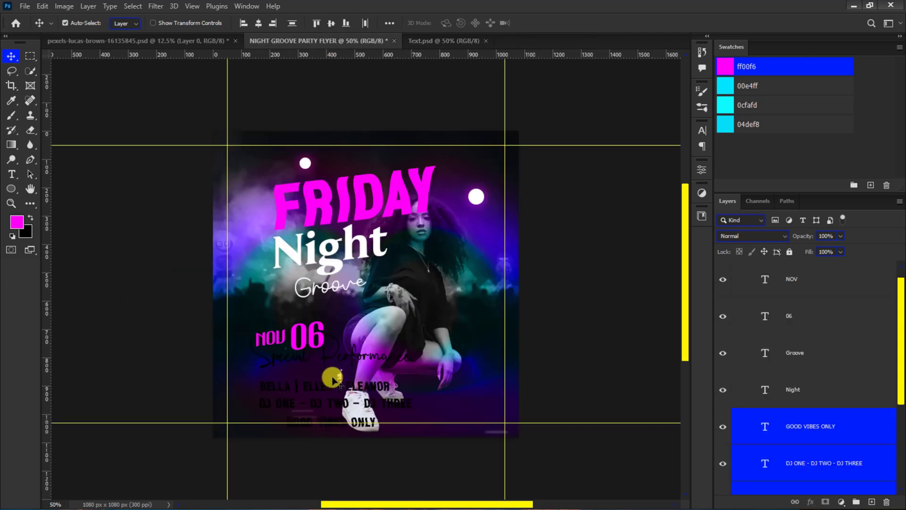
- Change the text color of the four newly copied lines to white
{"action": "left_click", "coordinate": [702, 130]}
{"action": "left_click", "coordinate": [676, 196]}
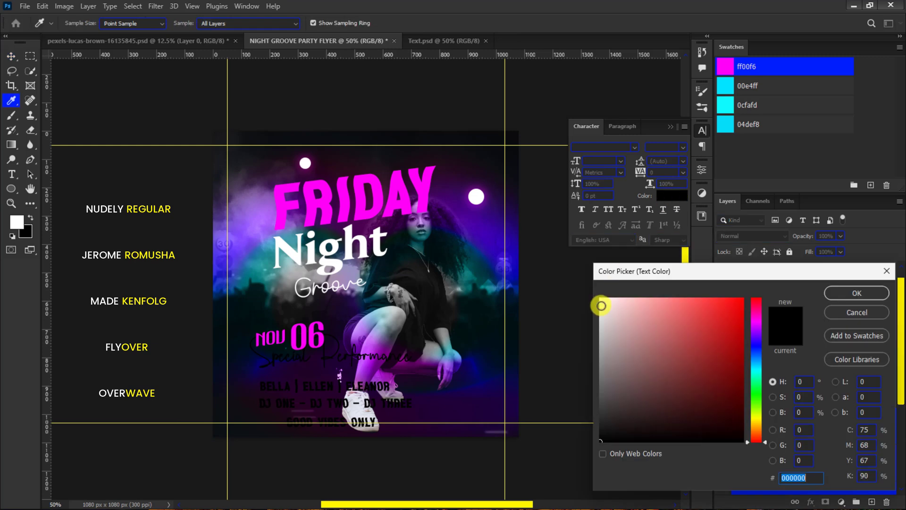
{"action": "left_click", "coordinate": [598, 304]}
{"action": "left_click", "coordinate": [842, 291]}
- Scale the four white text lines to about 58% and move them into the lower-left area beneath the date
{"action": "key", "text": "ctrl+t"}
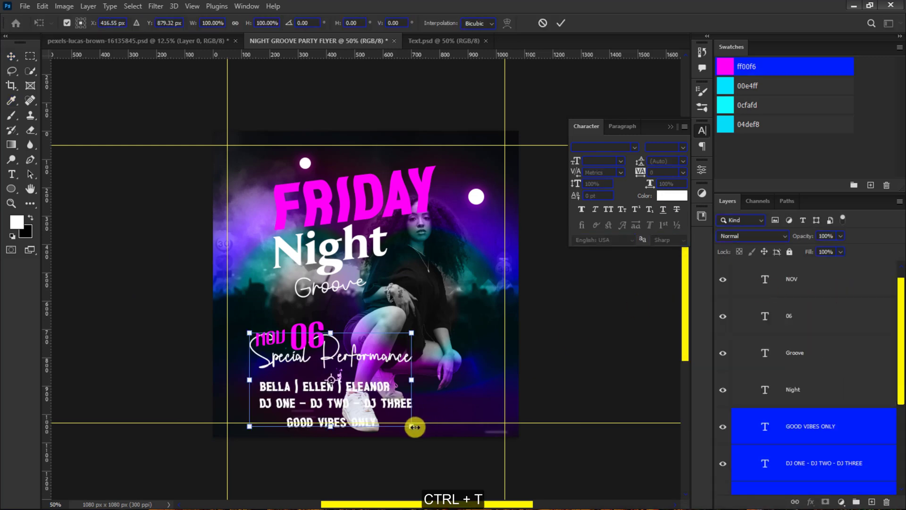
{"action": "left_click_drag", "start_coordinate": [415, 424], "coordinate": [376, 374]}
{"action": "key", "text": "ctrl+plus"}
{"action": "key", "text": "Return"}
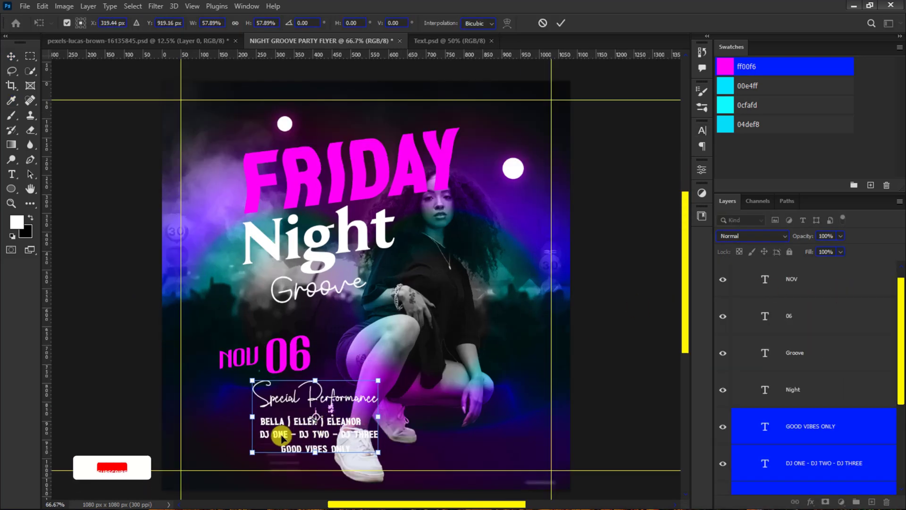
- Move GOOD VIBES ONLY to the right of the woman's knees and set its tracking to 640
{"action": "left_click_drag", "start_coordinate": [261, 466], "coordinate": [511, 361]}
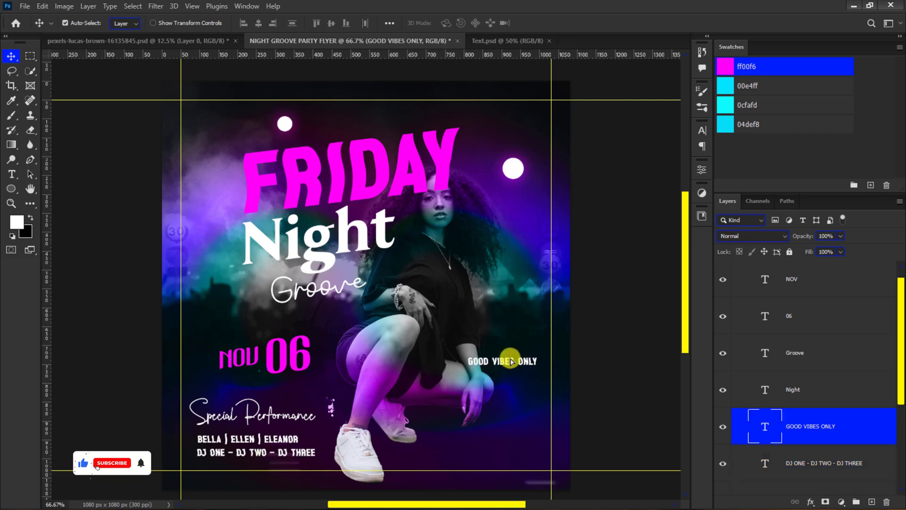
{"action": "left_click", "coordinate": [702, 130]}
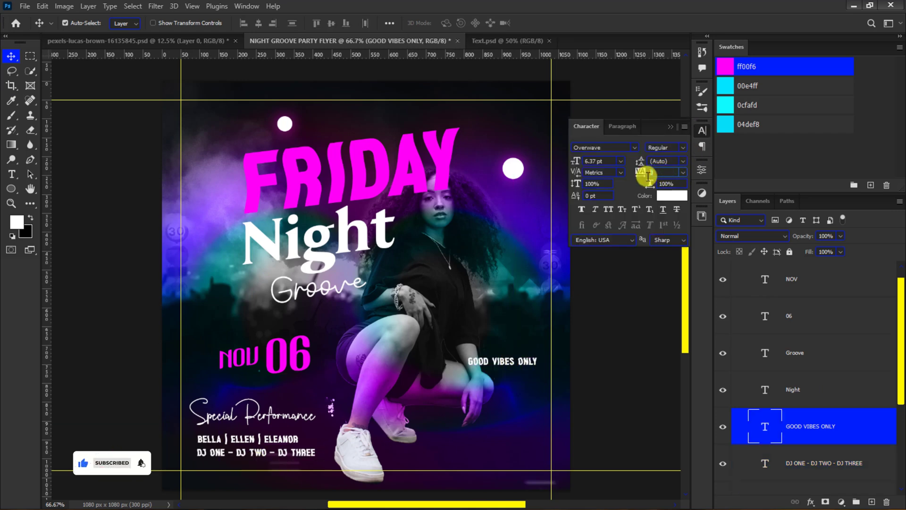
{"action": "key", "text": "Return"}
- Rotate the GOOD VIBES ONLY text 90° counter-clockwise and place it vertically to the right of the woman, inside the right guide
{"action": "key", "text": "ctrl+t"}
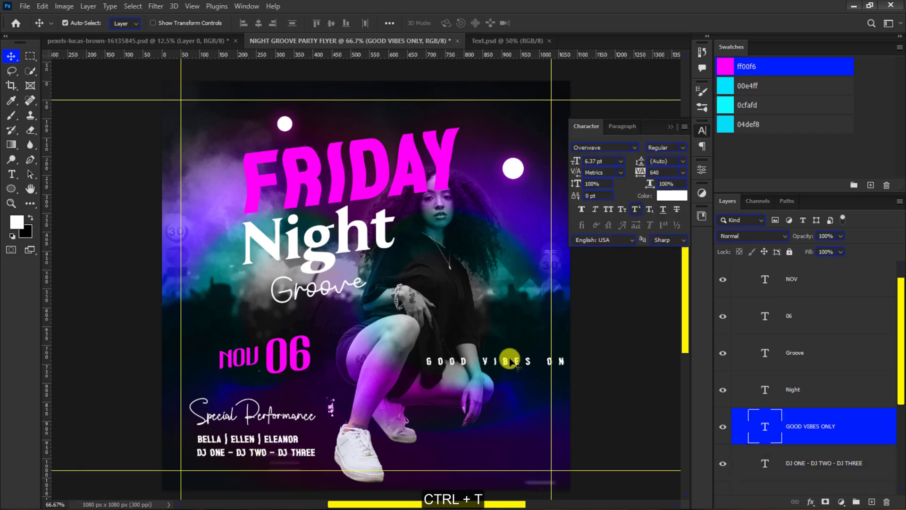
{"action": "right_click", "coordinate": [508, 362]}
{"action": "left_click", "coordinate": [531, 328]}
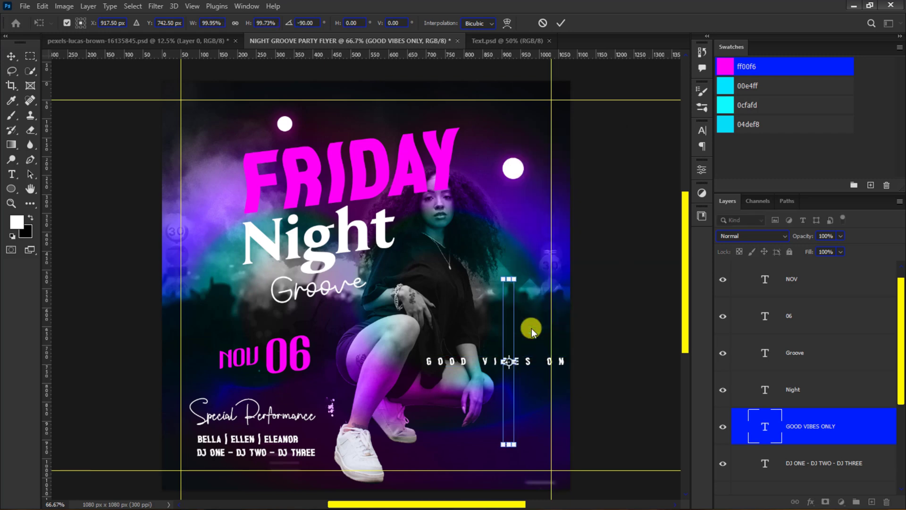
{"action": "left_click_drag", "start_coordinate": [510, 373], "coordinate": [536, 328]}
{"action": "key", "text": "Return"}
{"action": "key", "text": "ctrl+minus"}
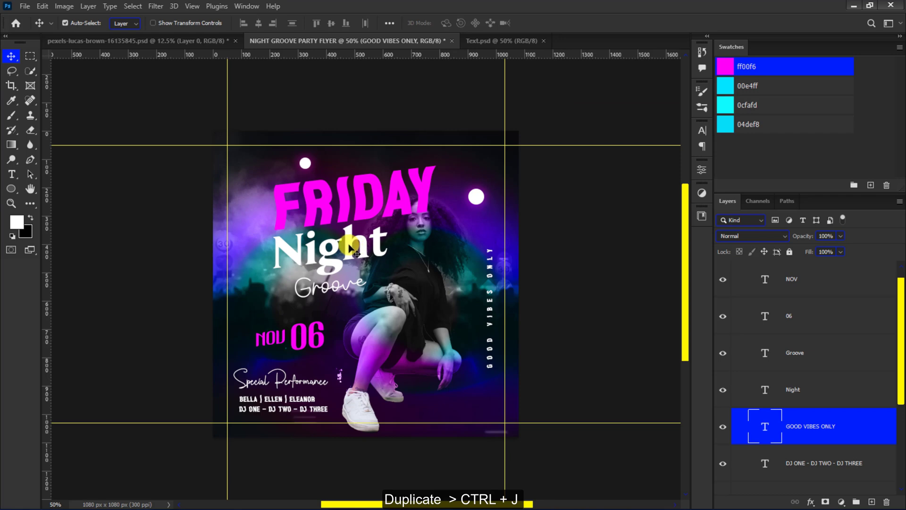
- Duplicate the Night text above the title, scale the copy down and replace its wording with "Your Club Presents ..."
{"action": "left_click_drag", "start_coordinate": [349, 246], "coordinate": [337, 160]}
{"action": "key", "text": "ctrl+t"}
{"action": "left_click_drag", "start_coordinate": [376, 132], "coordinate": [299, 203]}
{"action": "key", "text": "Return"}
{"action": "double_click", "coordinate": [269, 189]}
{"action": "type", "text": "Your Club Presents ..."}
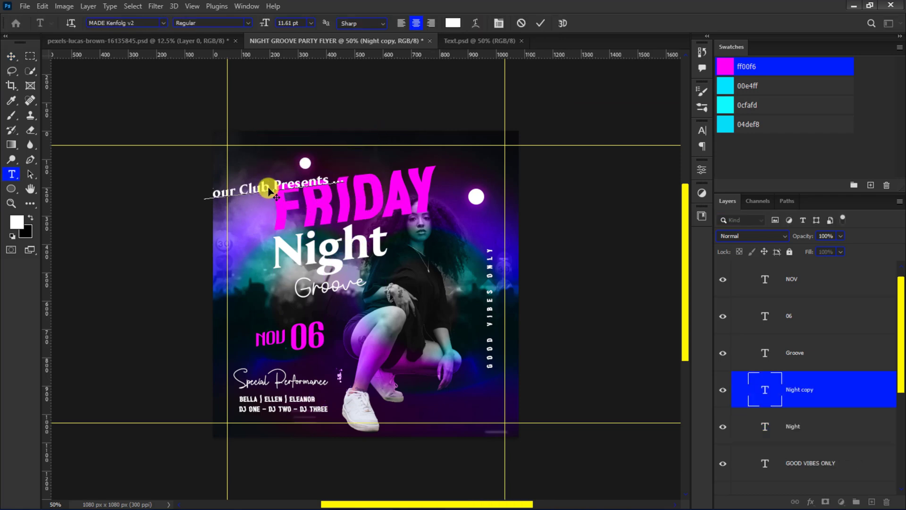
{"action": "left_click", "coordinate": [541, 23]}
{"action": "key", "text": "v"}
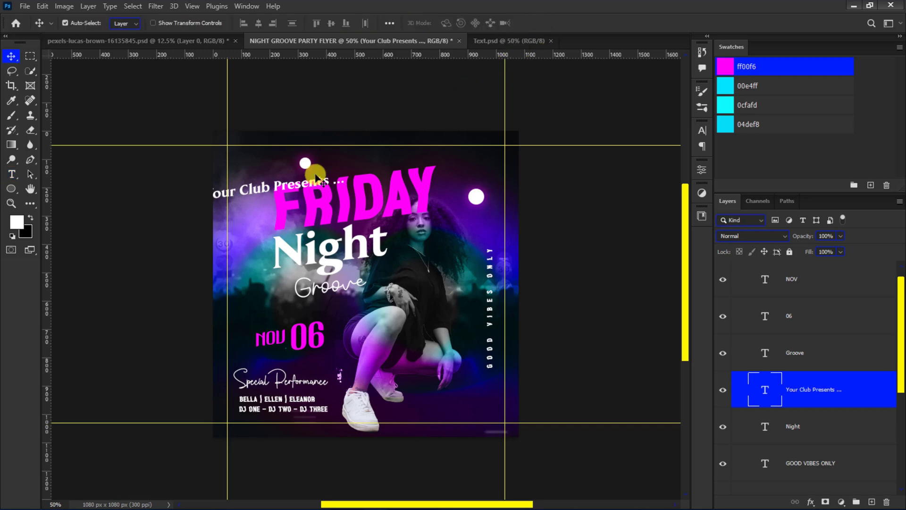
- Scale down the Your Club Presents line just above FRIDAY and shift the small glowing circle to the left of it
{"action": "left_click_drag", "start_coordinate": [265, 189], "coordinate": [296, 162]}
{"action": "key", "text": "ctrl+t"}
{"action": "left_click_drag", "start_coordinate": [398, 147], "coordinate": [401, 168]}
{"action": "left_click_drag", "start_coordinate": [347, 166], "coordinate": [342, 168]}
{"action": "left_click_drag", "start_coordinate": [306, 164], "coordinate": [292, 168]}
{"action": "left_click", "coordinate": [291, 169]}
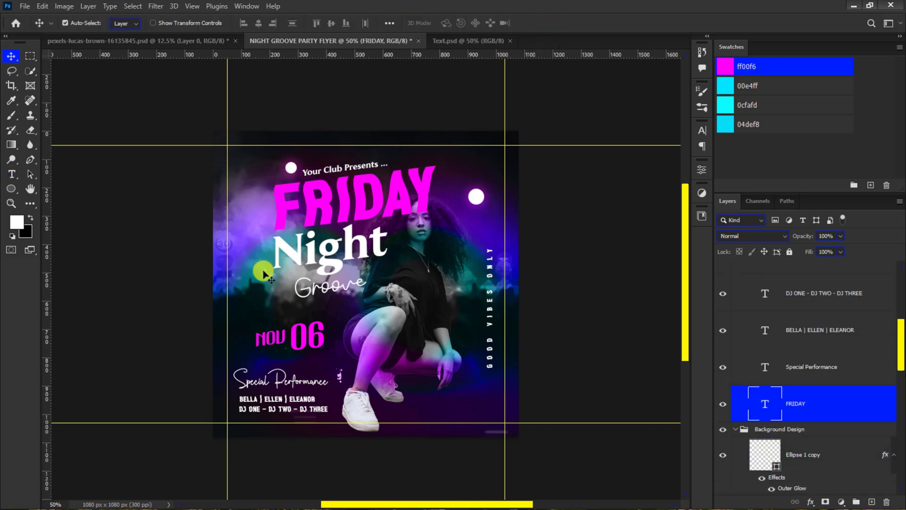
- Duplicate the NOV text directly above itself as a white line reading SATURDAY
{"action": "left_click_drag", "start_coordinate": [258, 338], "coordinate": [257, 321]}
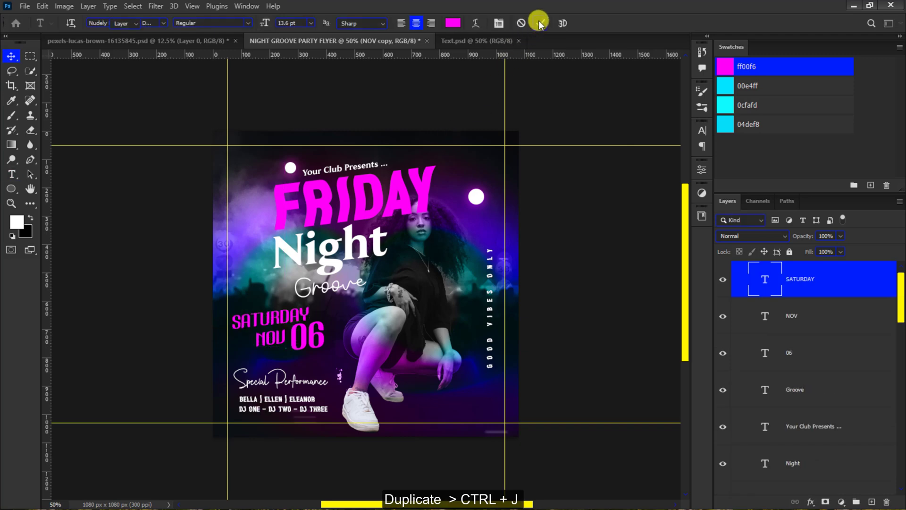
{"action": "left_click", "coordinate": [541, 22]}
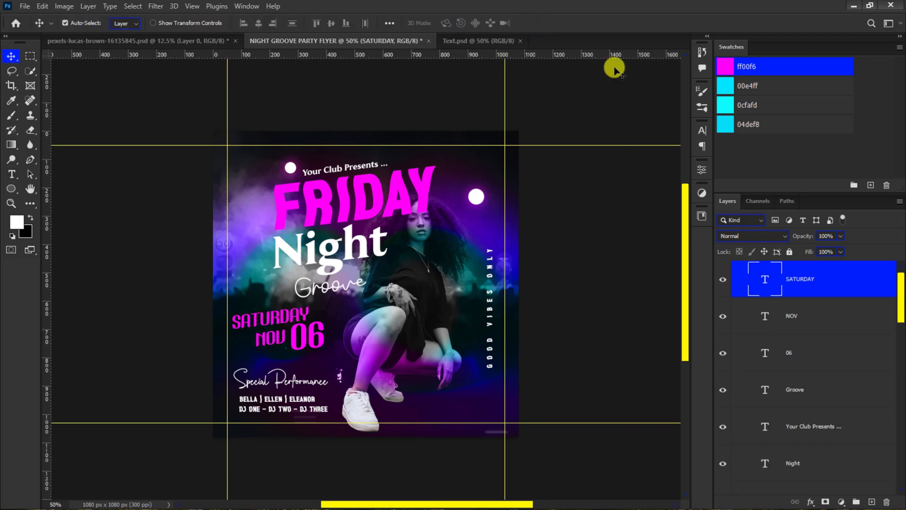
{"action": "left_click", "coordinate": [701, 132]}
{"action": "left_click", "coordinate": [666, 196]}
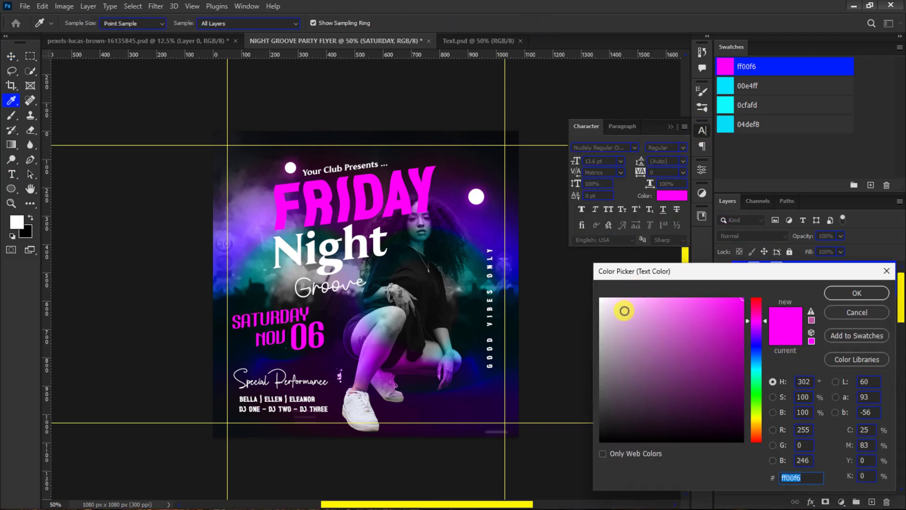
{"action": "left_click_drag", "start_coordinate": [623, 309], "coordinate": [596, 292]}
{"action": "left_click", "coordinate": [837, 290]}
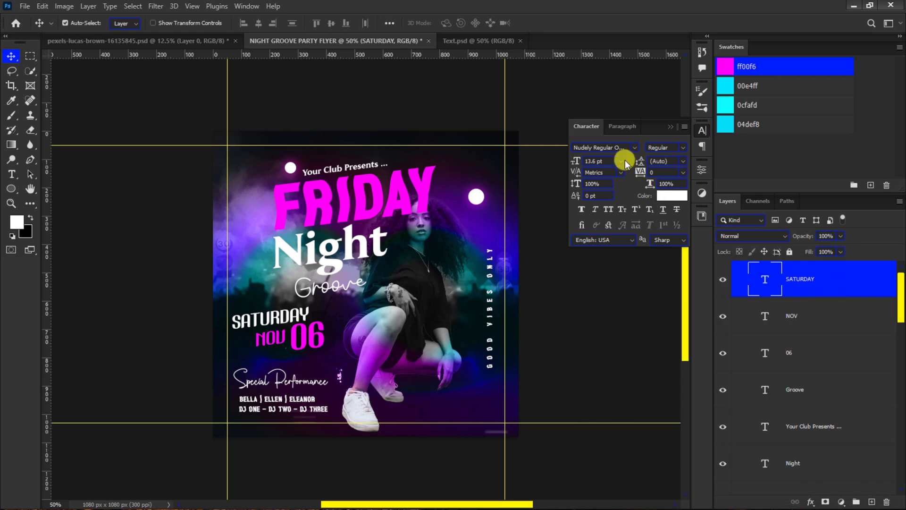
- Set the SATURDAY line's font to Overwave and resize it and the 06 to form a compact date block
{"action": "left_click", "coordinate": [634, 147]}
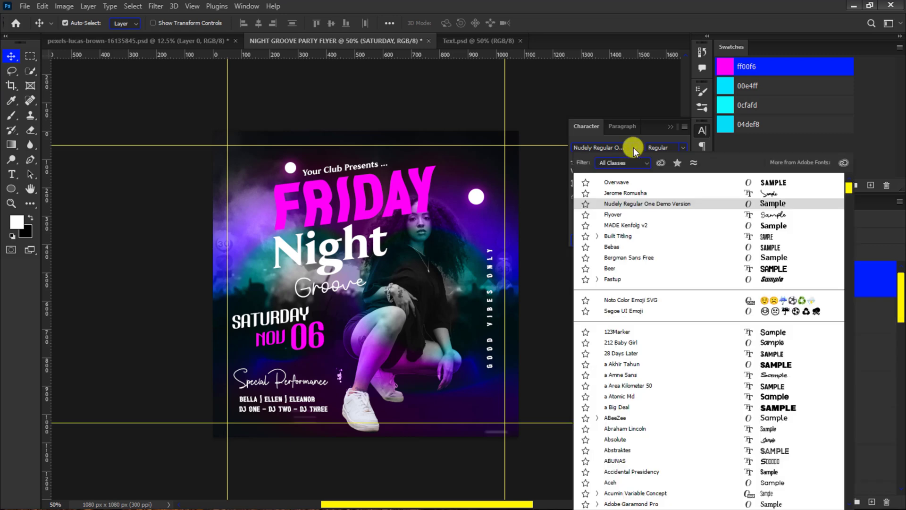
{"action": "left_click", "coordinate": [624, 182]}
{"action": "left_click_drag", "start_coordinate": [576, 166], "coordinate": [571, 165]}
{"action": "left_click", "coordinate": [273, 325]}
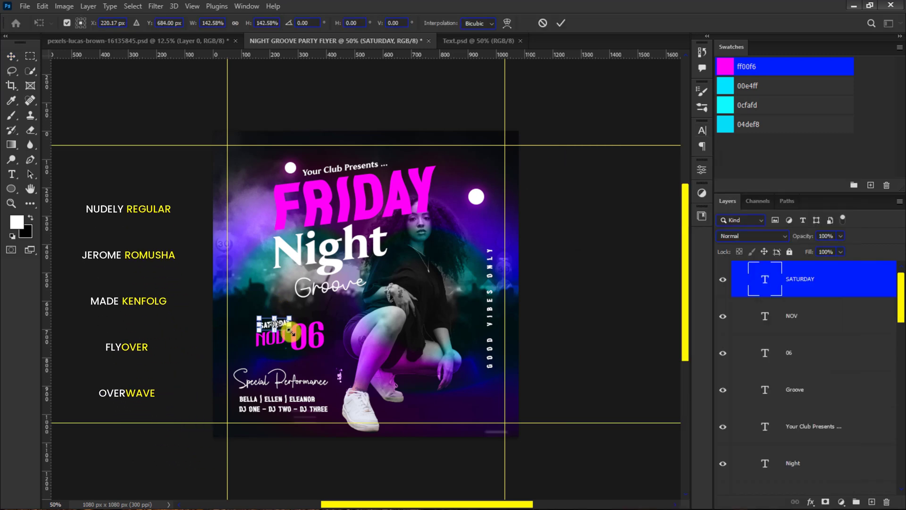
{"action": "left_click", "coordinate": [307, 336]}
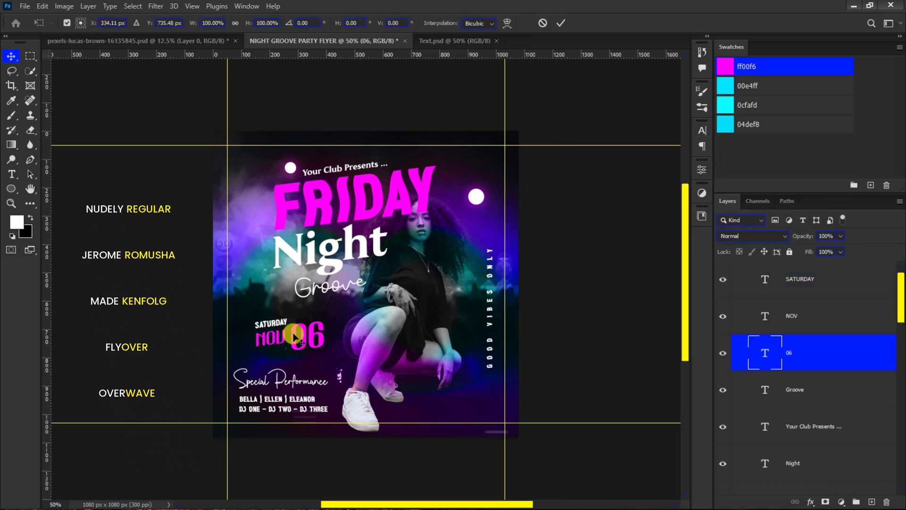
- Copy the layer style of the large glowing circle, Ellipse 1, and paste it onto the Night text layer
{"action": "left_click", "coordinate": [474, 197]}
{"action": "right_click", "coordinate": [883, 455]}
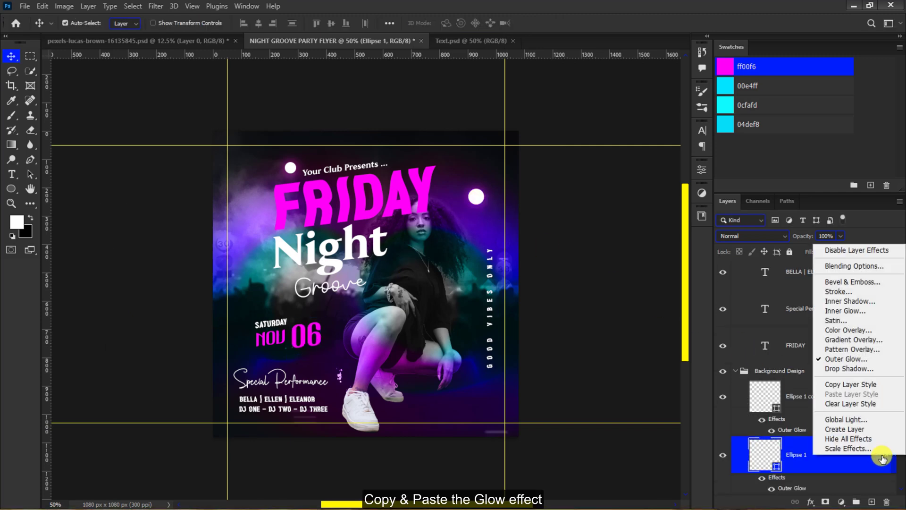
{"action": "left_click", "coordinate": [860, 384]}
{"action": "scroll", "coordinate": [857, 380], "scroll_direction": "up", "scroll_amount": 5}
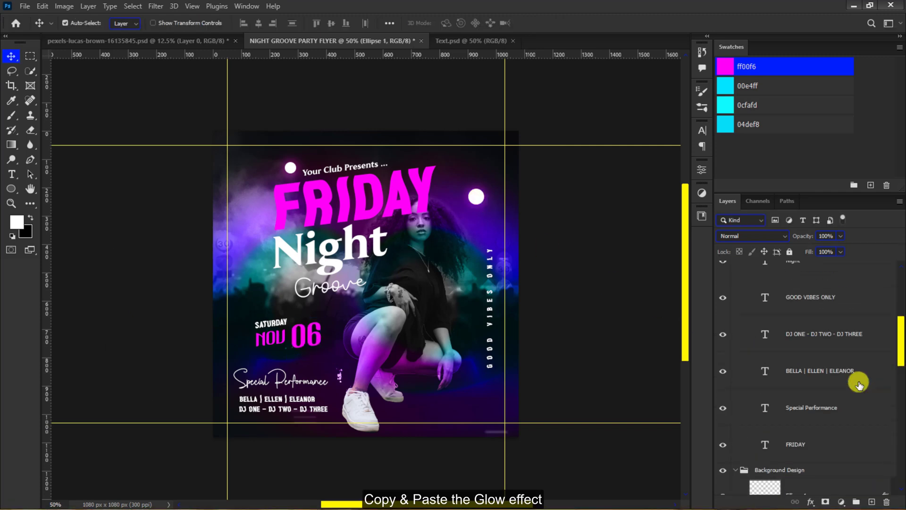
{"action": "right_click", "coordinate": [830, 307]}
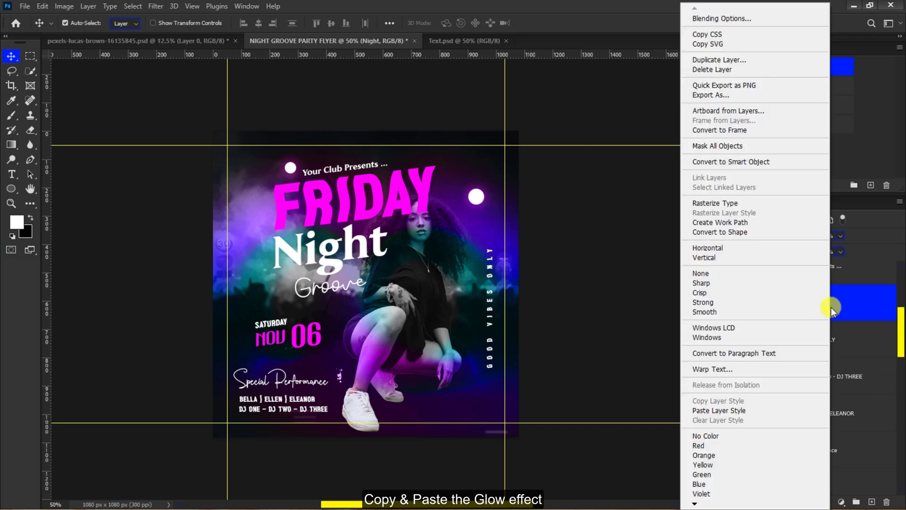
{"action": "left_click", "coordinate": [740, 409]}
{"action": "left_click", "coordinate": [741, 407]}
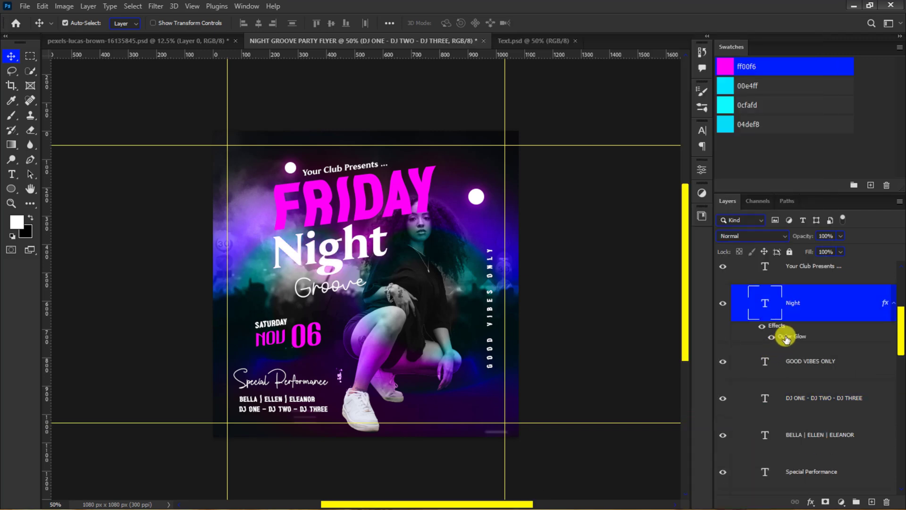
- Change the Night layer's Outer Glow color to 04def8 and its opacity to 41%
{"action": "double_click", "coordinate": [785, 338]}
{"action": "left_click", "coordinate": [640, 307]}
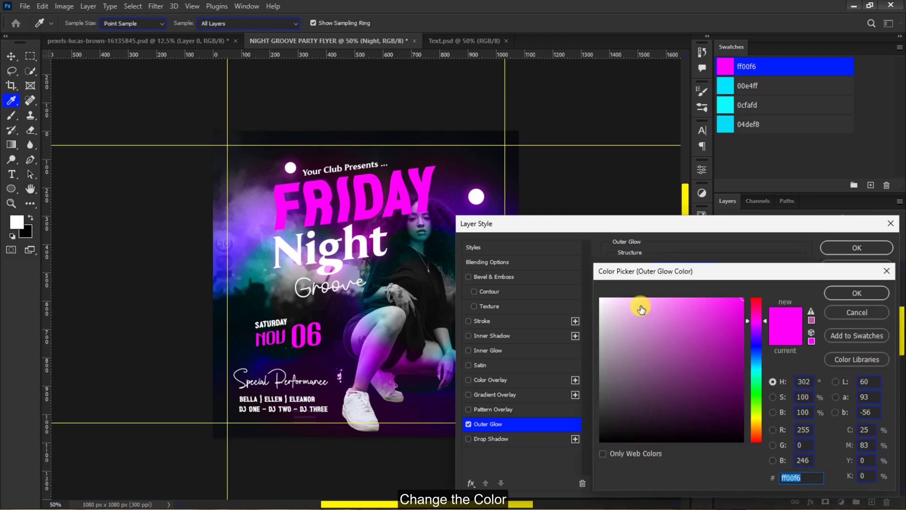
{"action": "left_click", "coordinate": [721, 124]}
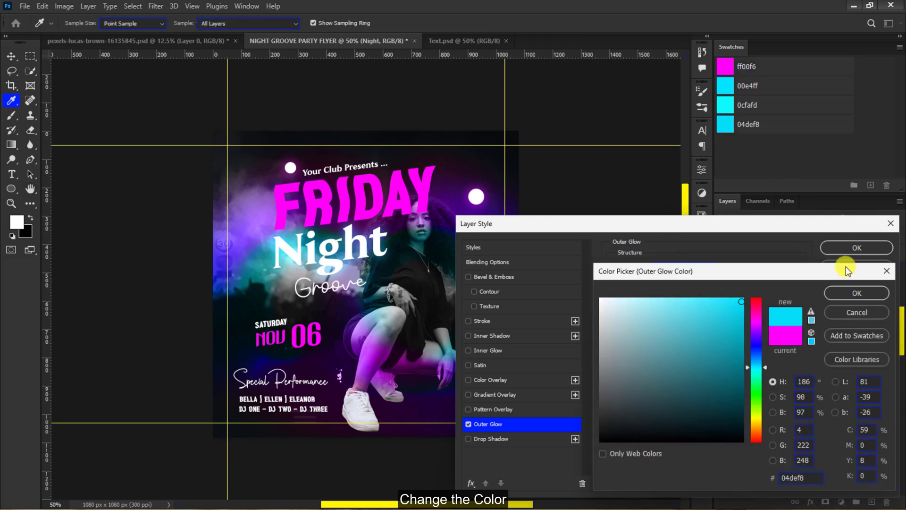
{"action": "left_click", "coordinate": [855, 293]}
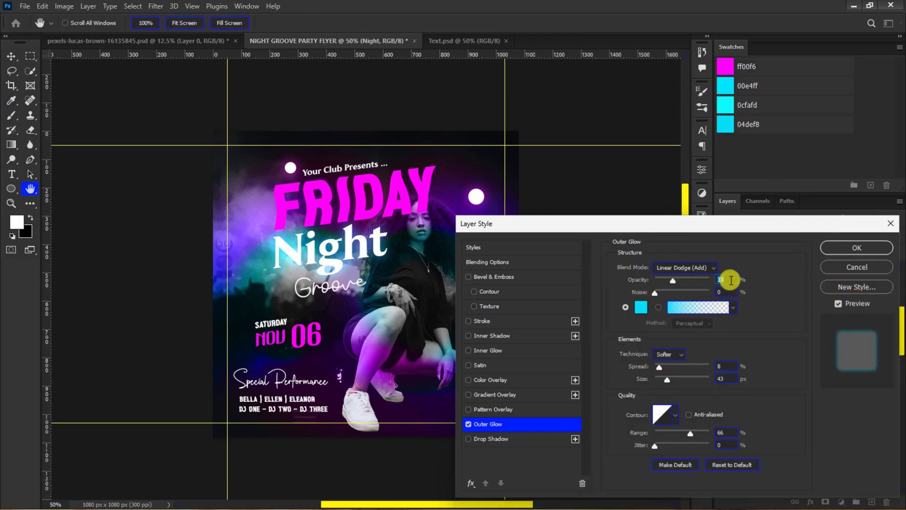
{"action": "left_click", "coordinate": [730, 280]}
{"action": "type", "text": "41"}
{"action": "left_click", "coordinate": [854, 248]}
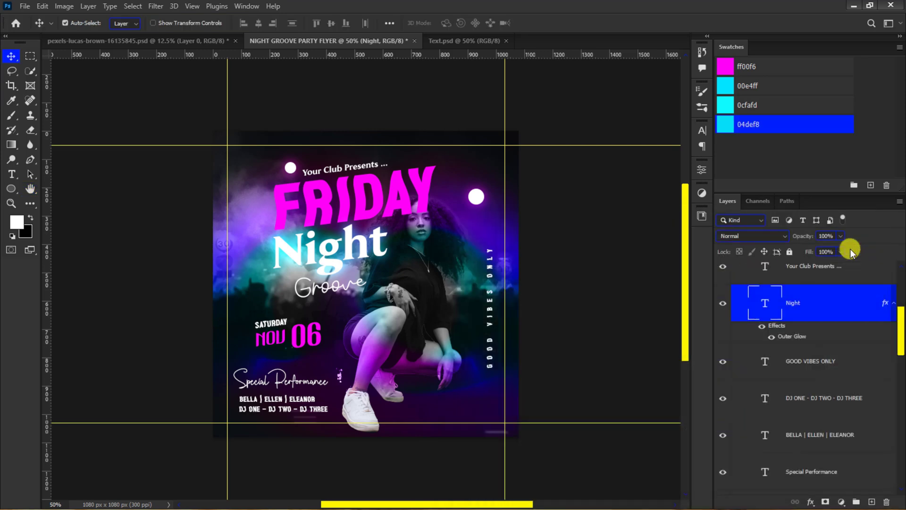
- Copy the pink Outer Glow from the Ellipse 1 copy layer onto the Special Performance and performer names layers
{"action": "left_click", "coordinate": [842, 355]}
{"action": "left_click", "coordinate": [836, 435], "text": "shift"}
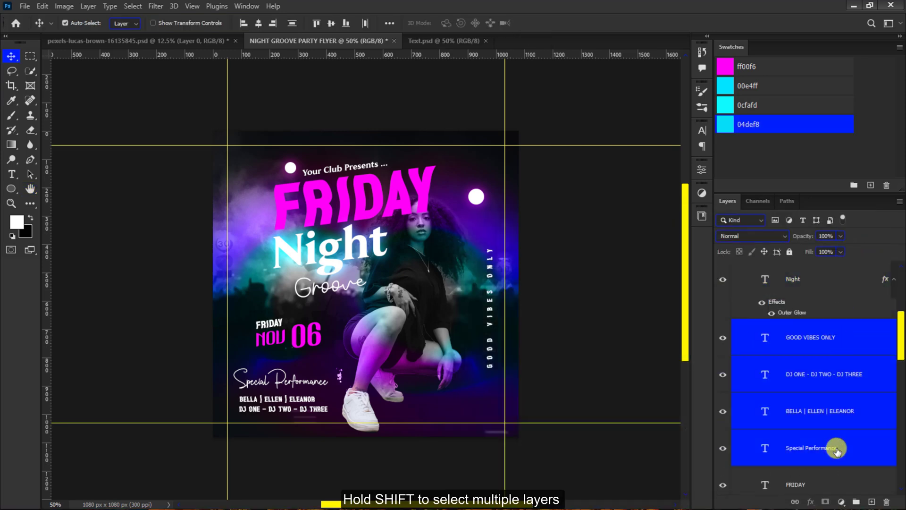
{"action": "scroll", "coordinate": [835, 435], "scroll_direction": "up", "scroll_amount": 2}
{"action": "left_click", "coordinate": [809, 293], "text": "ctrl"}
{"action": "scroll", "coordinate": [811, 297], "scroll_direction": "down", "scroll_amount": 5}
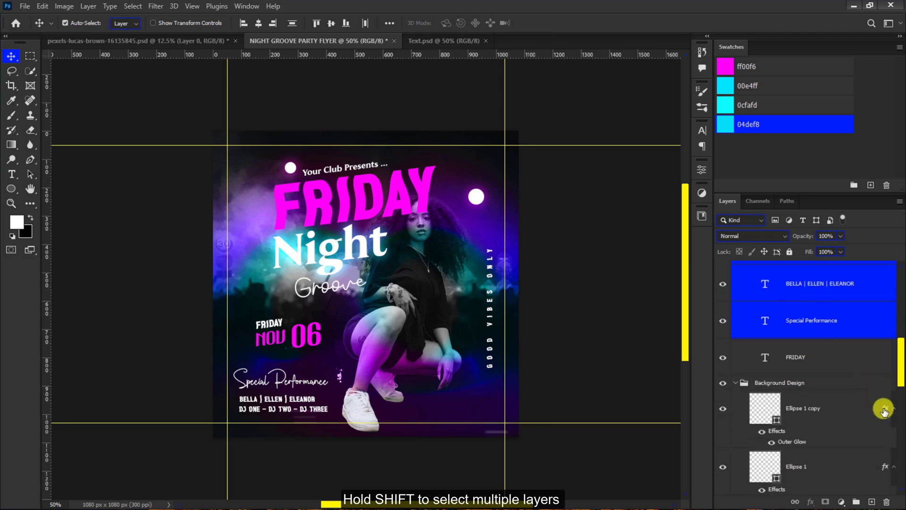
{"action": "left_click_drag", "start_coordinate": [883, 408], "coordinate": [877, 359]}
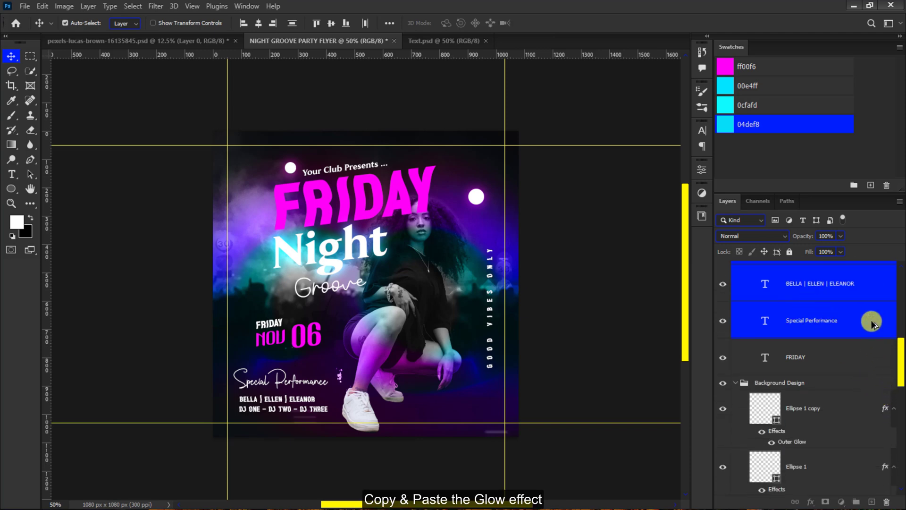
{"action": "left_click_drag", "start_coordinate": [872, 323], "coordinate": [873, 323]}
{"action": "scroll", "coordinate": [882, 313], "scroll_direction": "up", "scroll_amount": 3}
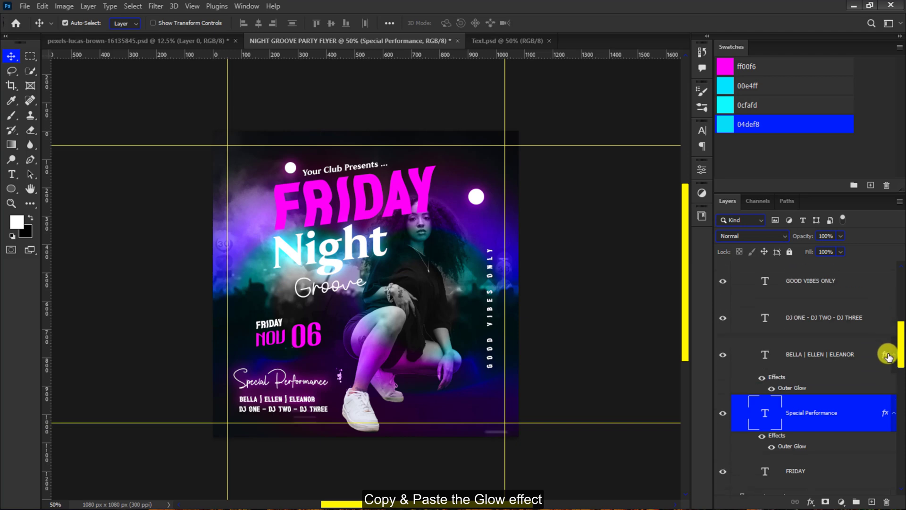
- Copy the pink Outer Glow from the performer names layer up to the DJ lineup and GOOD VIBES ONLY layers
{"action": "left_click_drag", "start_coordinate": [885, 354], "coordinate": [877, 318]}
{"action": "scroll", "coordinate": [877, 319], "scroll_direction": "up", "scroll_amount": 1}
{"action": "scroll", "coordinate": [878, 320], "scroll_direction": "up", "scroll_amount": 2}
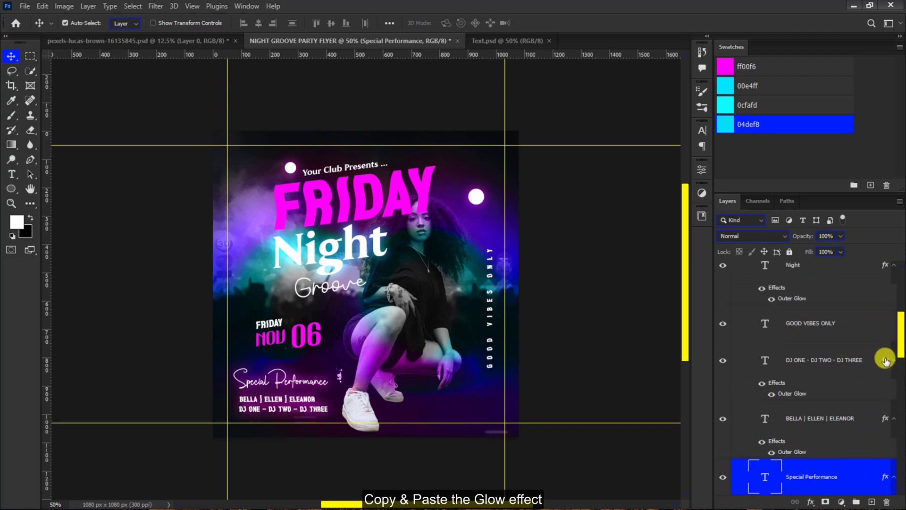
{"action": "left_click_drag", "start_coordinate": [885, 360], "coordinate": [879, 325]}
{"action": "scroll", "coordinate": [879, 326], "scroll_direction": "up", "scroll_amount": 6}
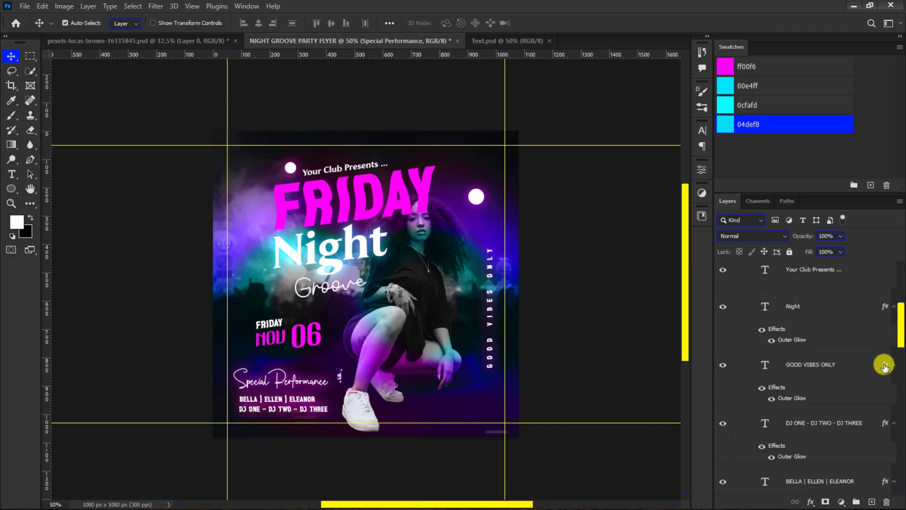
{"action": "left_click_drag", "start_coordinate": [884, 364], "coordinate": [860, 324]}
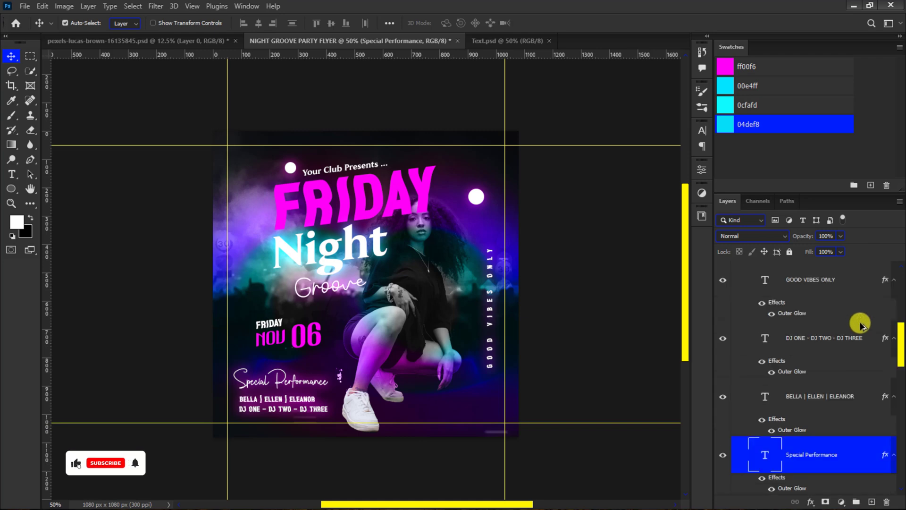
- Add a Gradient Overlay to the large FRIDAY title using the color-to-transparent preset from the Basics group
{"action": "left_click", "coordinate": [307, 200]}
{"action": "key", "text": "ctrl+plus"}
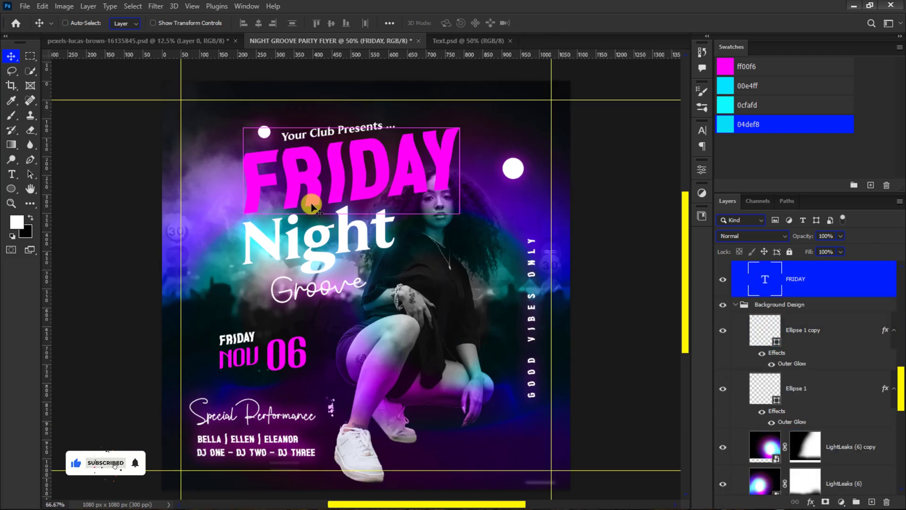
{"action": "left_click", "coordinate": [810, 501]}
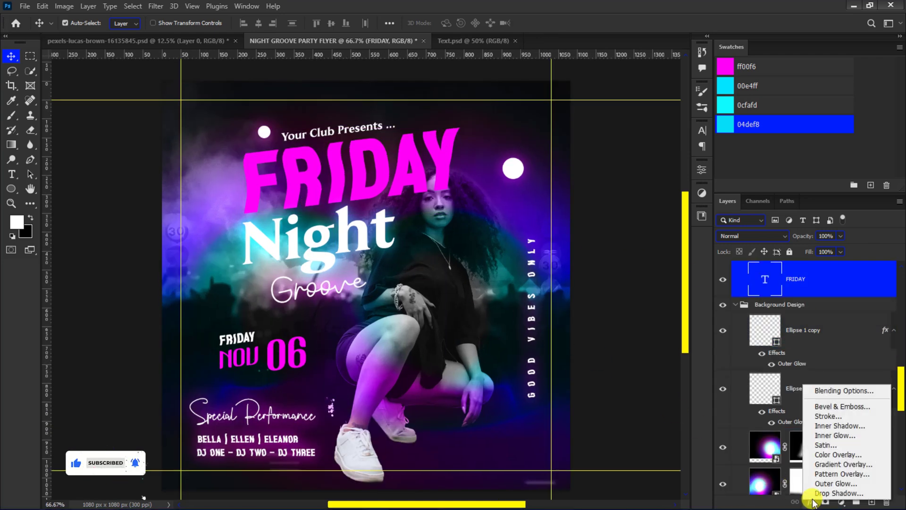
{"action": "left_click", "coordinate": [827, 465]}
{"action": "left_click", "coordinate": [688, 299]}
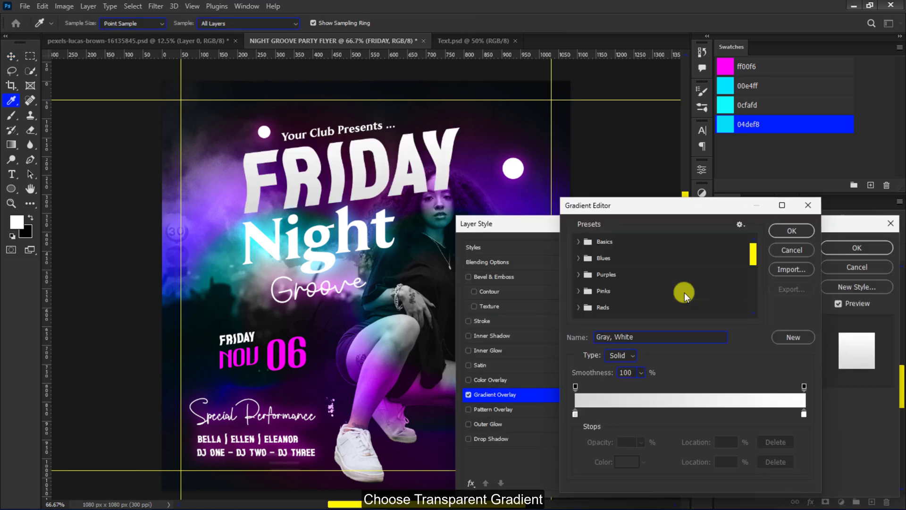
{"action": "left_click", "coordinate": [577, 242]}
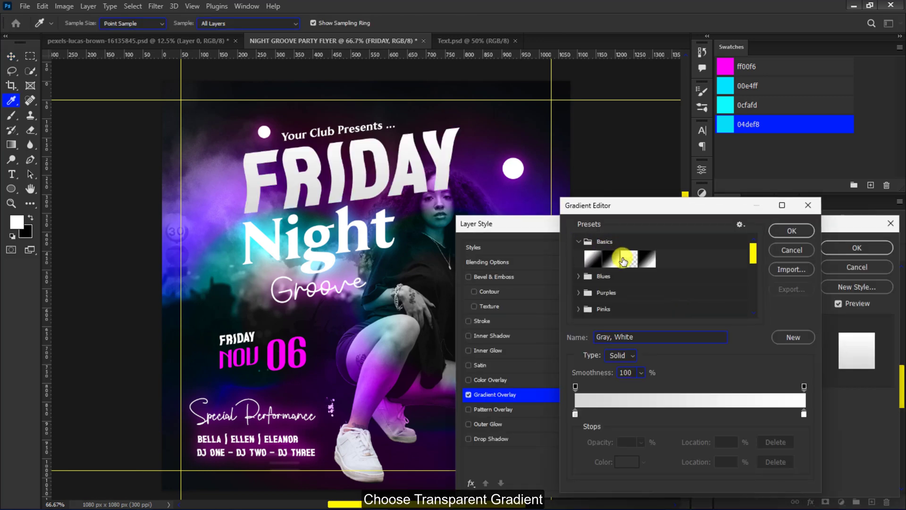
{"action": "left_click", "coordinate": [622, 259]}
- Recolor the FRIDAY gradient's starting color stop to 00e4ff and its ending color stop to 0cfafd
{"action": "left_click", "coordinate": [575, 413]}
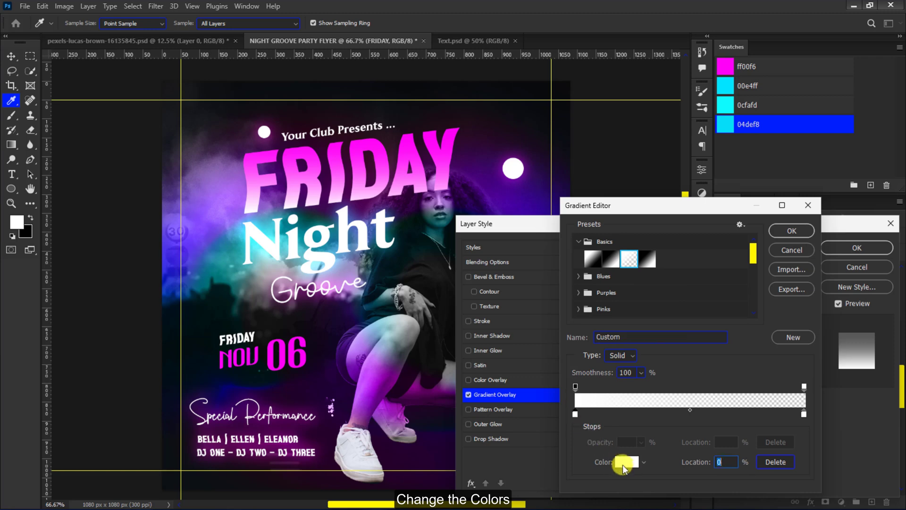
{"action": "left_click", "coordinate": [624, 462]}
{"action": "left_click", "coordinate": [725, 124]}
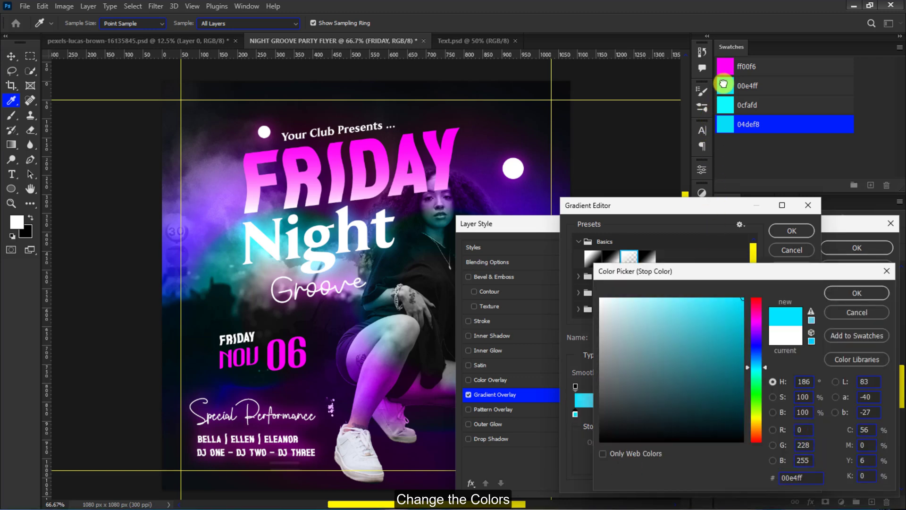
{"action": "left_click", "coordinate": [858, 293]}
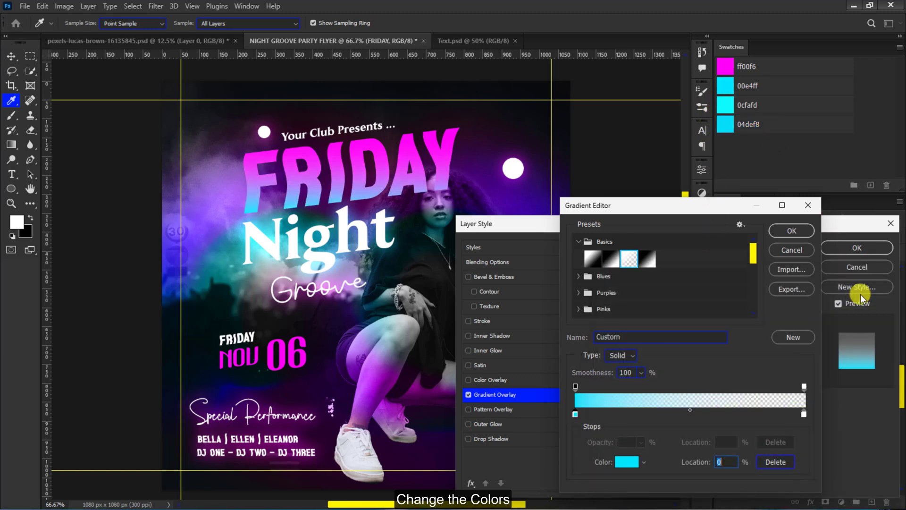
{"action": "left_click", "coordinate": [803, 414]}
{"action": "left_click", "coordinate": [626, 462]}
{"action": "left_click", "coordinate": [728, 108]}
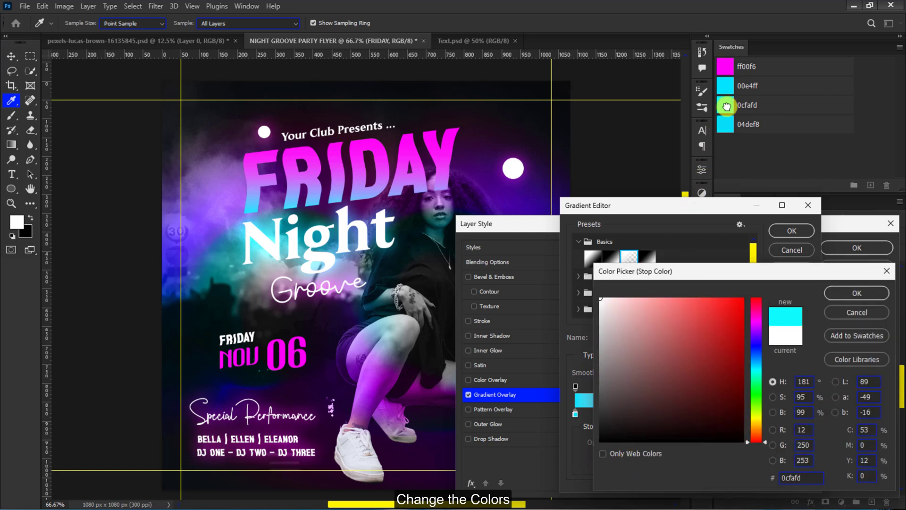
{"action": "left_click", "coordinate": [854, 293]}
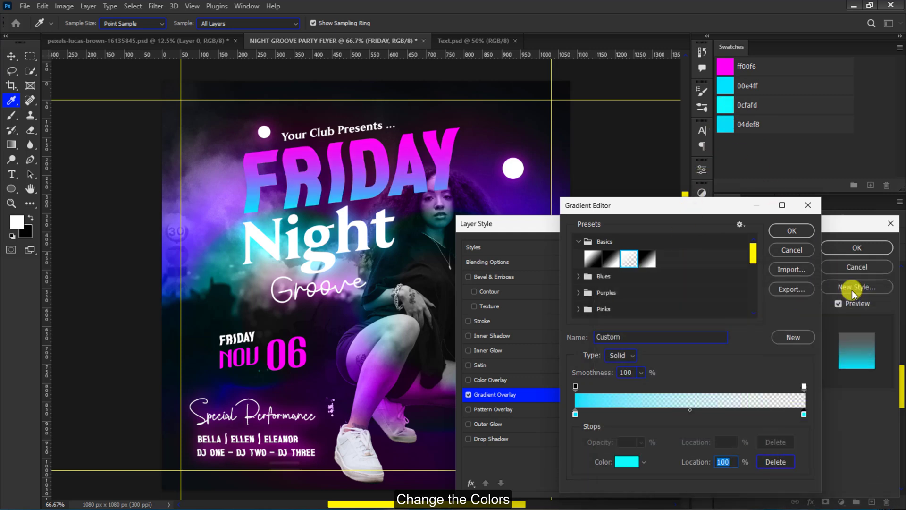
{"action": "left_click", "coordinate": [795, 230]}
- Set the FRIDAY Gradient Overlay's blend mode to Lighter Color and its angle to 72°
{"action": "left_click", "coordinate": [697, 268]}
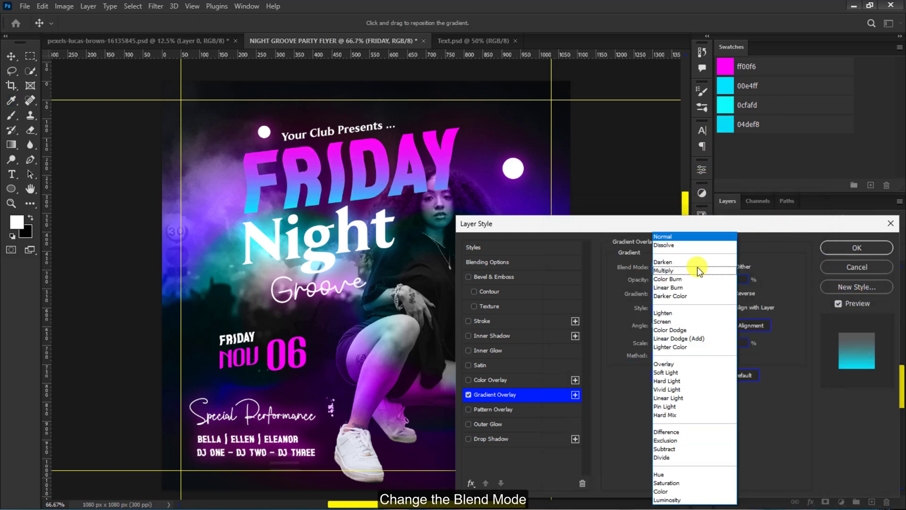
{"action": "left_click", "coordinate": [685, 346]}
{"action": "double_click", "coordinate": [681, 325]}
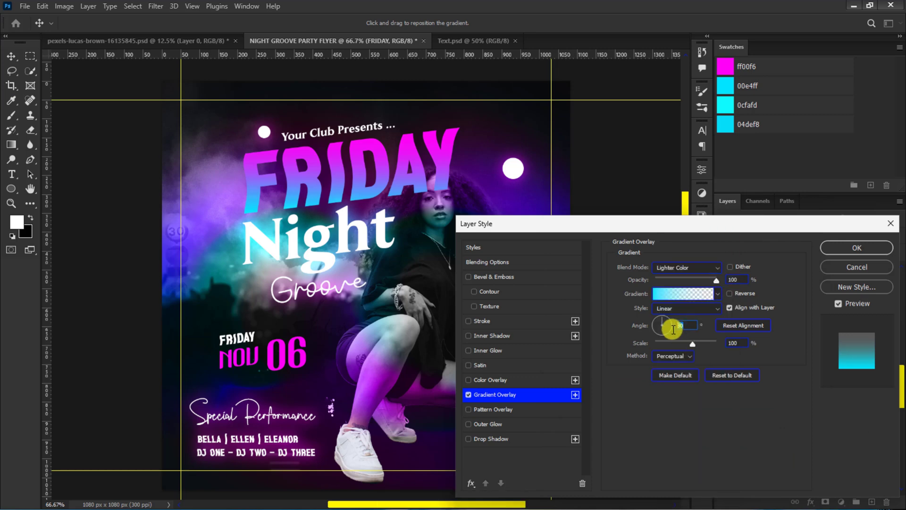
{"action": "type", "text": "72"}
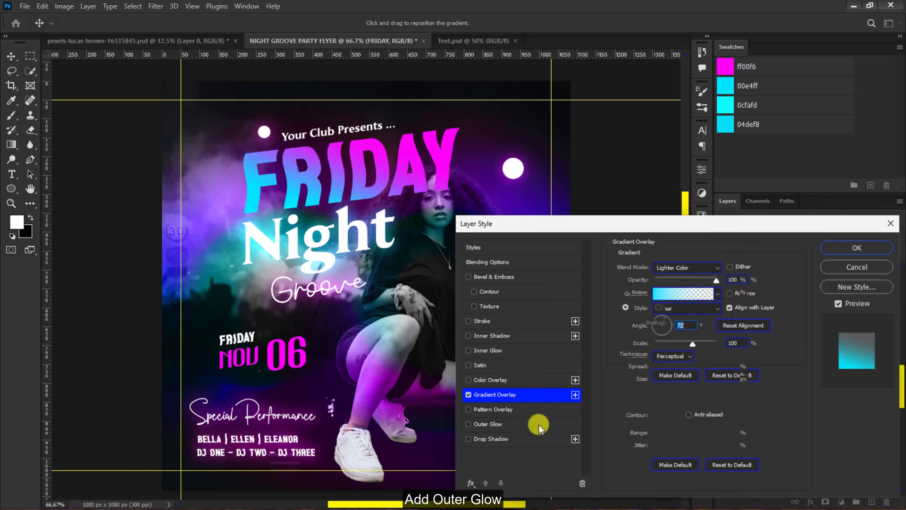
- Add an Outer Glow in 04def8 to the FRIDAY title, with Saturation blend mode and 57% opacity
{"action": "left_click", "coordinate": [539, 424]}
{"action": "left_click", "coordinate": [642, 307]}
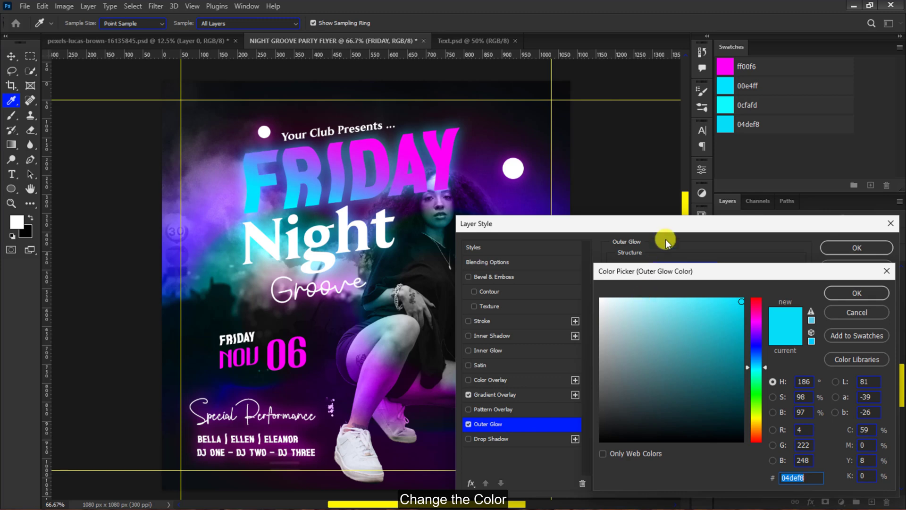
{"action": "left_click", "coordinate": [847, 292]}
{"action": "left_click", "coordinate": [694, 266]}
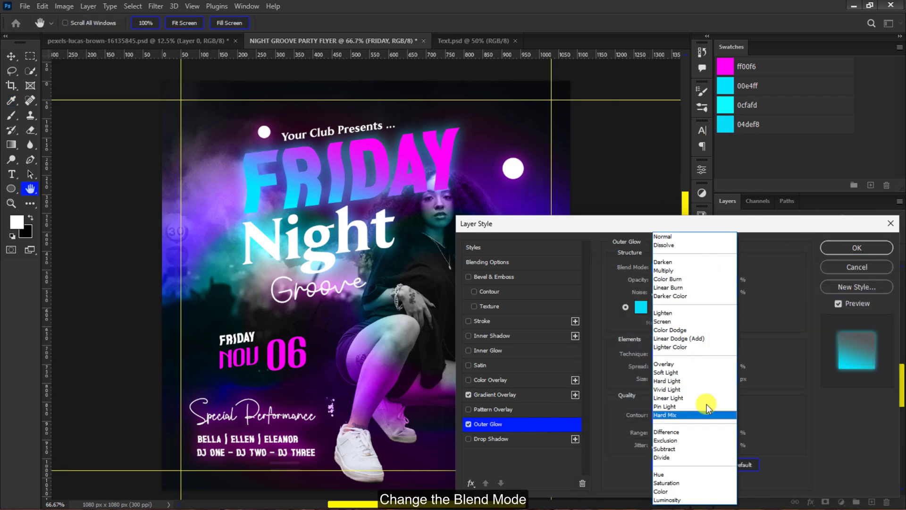
{"action": "left_click", "coordinate": [693, 482]}
{"action": "left_click", "coordinate": [721, 279]}
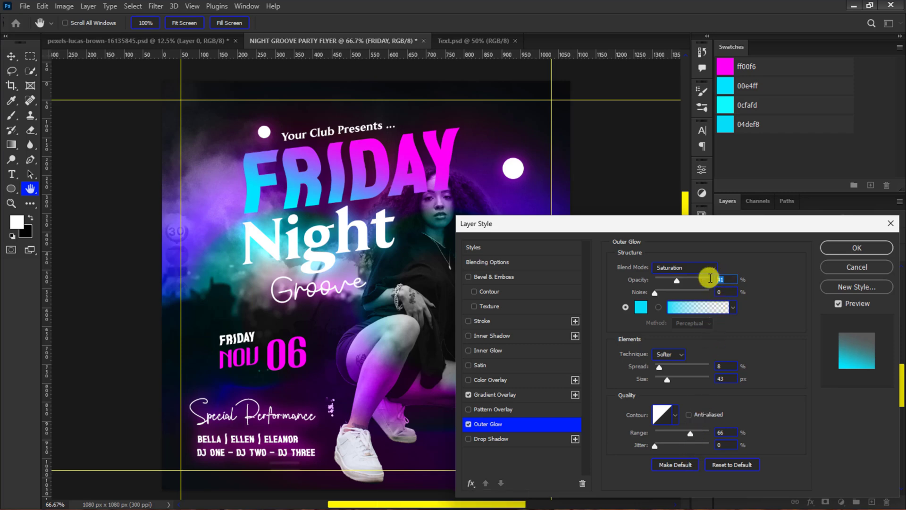
{"action": "type", "text": "57"}
{"action": "left_click", "coordinate": [722, 379]}
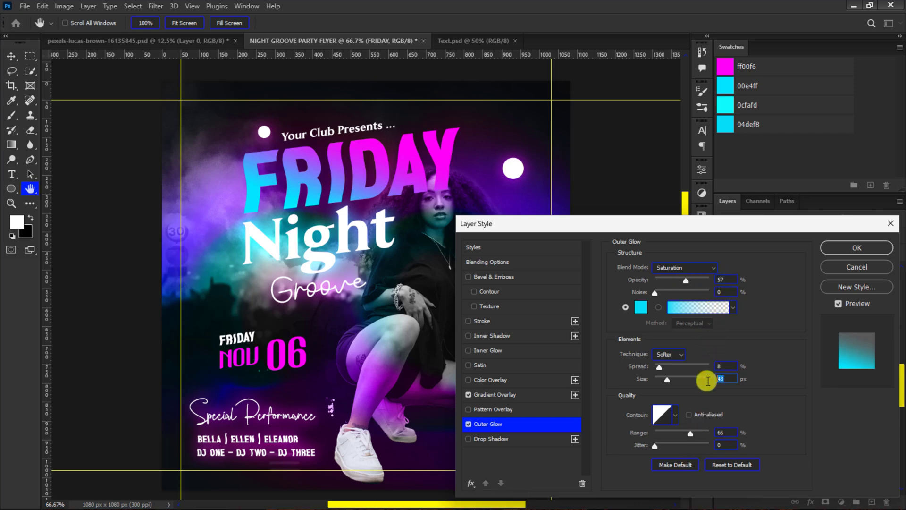
- Add a black Satin effect to the FRIDAY title with Invert off, a 122° angle and a size of 79 px
{"action": "left_click", "coordinate": [562, 365]}
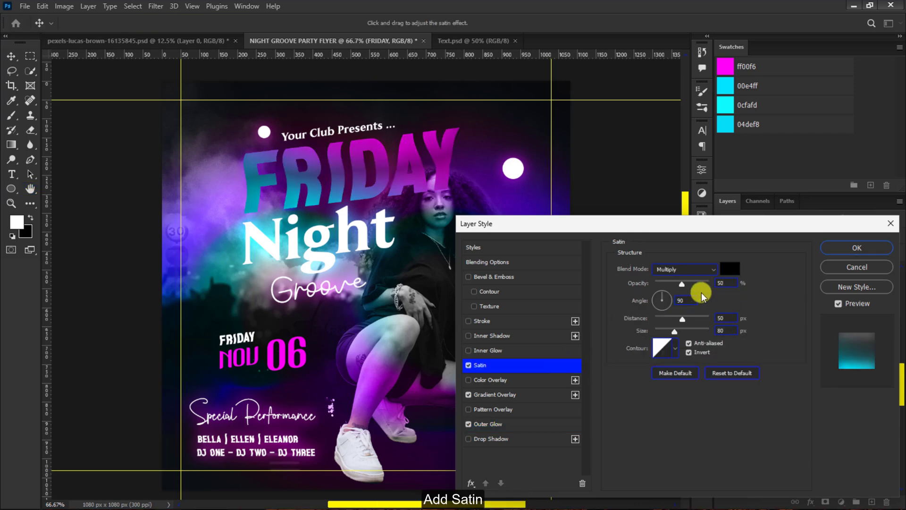
{"action": "left_click", "coordinate": [733, 269]}
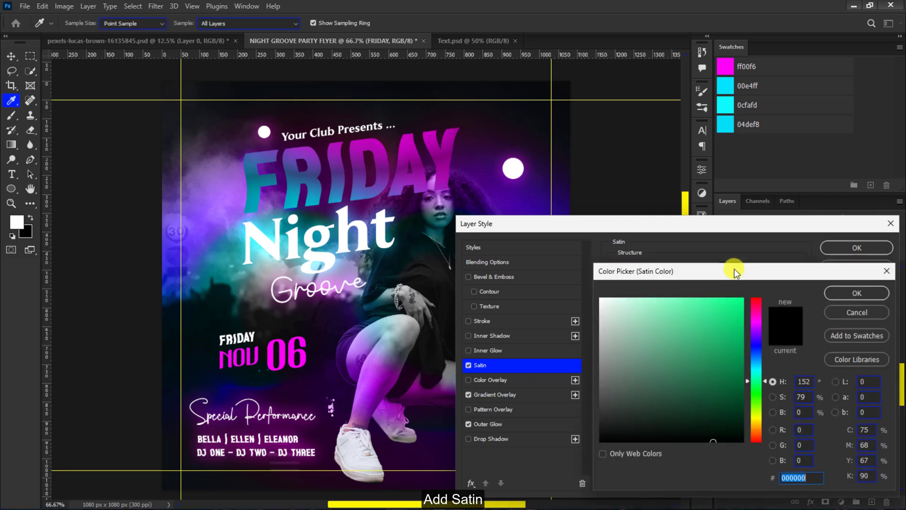
{"action": "left_click", "coordinate": [844, 291]}
{"action": "left_click", "coordinate": [689, 353]}
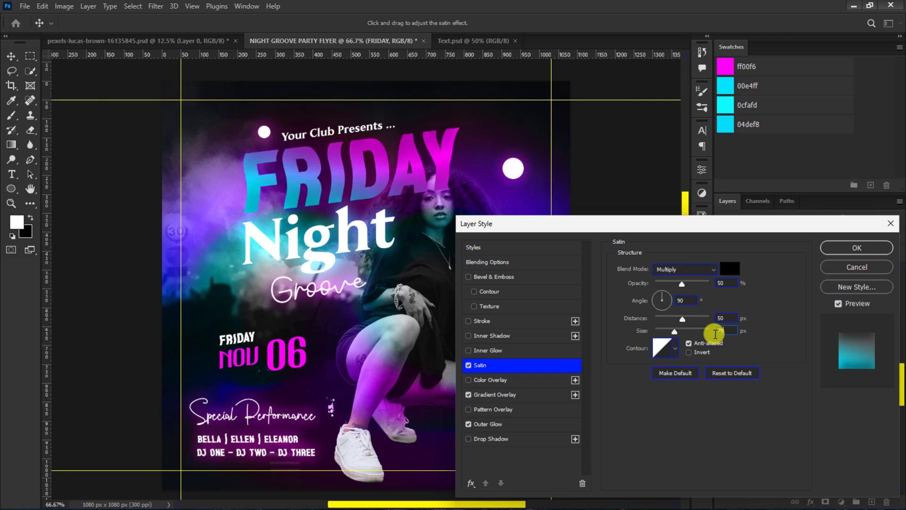
{"action": "left_click", "coordinate": [681, 300]}
{"action": "type", "text": "122"}
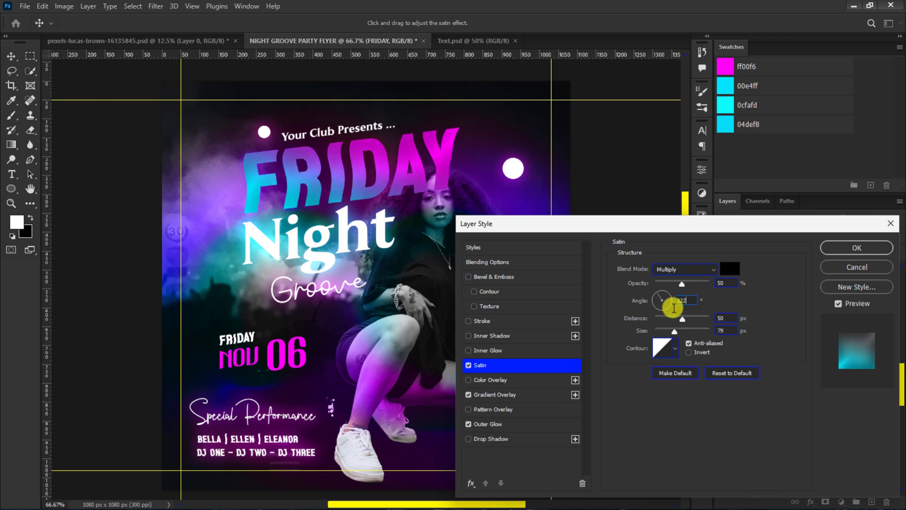
- Change the Satin effect's contour to the Ring - Double preset
{"action": "left_click", "coordinate": [663, 348]}
{"action": "left_click", "coordinate": [672, 78]}
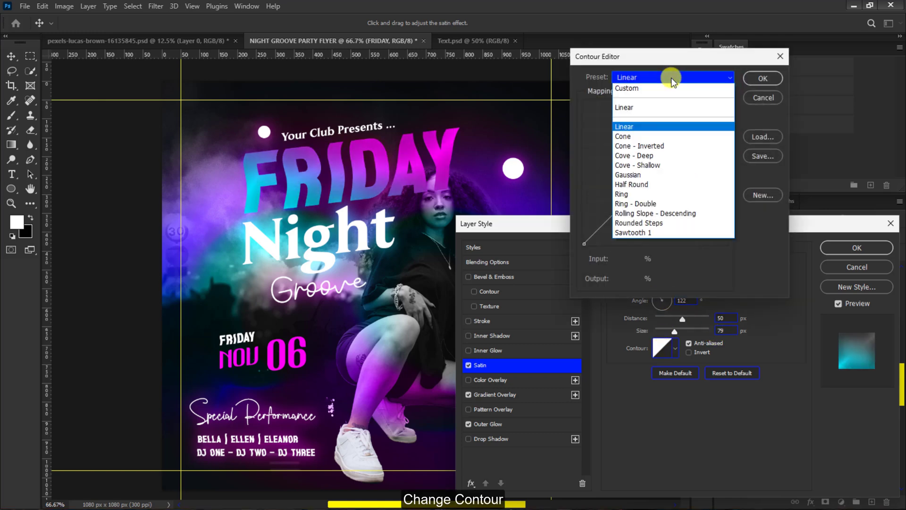
{"action": "left_click", "coordinate": [641, 203]}
{"action": "left_click", "coordinate": [760, 79]}
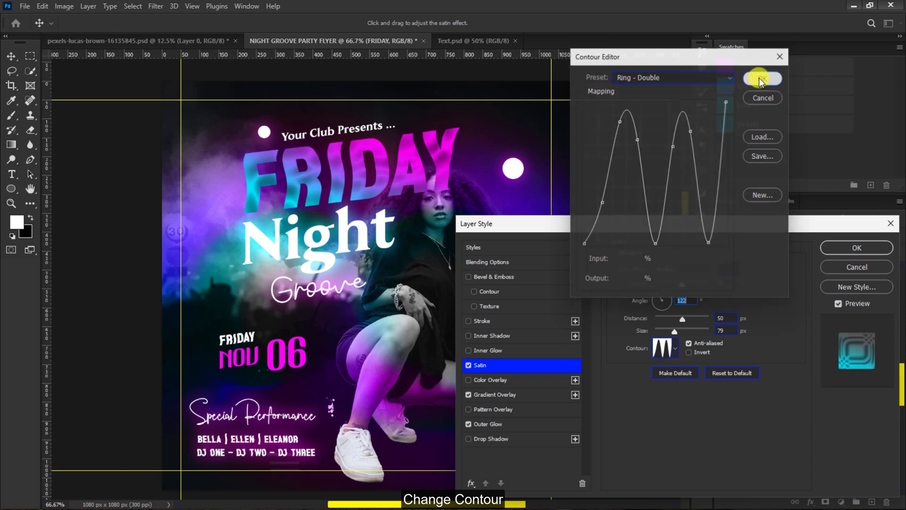
- Add an Outer Bevel to the FRIDAY title with 63% depth, 4 px size, 7 px soften and global light disabled
{"action": "left_click", "coordinate": [542, 276]}
{"action": "left_click", "coordinate": [674, 267]}
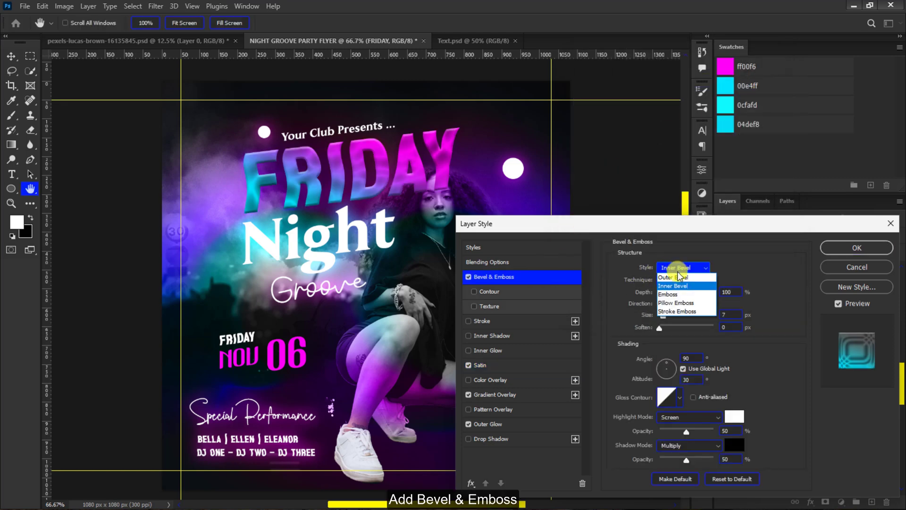
{"action": "left_click", "coordinate": [677, 278]}
{"action": "double_click", "coordinate": [720, 291]}
{"action": "type", "text": "63"}
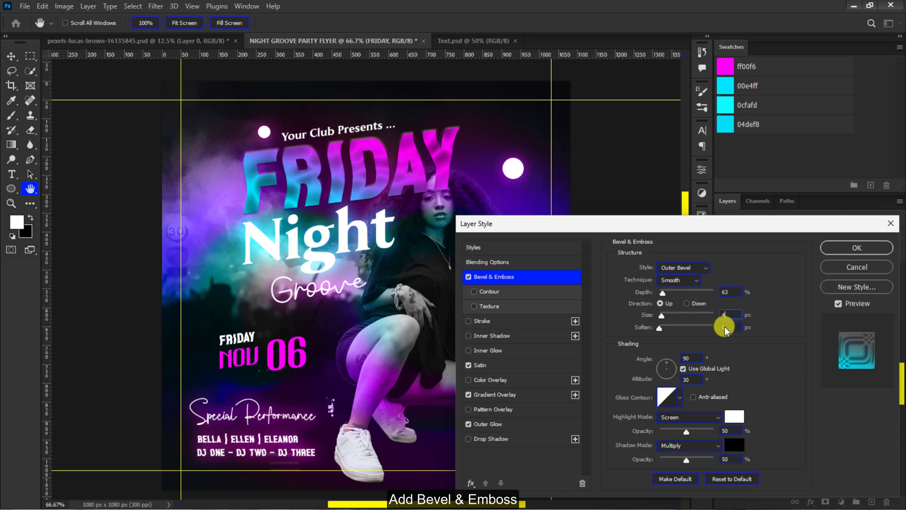
{"action": "left_click", "coordinate": [684, 368]}
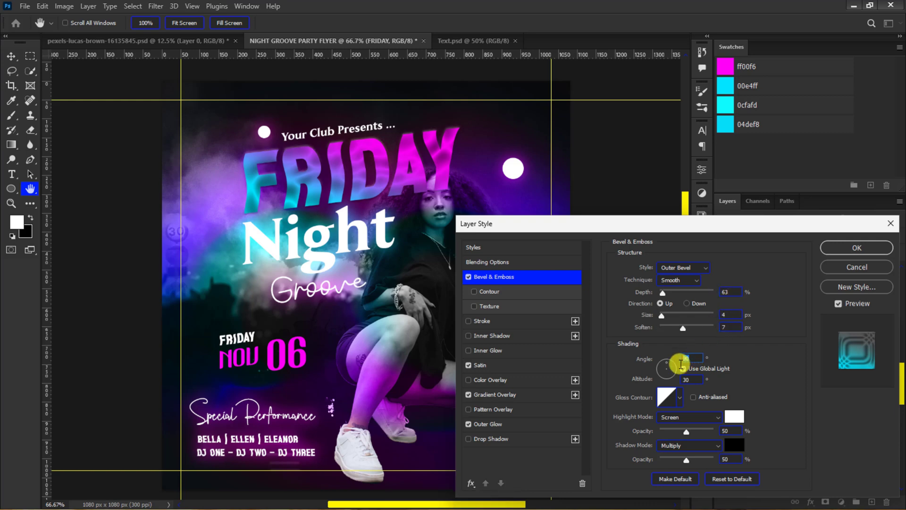
{"action": "left_click", "coordinate": [683, 368]}
- Change the bevel's gloss contour to the Ring preset
{"action": "left_click", "coordinate": [667, 399]}
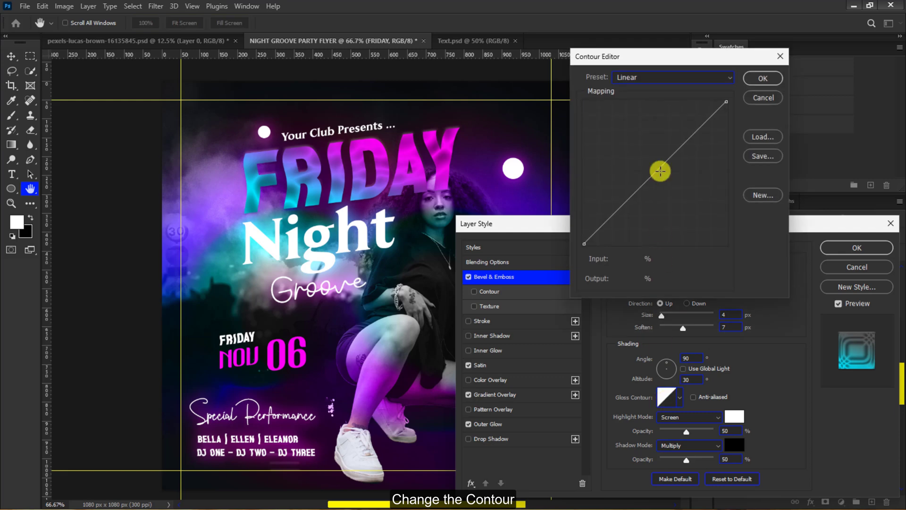
{"action": "left_click", "coordinate": [657, 78]}
{"action": "left_click", "coordinate": [647, 194]}
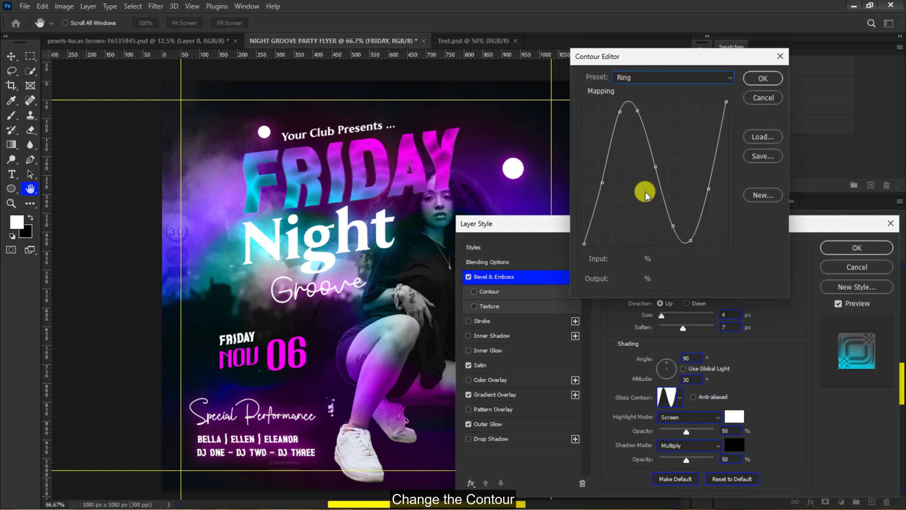
{"action": "left_click", "coordinate": [762, 79]}
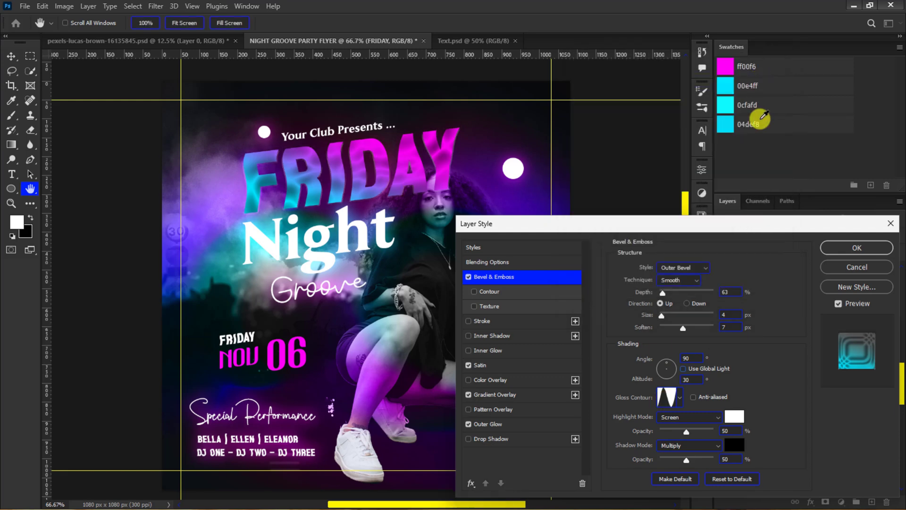
- Set the bevel's highlight to Linear Dodge (Add) at full opacity, its shadow opacity to 0% and its angle to 160°
{"action": "left_click", "coordinate": [698, 415]}
{"action": "left_click", "coordinate": [710, 340]}
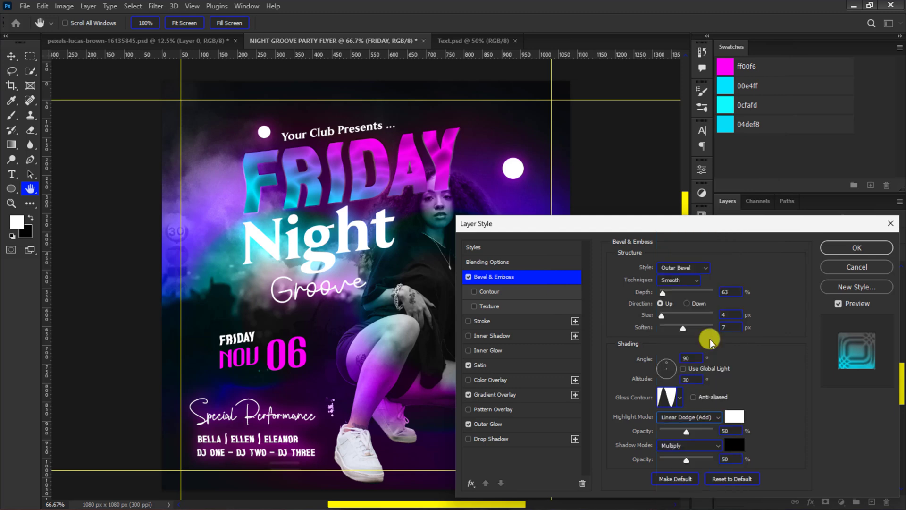
{"action": "left_click_drag", "start_coordinate": [686, 459], "coordinate": [651, 460]}
{"action": "left_click_drag", "start_coordinate": [686, 431], "coordinate": [723, 429]}
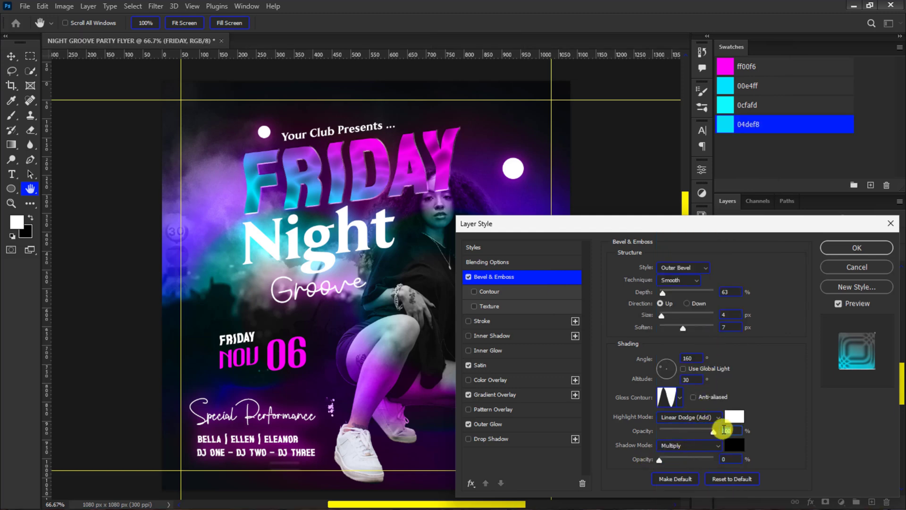
- Switch the FRIDAY Gradient Overlay's method to Classic and apply the layer style
{"action": "left_click", "coordinate": [552, 394]}
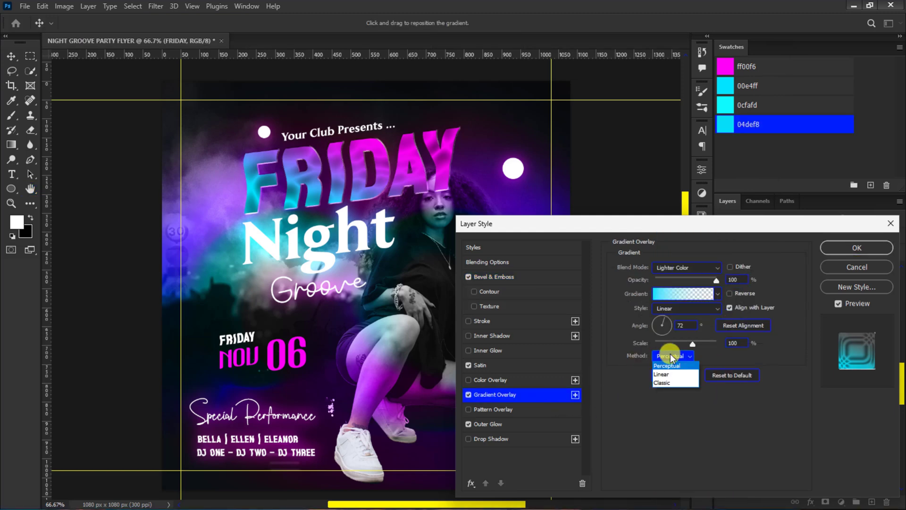
{"action": "left_click", "coordinate": [673, 382]}
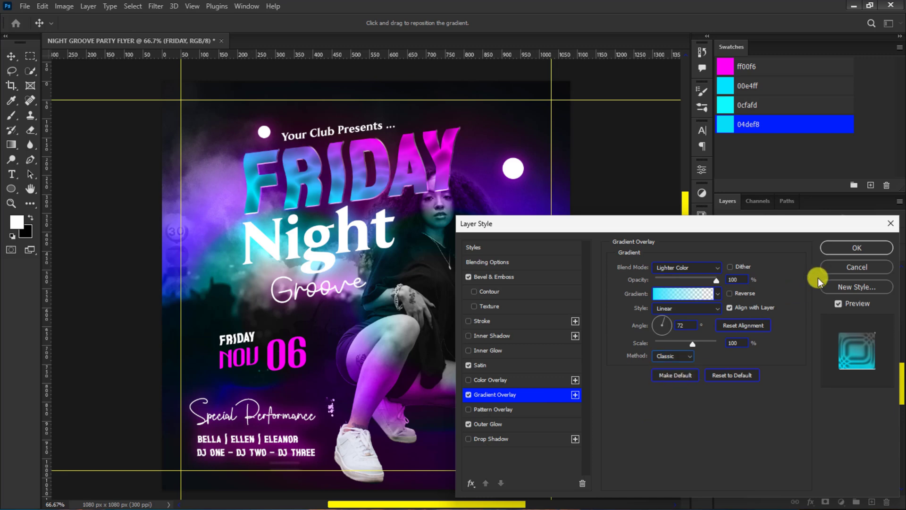
{"action": "left_click", "coordinate": [855, 246]}
- Load the woman's Layer 1 mask as a selection and add it inverted as a FRIDAY layer mask, hiding the letters over her
{"action": "scroll", "coordinate": [851, 334], "scroll_direction": "down", "scroll_amount": 3}
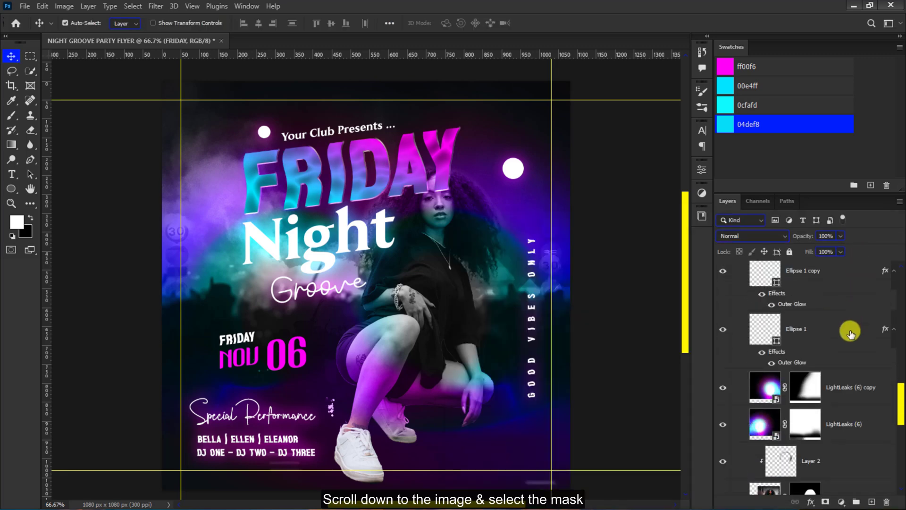
{"action": "scroll", "coordinate": [850, 334], "scroll_direction": "down", "scroll_amount": 3}
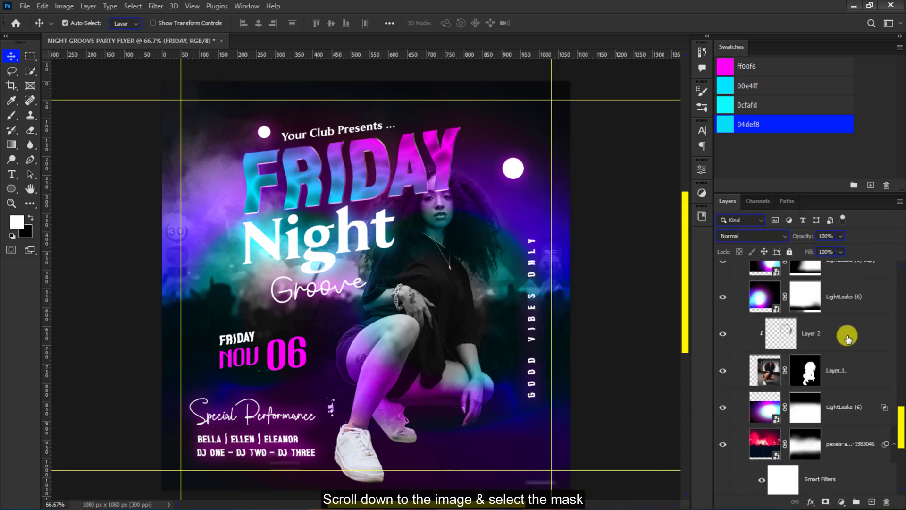
{"action": "left_click", "coordinate": [811, 373], "text": "ctrl"}
{"action": "scroll", "coordinate": [808, 371], "scroll_direction": "up", "scroll_amount": 8}
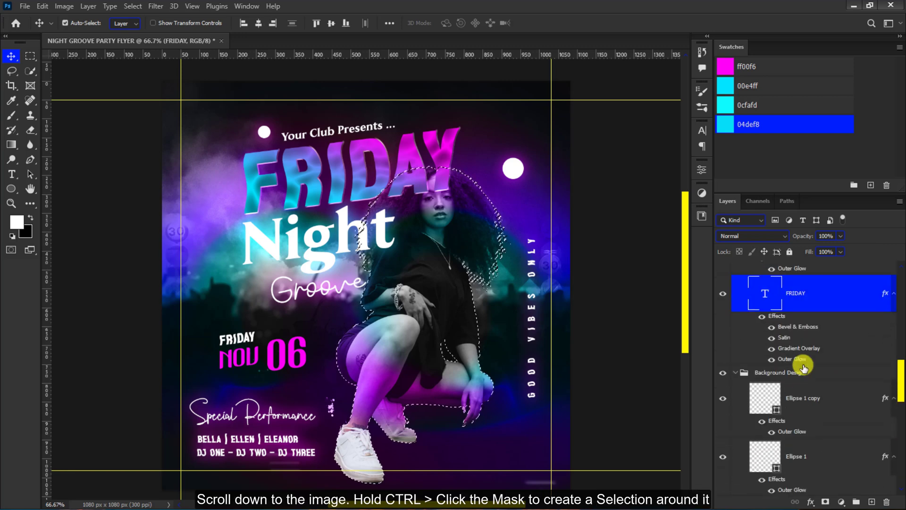
{"action": "scroll", "coordinate": [803, 367], "scroll_direction": "up", "scroll_amount": 2}
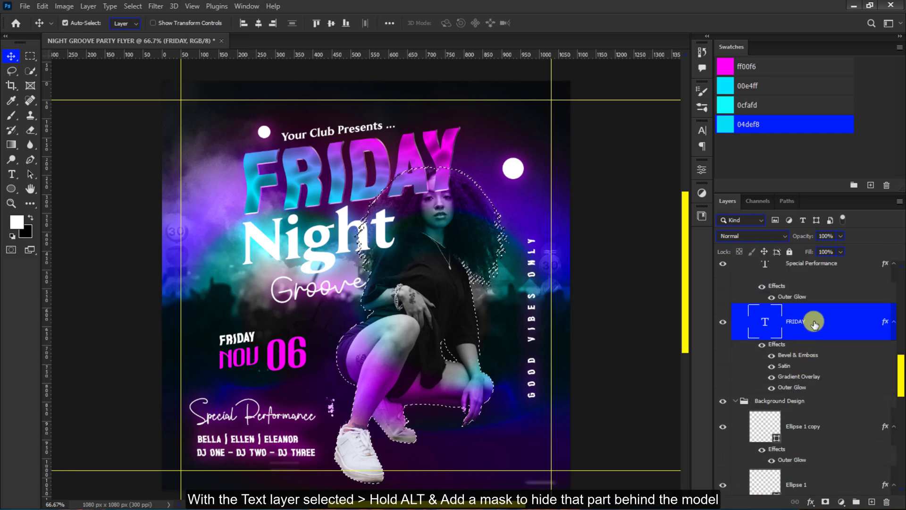
{"action": "left_click", "coordinate": [824, 502], "text": "alt"}
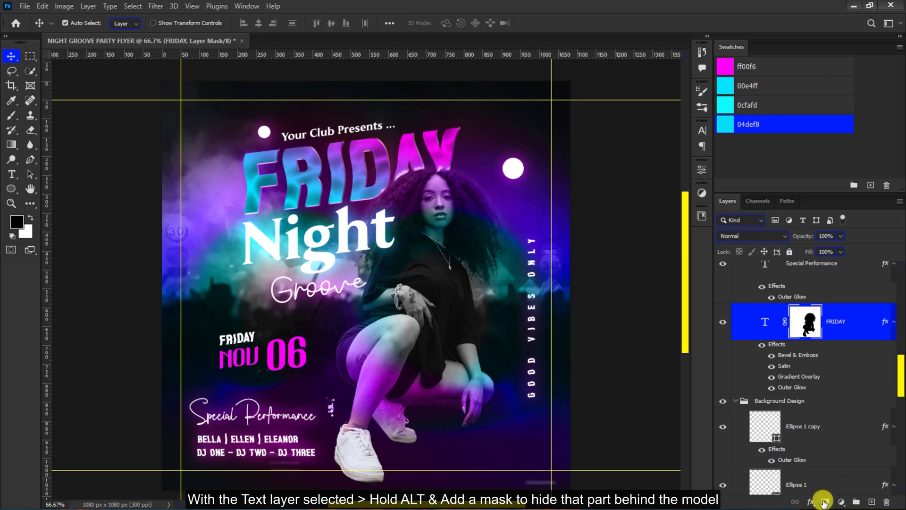
- Collapse the Background Design and Text groups in the layer stack
{"action": "key", "text": "ctrl+minus"}
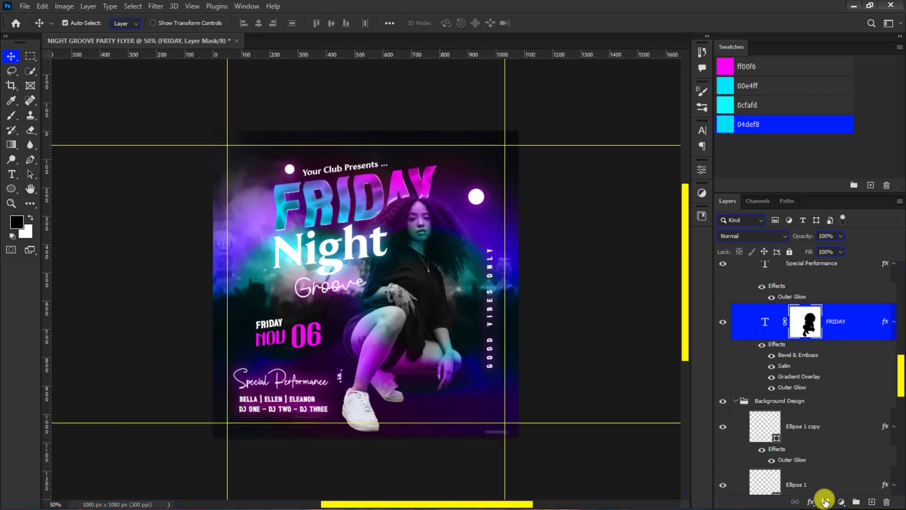
{"action": "left_click", "coordinate": [737, 403]}
{"action": "scroll", "coordinate": [739, 401], "scroll_direction": "up", "scroll_amount": 10}
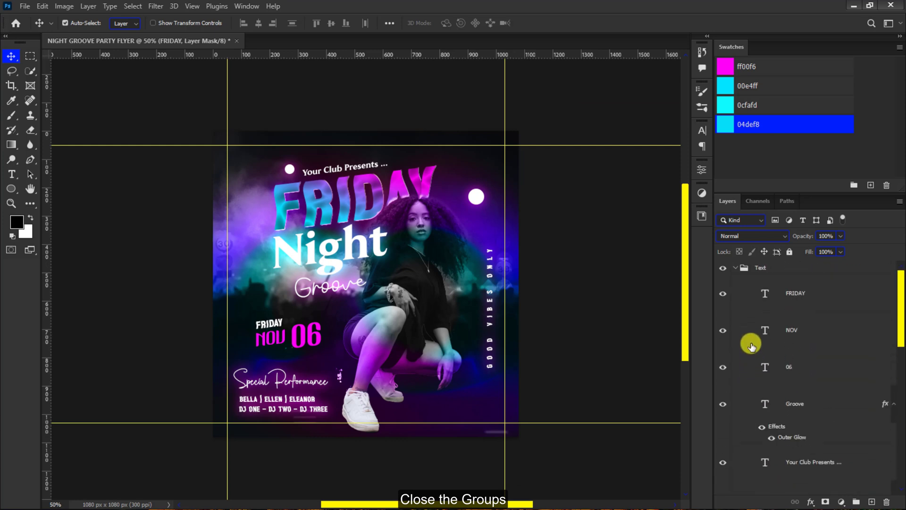
{"action": "left_click", "coordinate": [737, 268]}
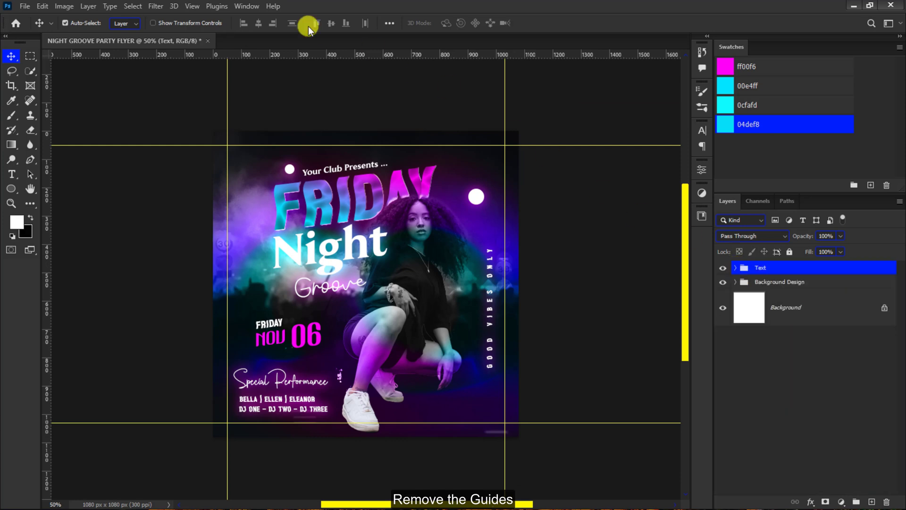
- Clear all guides from the flyer canvas
{"action": "left_click", "coordinate": [201, 5]}
{"action": "mouse_move", "coordinate": [228, 302]}
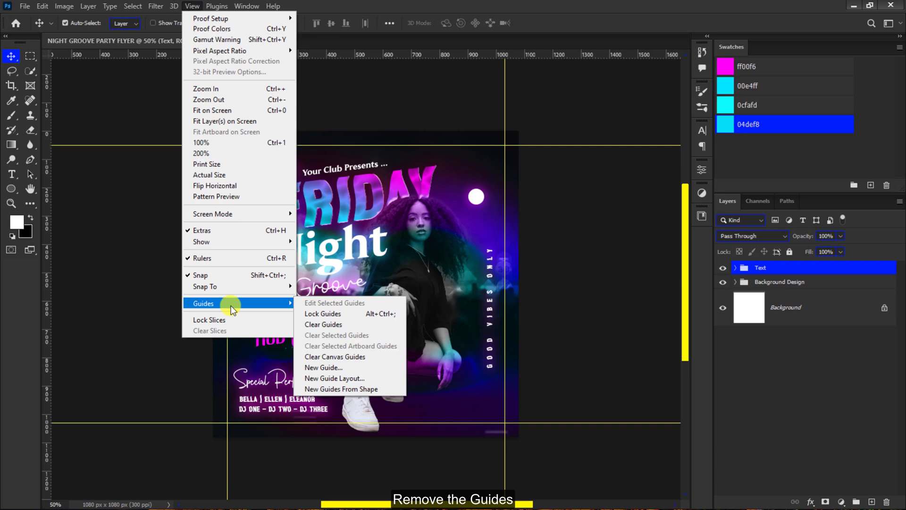
{"action": "left_click", "coordinate": [320, 319]}
- Add a Vibrance adjustment layer above the Text group with Vibrance at +21 and Saturation raised slightly
{"action": "left_click", "coordinate": [840, 501]}
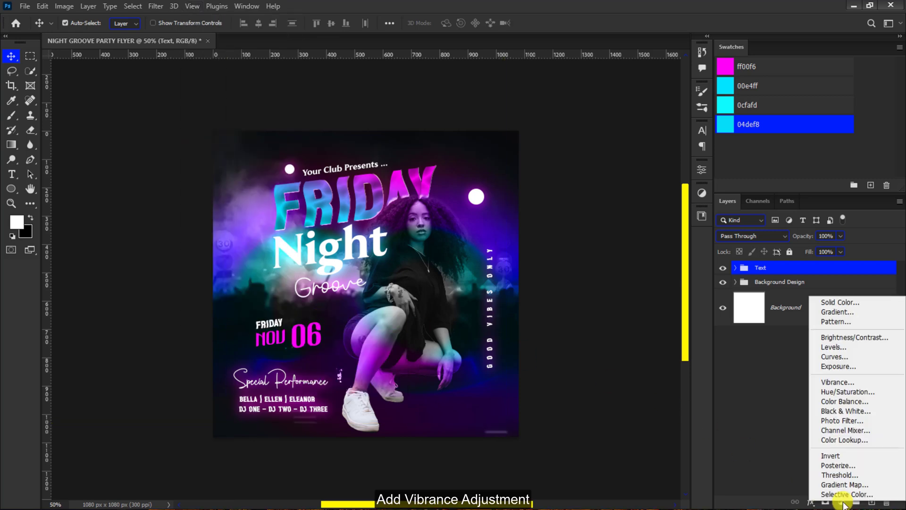
{"action": "left_click", "coordinate": [838, 383]}
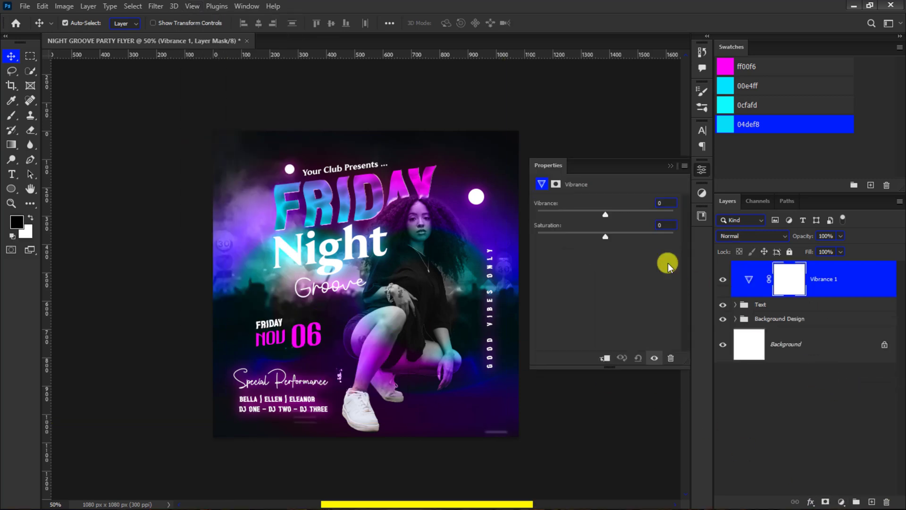
{"action": "left_click_drag", "start_coordinate": [619, 215], "coordinate": [609, 236]}
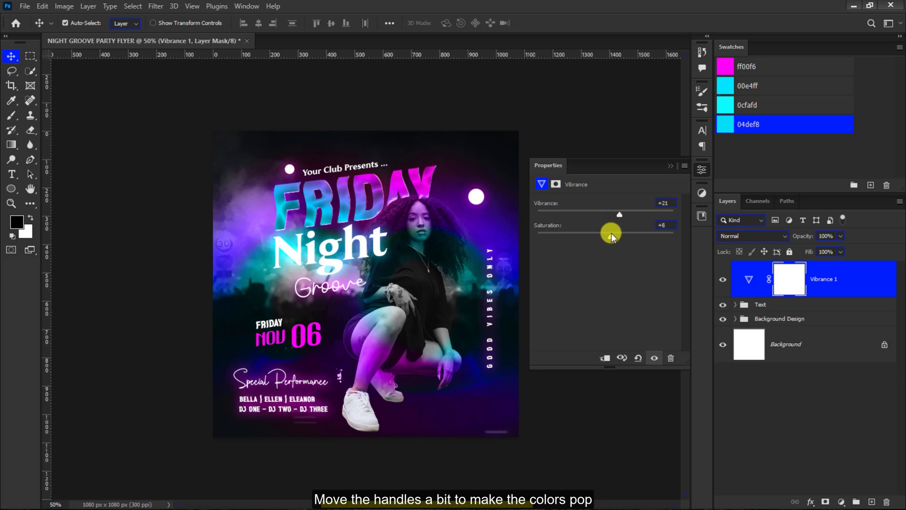
{"action": "left_click", "coordinate": [670, 166]}
- Compare the flyer with the Vibrance adjustment hidden and shown, and inspect the colors up close
{"action": "left_click", "coordinate": [723, 279]}
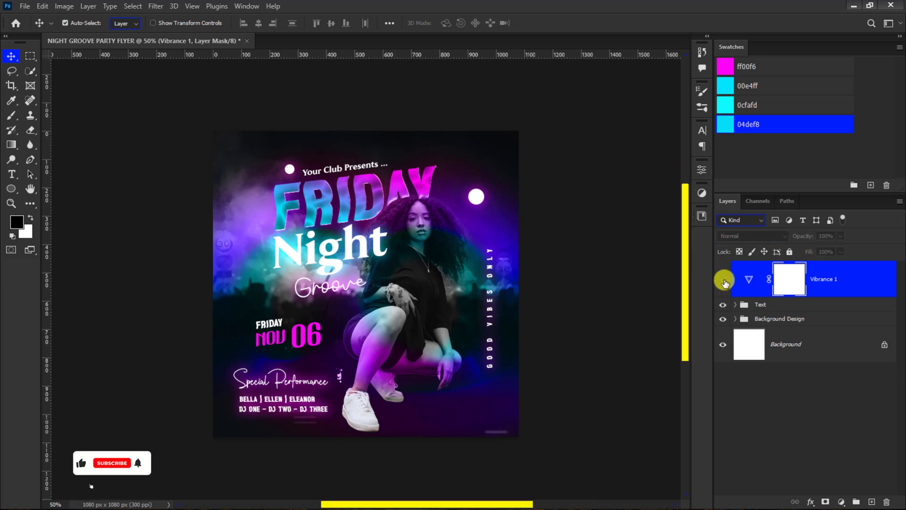
{"action": "left_click", "coordinate": [724, 282]}
{"action": "key", "text": "ctrl+plus"}
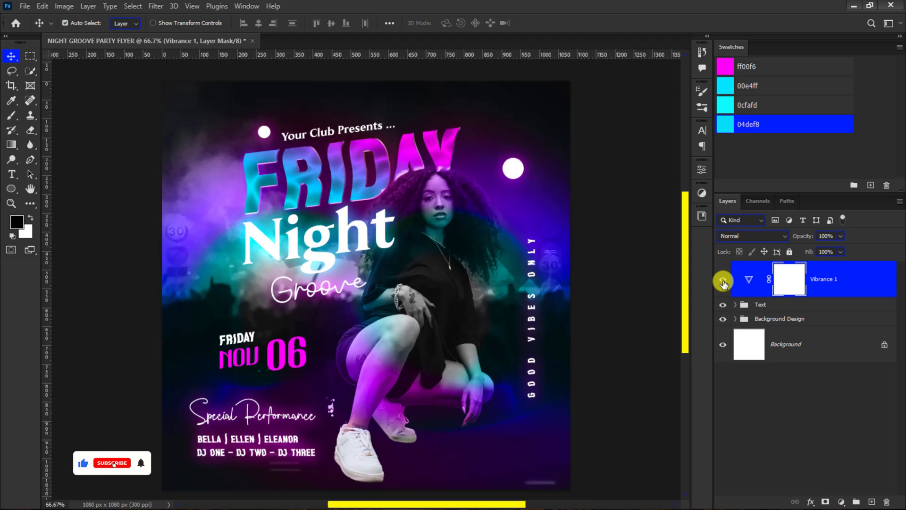
{"action": "key", "text": "ctrl+minus"}
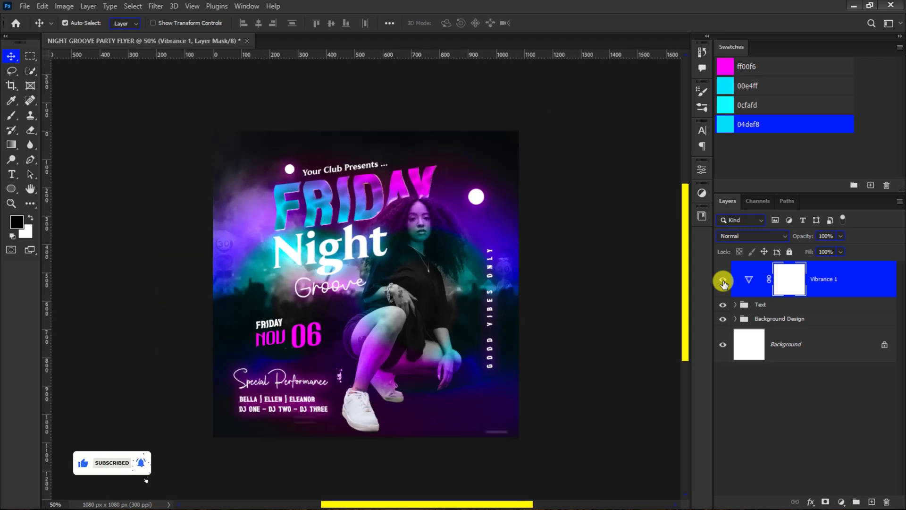